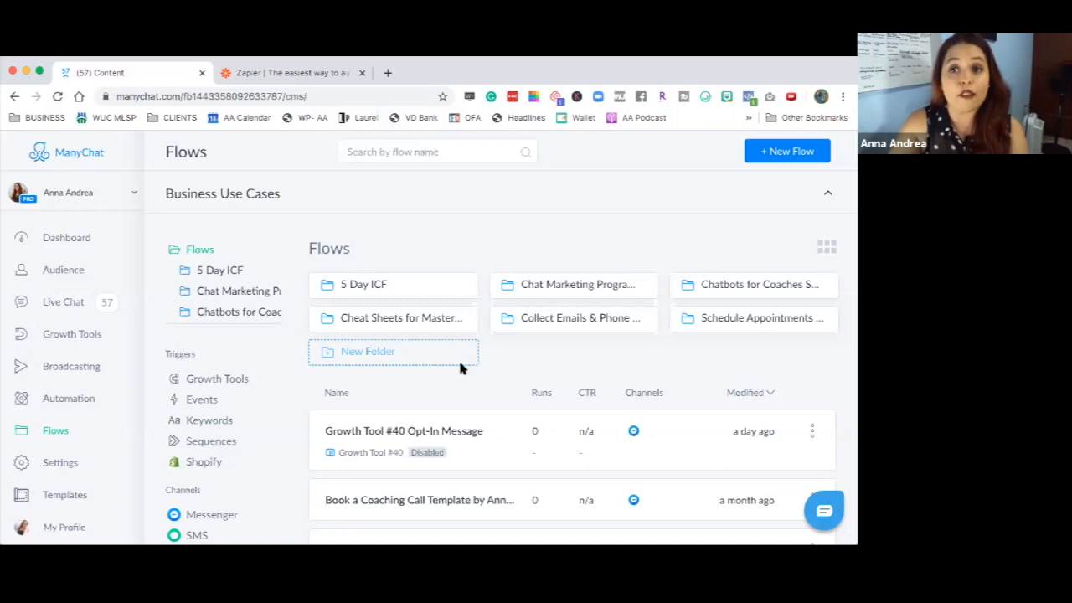
- Create a new folder named "Lead Magnet Chatbot Flow" inside the Flows folder
{"action": "left_click", "coordinate": [407, 358]}
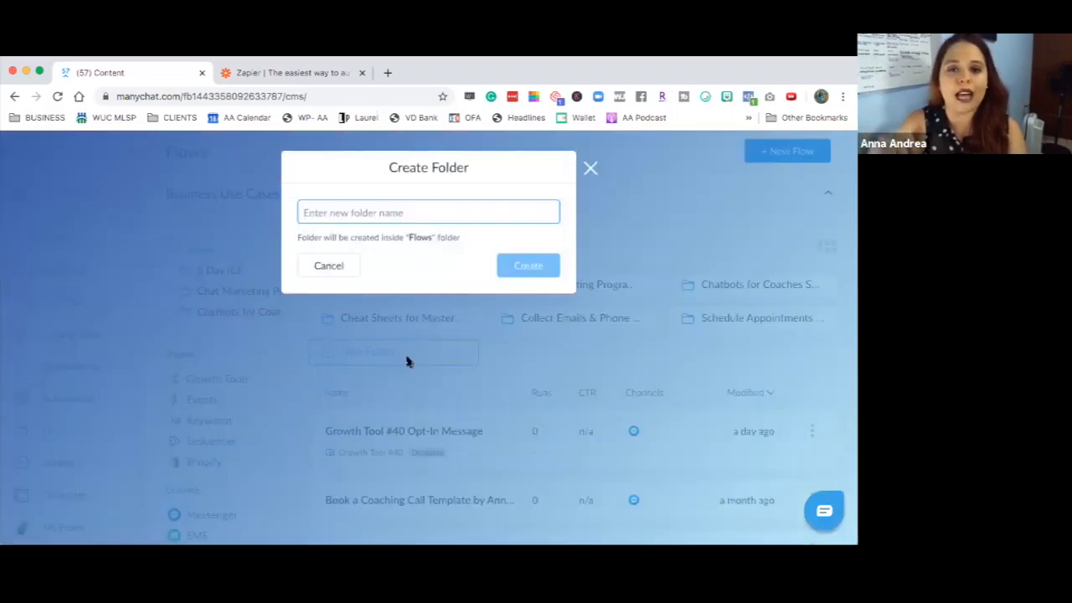
{"action": "type", "text": "Lead M"}
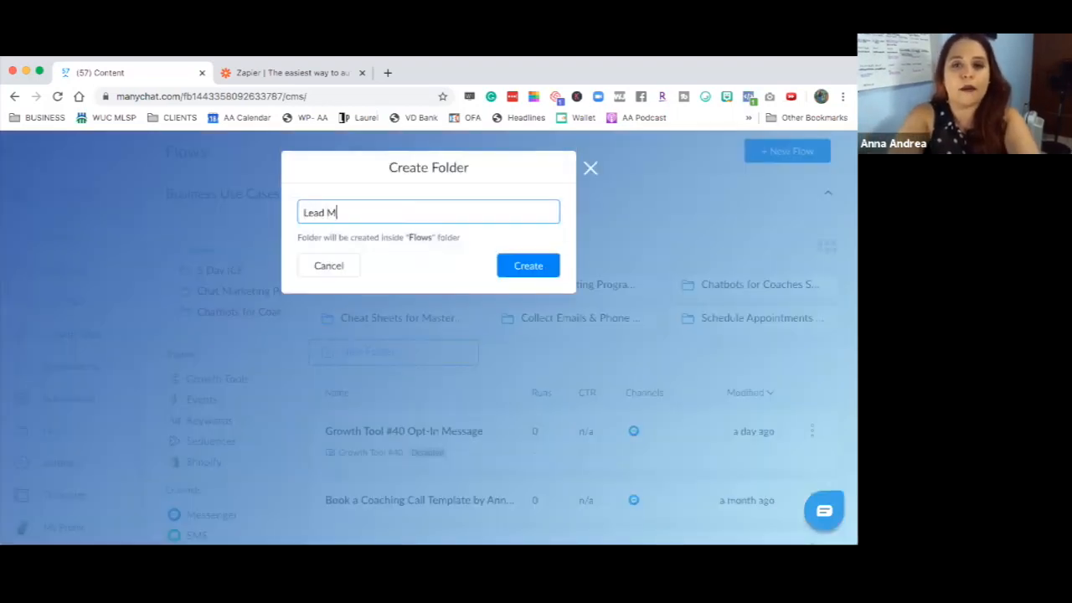
{"action": "type", "text": "agnet Chatbot"}
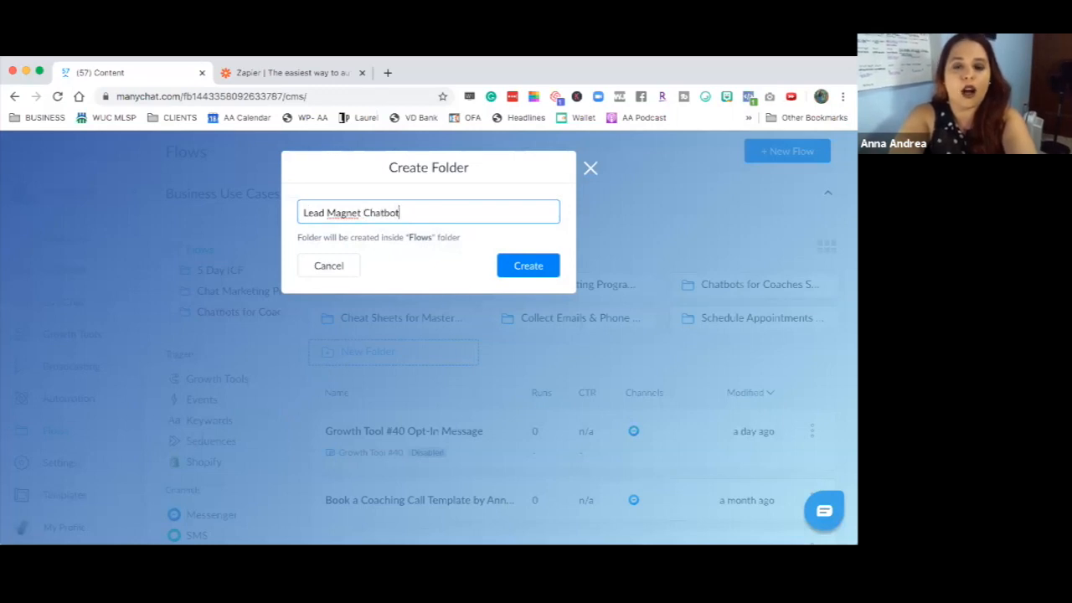
{"action": "type", "text": " Floq"}
{"action": "key", "text": "BackSpace"}
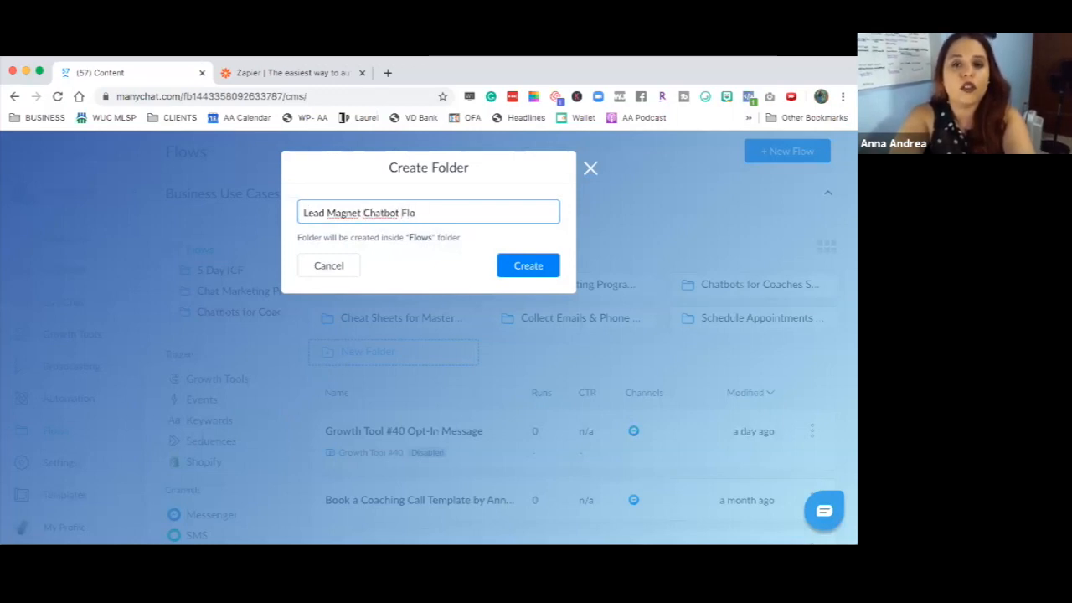
{"action": "type", "text": "w"}
{"action": "key", "text": "Return"}
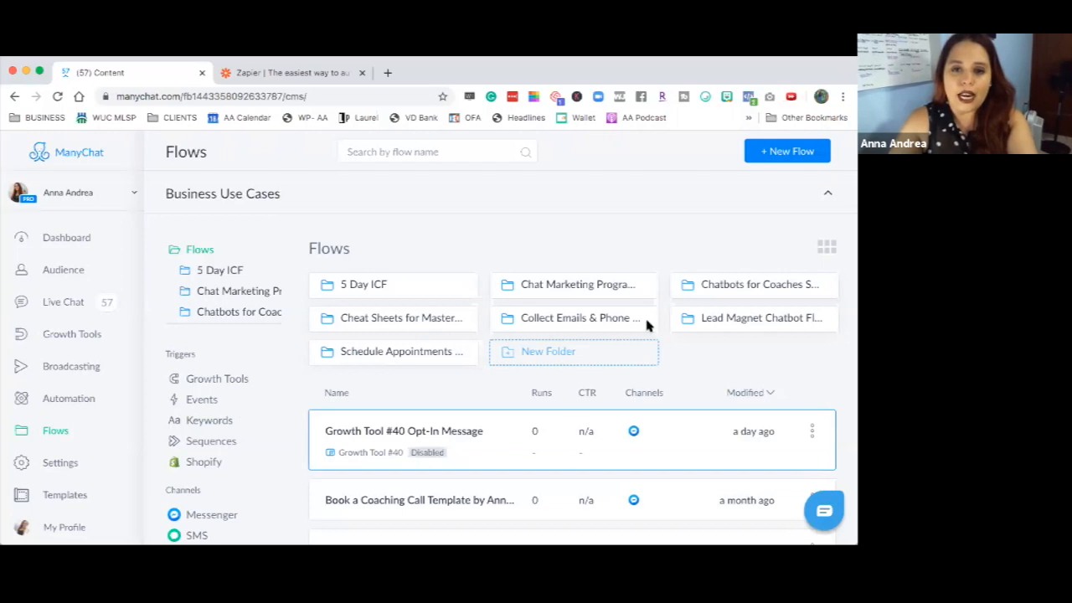
- Create a new flow in the Lead Magnet Chatbot Flow folder, named "Lead Magnet Chatbot Flow by" followed by the author's name
{"action": "double_click", "coordinate": [728, 327]}
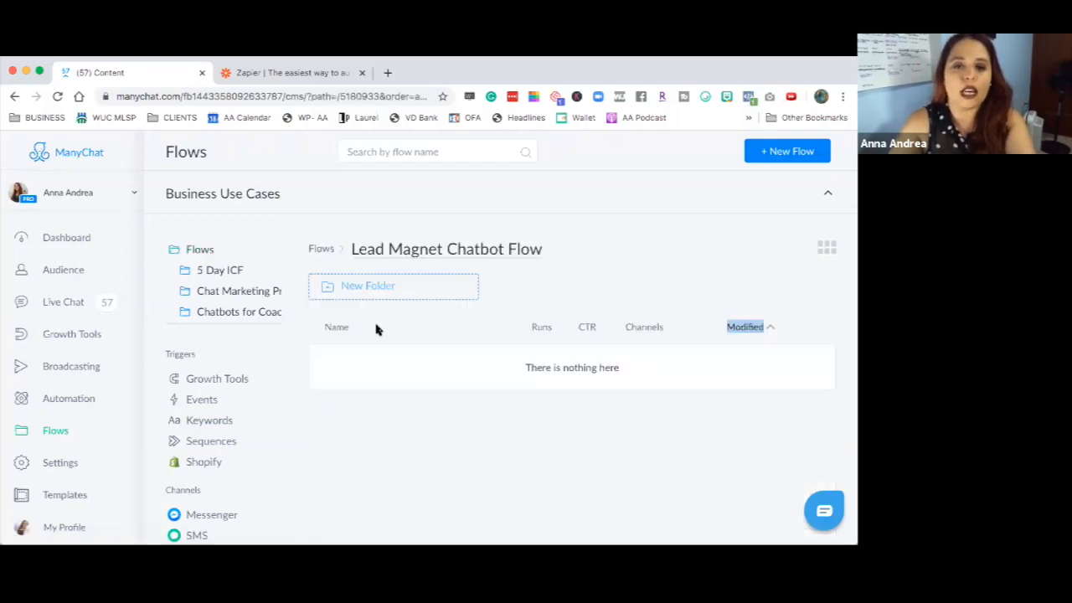
{"action": "left_click", "coordinate": [777, 152]}
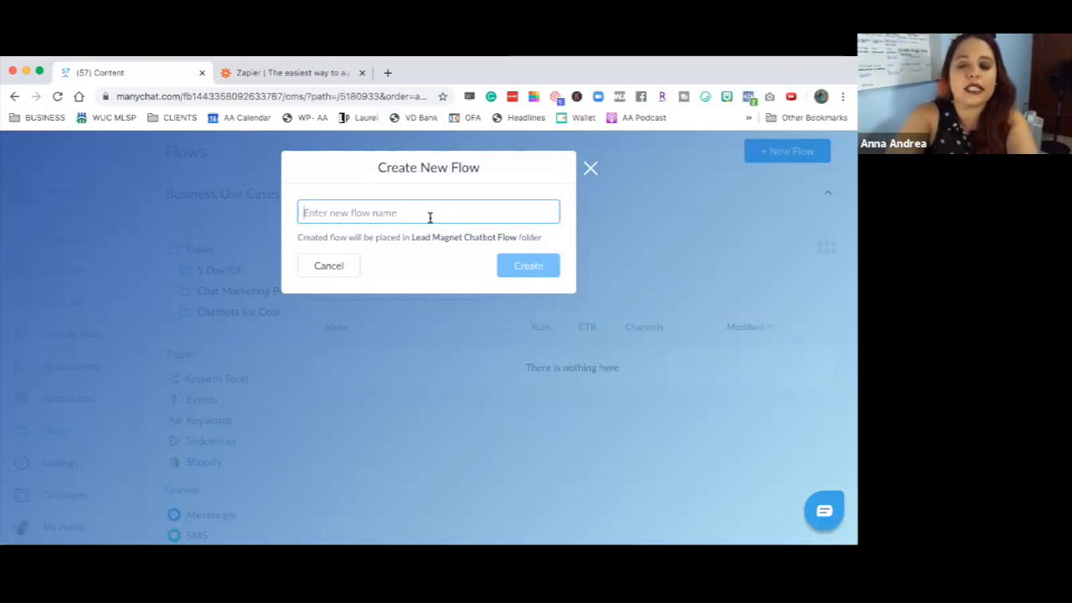
{"action": "type", "text": "Le"}
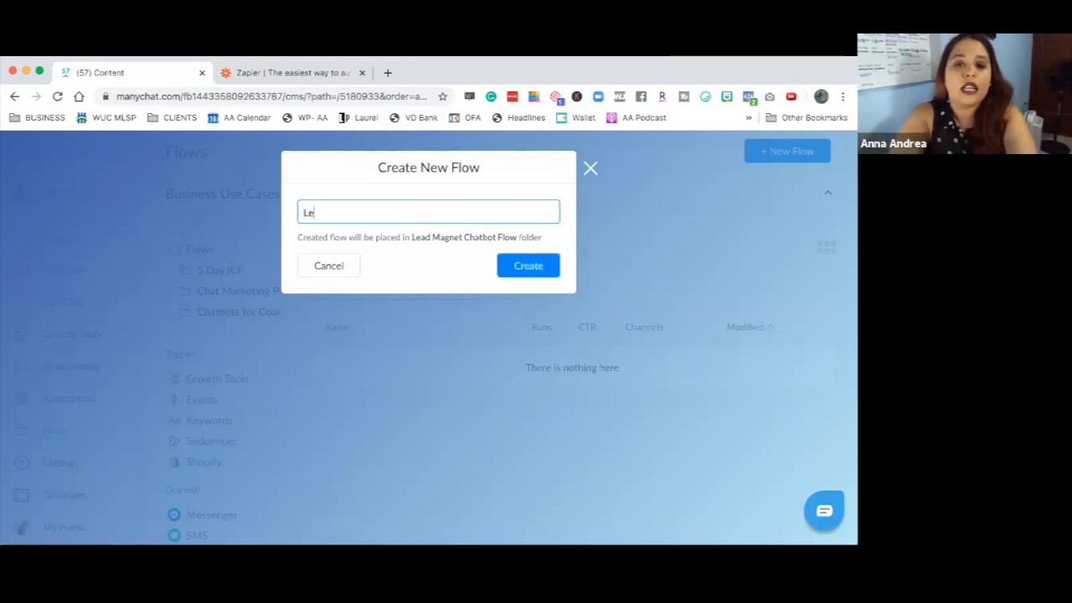
{"action": "type", "text": "ad Magne"}
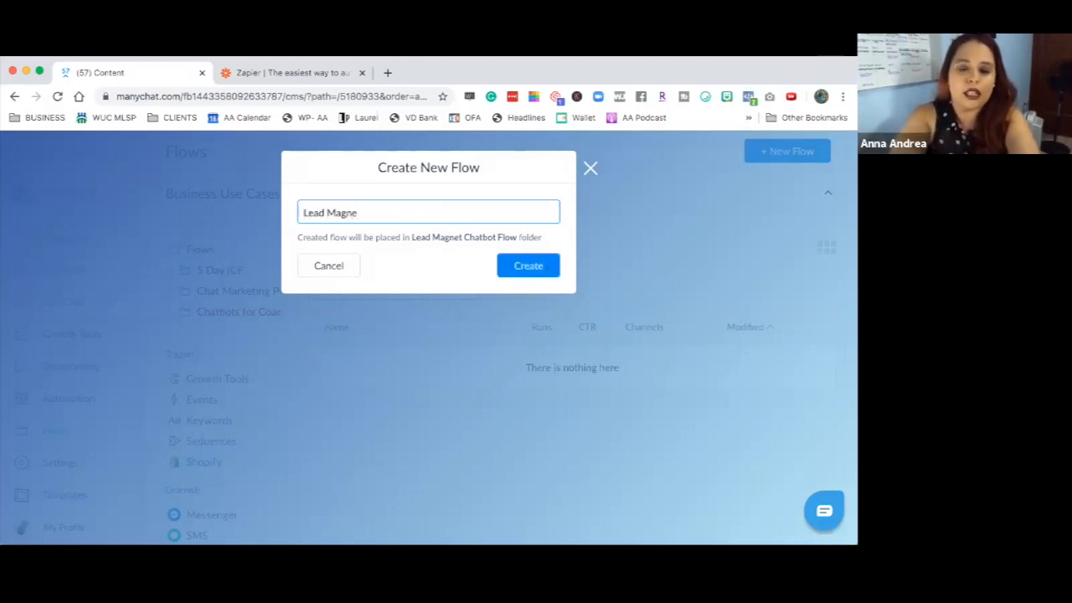
{"action": "type", "text": "t Chatbot "}
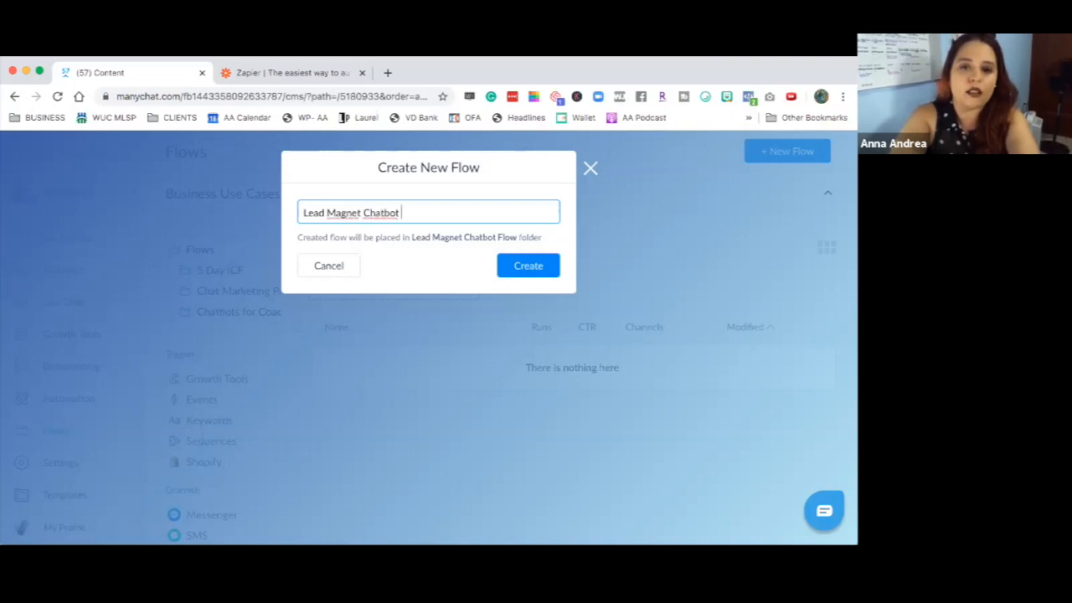
{"action": "type", "text": "Flow by Anna Andrea"}
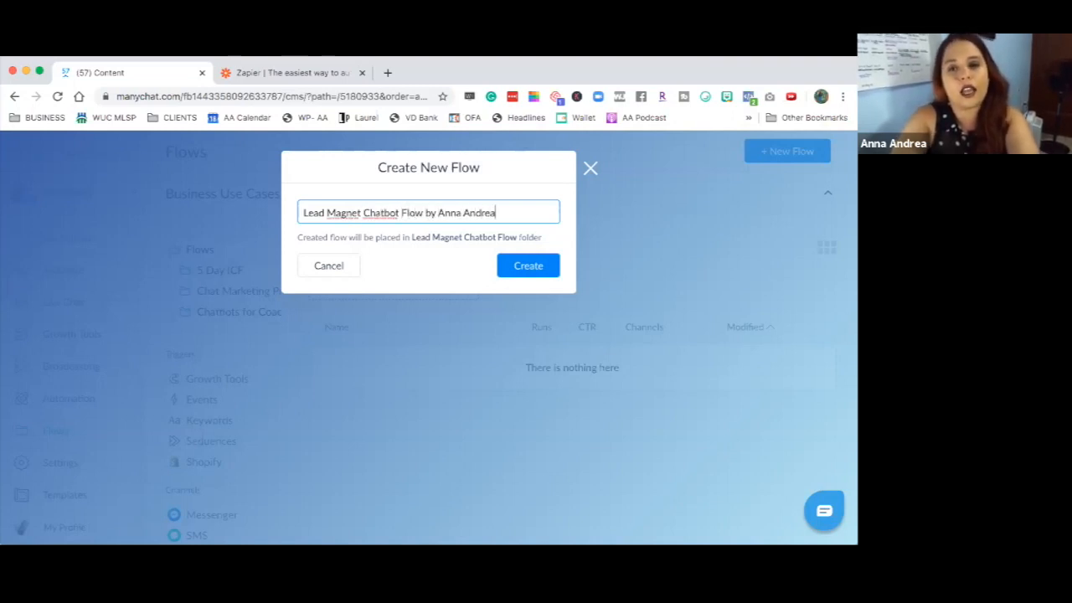
{"action": "left_click", "coordinate": [524, 267]}
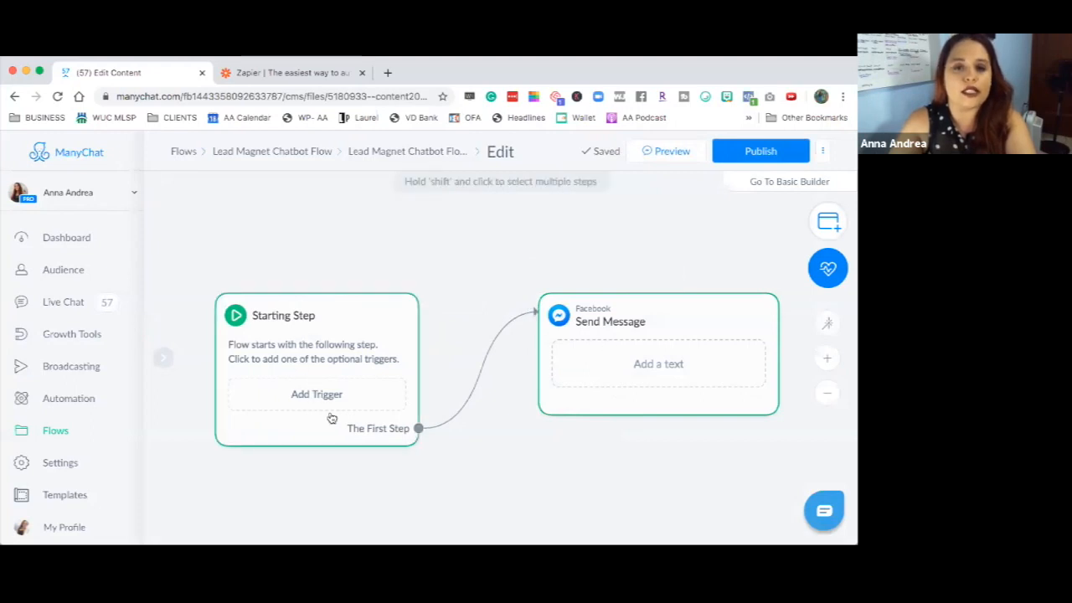
- Write the Send Message text "Hello First Name, we are so happy you are here!", inserting First Name as a variable
{"action": "left_click", "coordinate": [307, 334]}
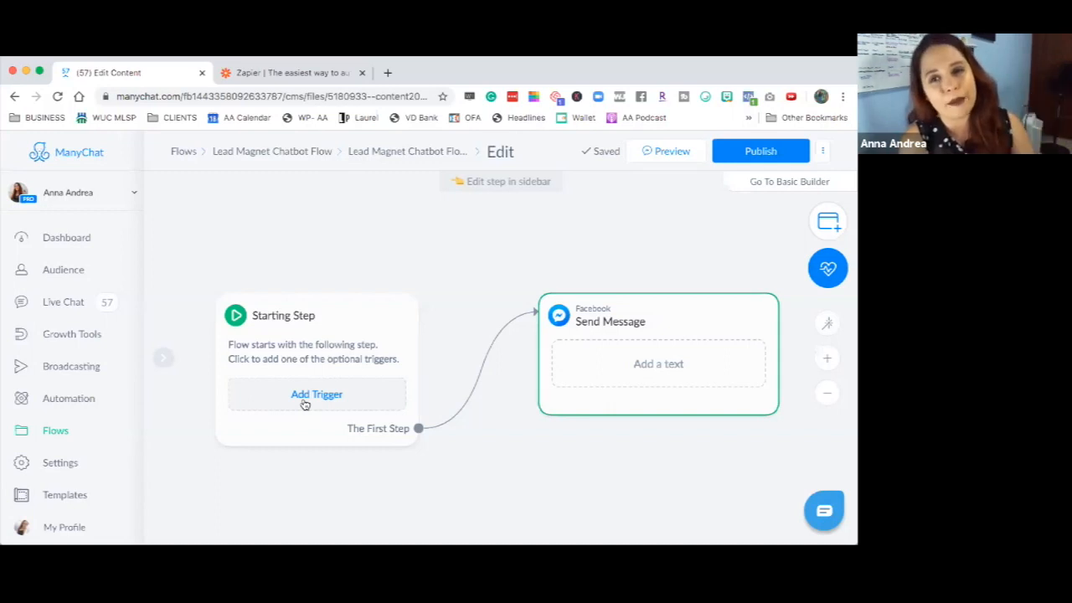
{"action": "left_click", "coordinate": [685, 338]}
{"action": "left_click", "coordinate": [263, 337]}
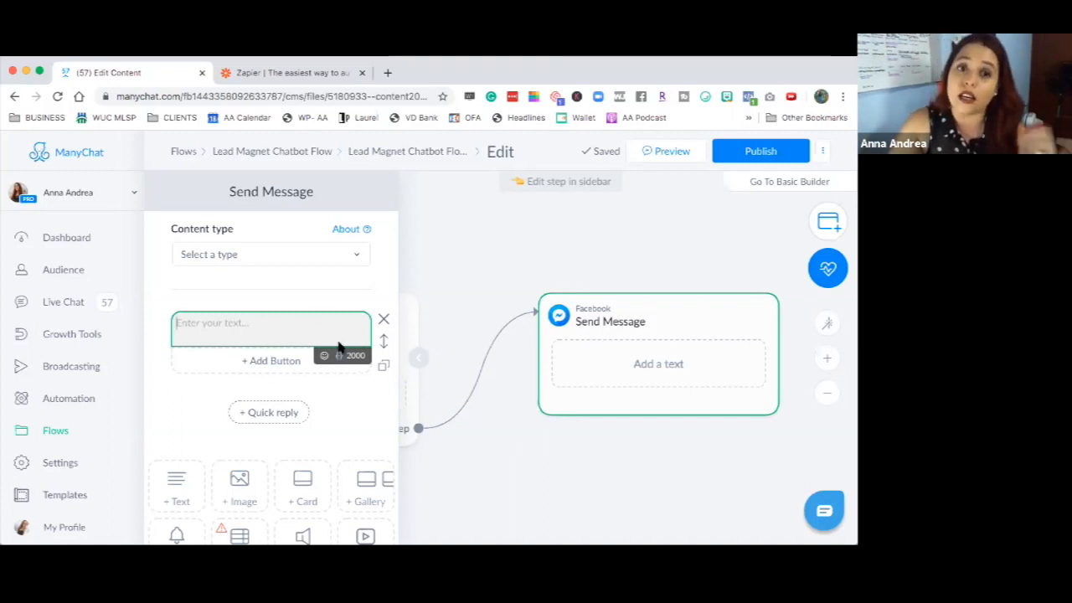
{"action": "type", "text": "Hello"}
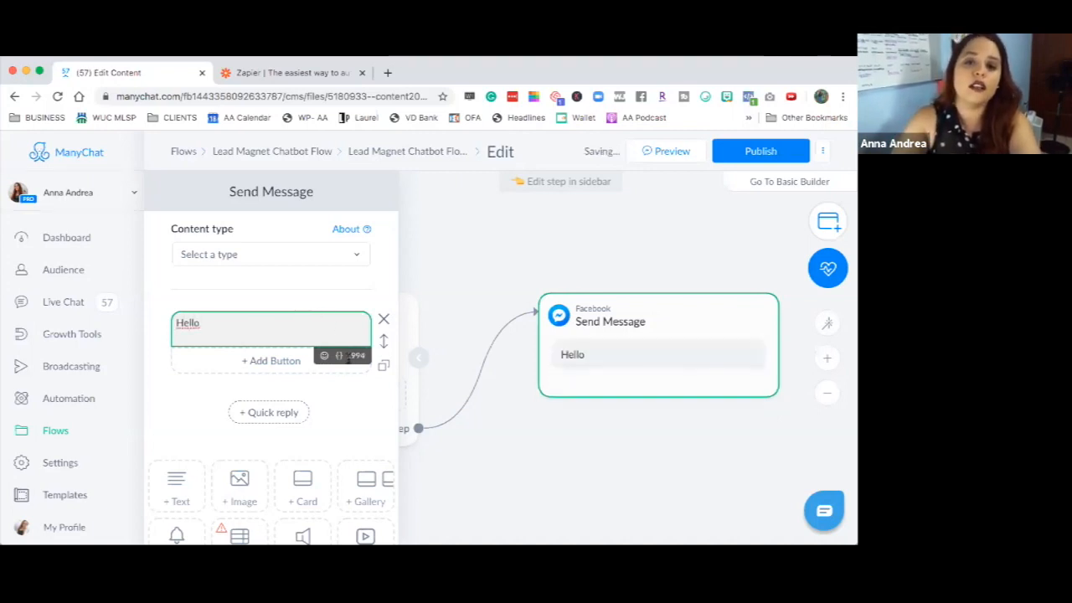
{"action": "left_click", "coordinate": [339, 355]}
{"action": "left_click", "coordinate": [299, 421]}
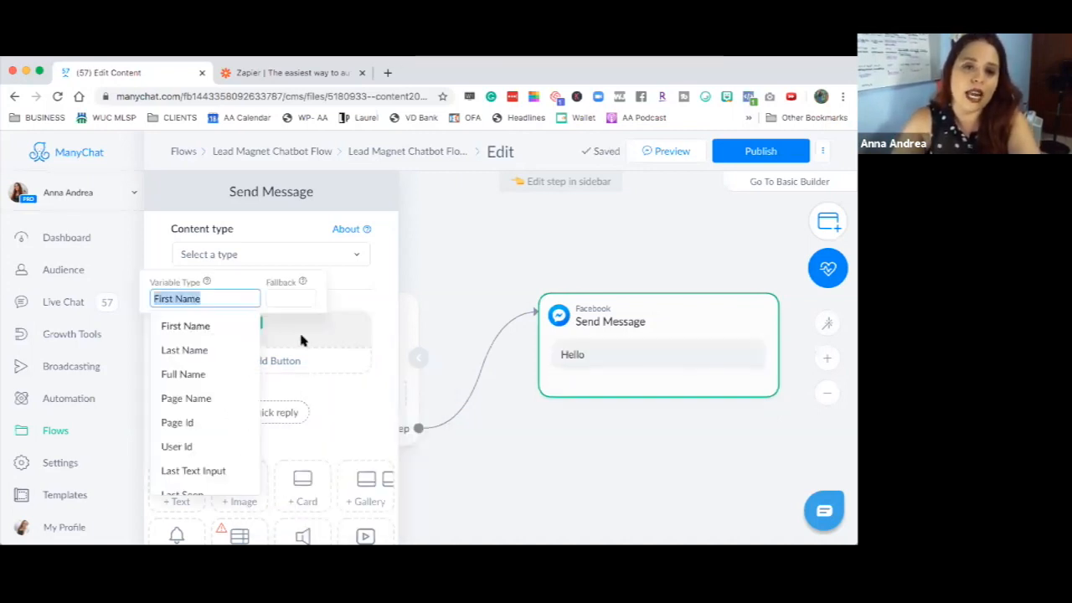
{"action": "left_click", "coordinate": [299, 322]}
{"action": "type", "text": ", "}
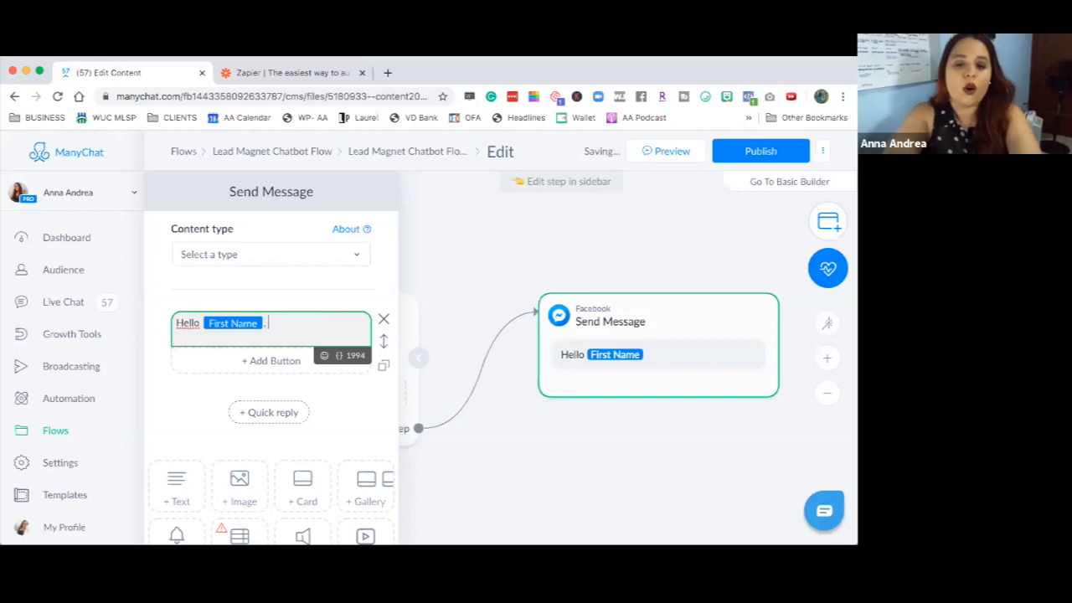
{"action": "type", "text": "we are so happy you are here!"}
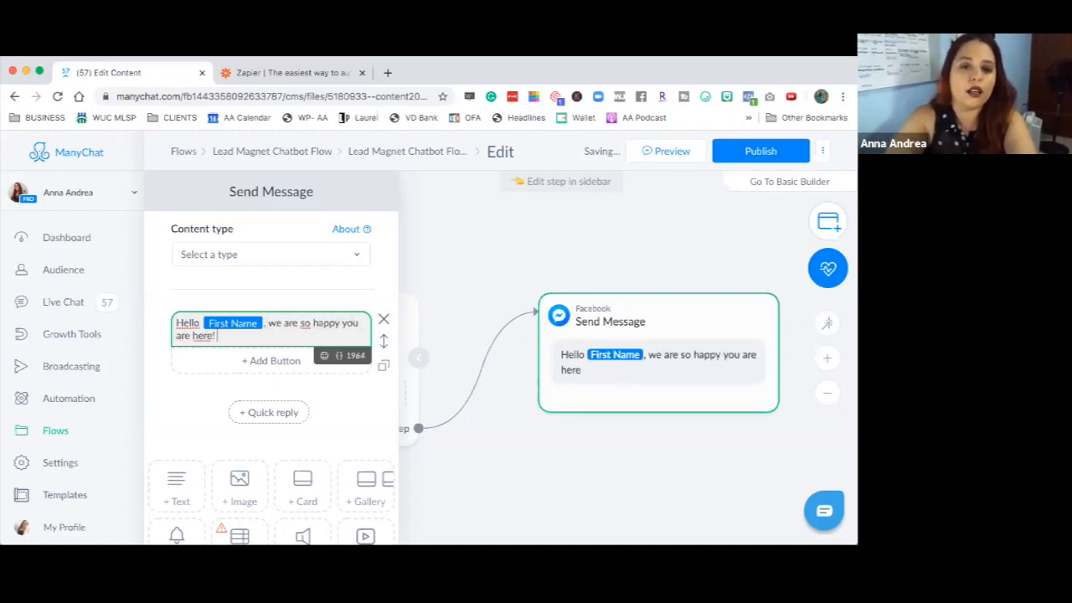
- Examine the emoji pickers and the variables available for the message text, including the custom user fields
{"action": "left_click", "coordinate": [705, 97]}
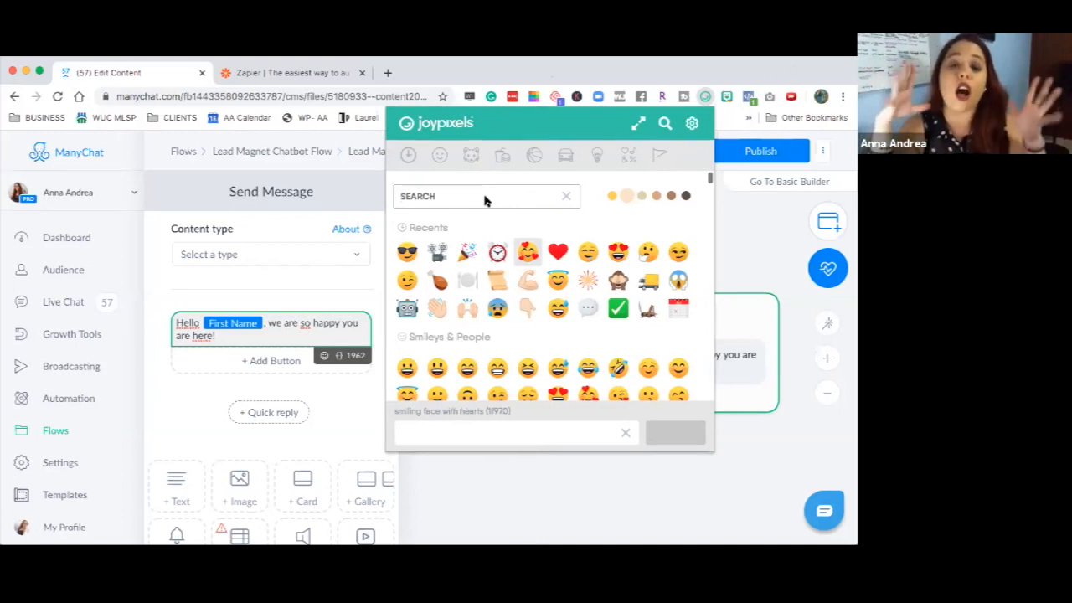
{"action": "left_click", "coordinate": [325, 342]}
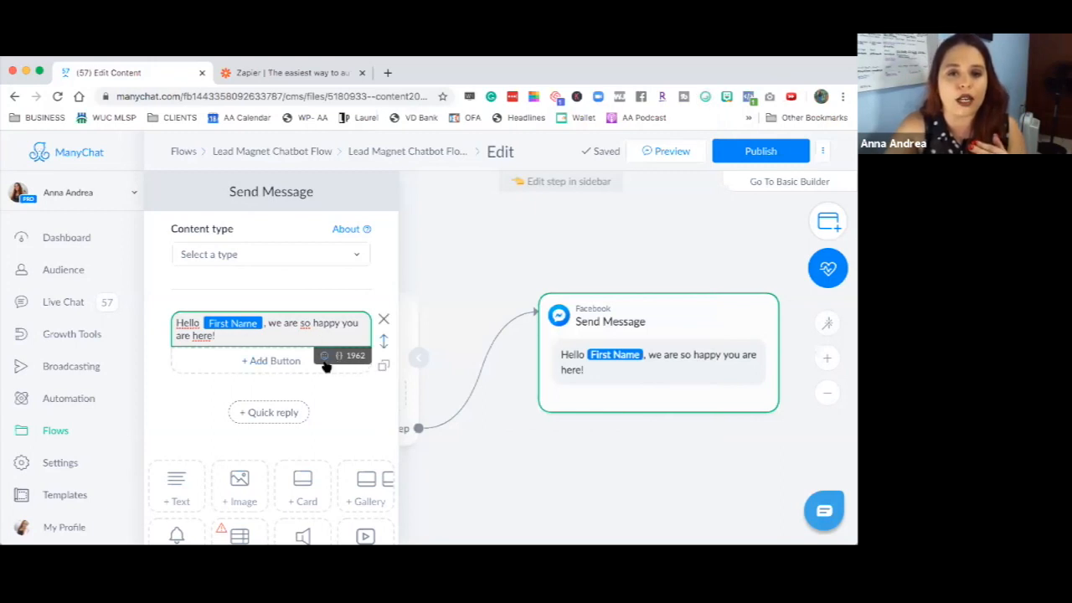
{"action": "left_click", "coordinate": [324, 357]}
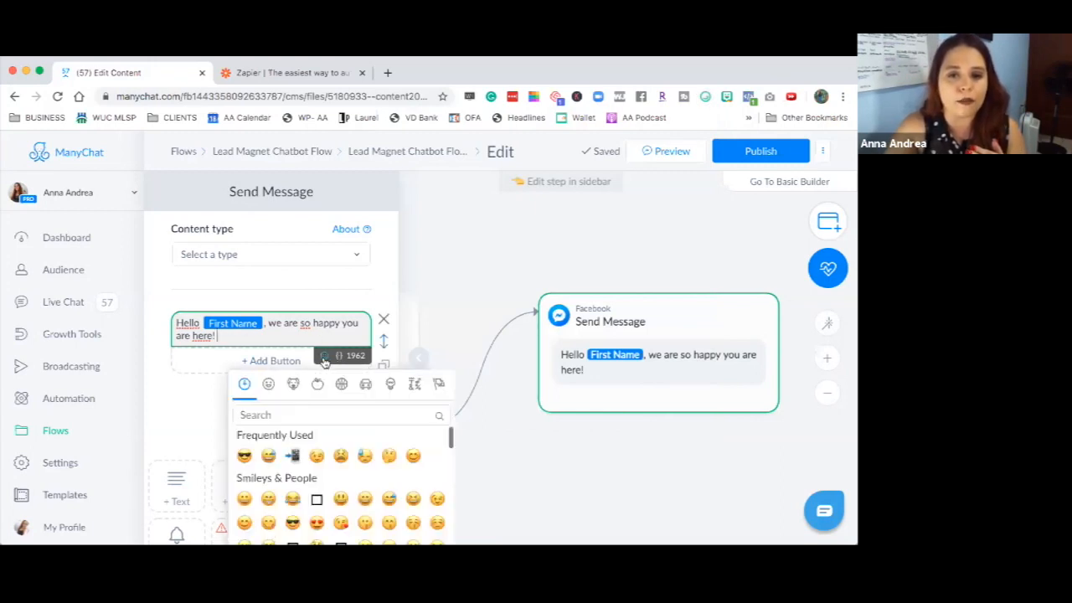
{"action": "left_click", "coordinate": [339, 356]}
{"action": "scroll", "coordinate": [313, 481], "scroll_direction": "down", "scroll_amount": 2}
{"action": "scroll", "coordinate": [313, 480], "scroll_direction": "up", "scroll_amount": 2}
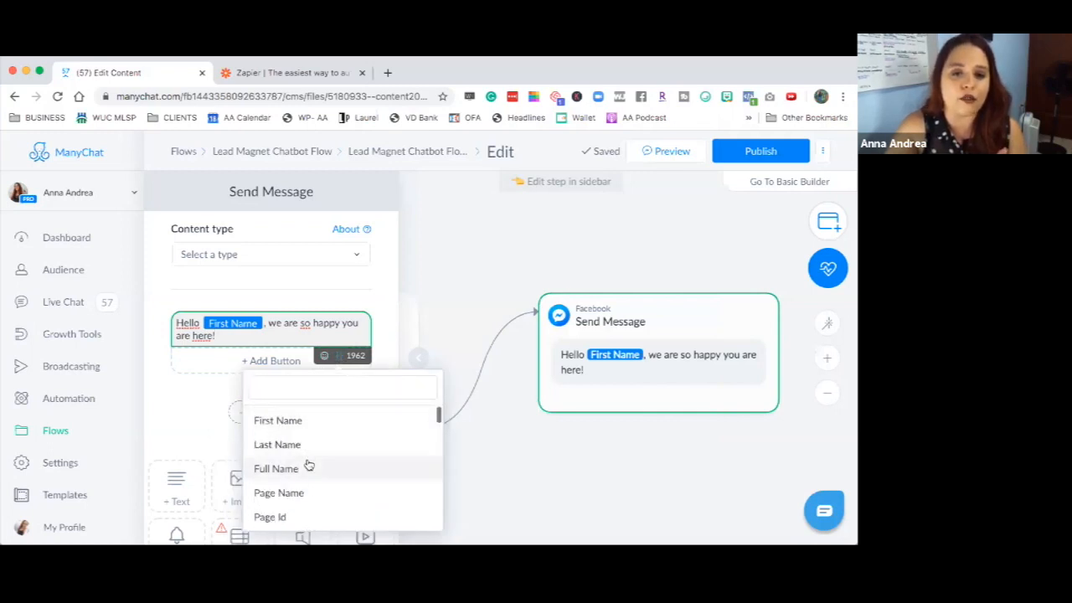
{"action": "scroll", "coordinate": [308, 465], "scroll_direction": "down", "scroll_amount": 5}
{"action": "scroll", "coordinate": [307, 465], "scroll_direction": "down", "scroll_amount": 2}
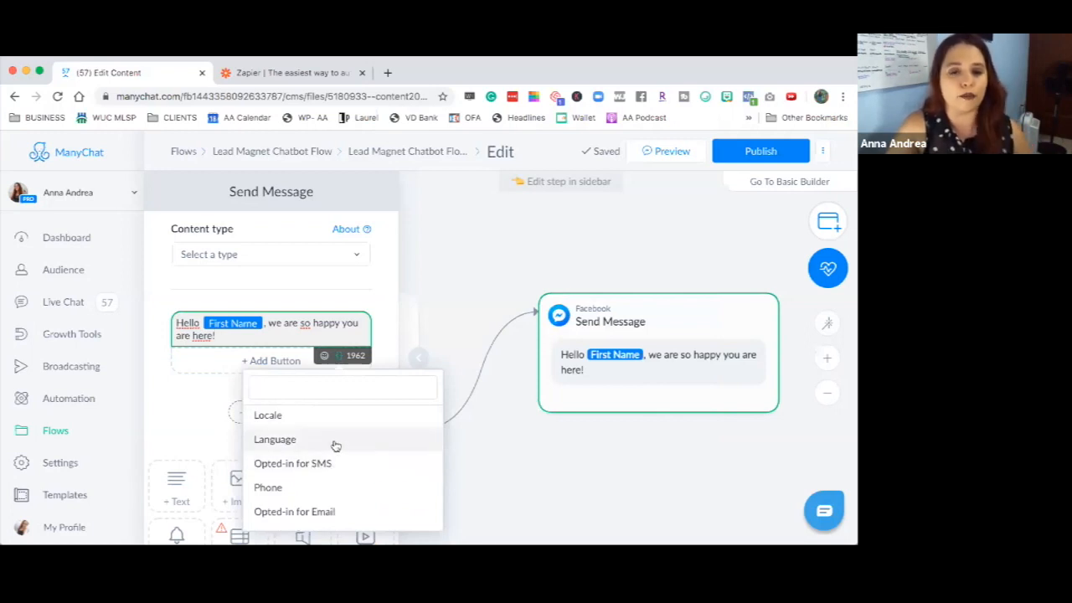
{"action": "scroll", "coordinate": [339, 471], "scroll_direction": "down", "scroll_amount": 2}
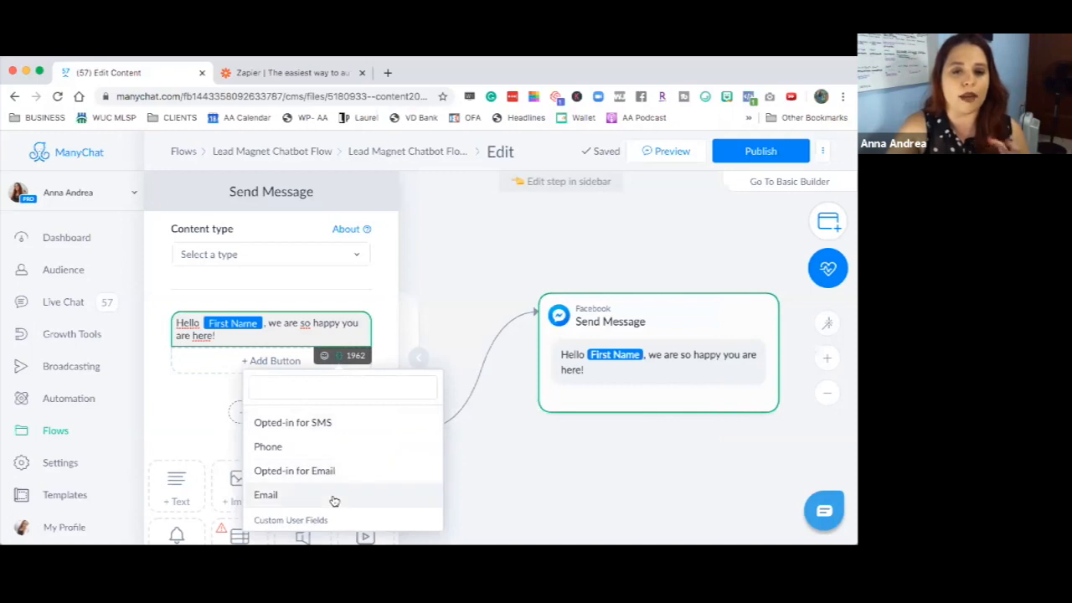
{"action": "scroll", "coordinate": [335, 500], "scroll_direction": "down", "scroll_amount": 3}
{"action": "scroll", "coordinate": [334, 501], "scroll_direction": "down", "scroll_amount": 5}
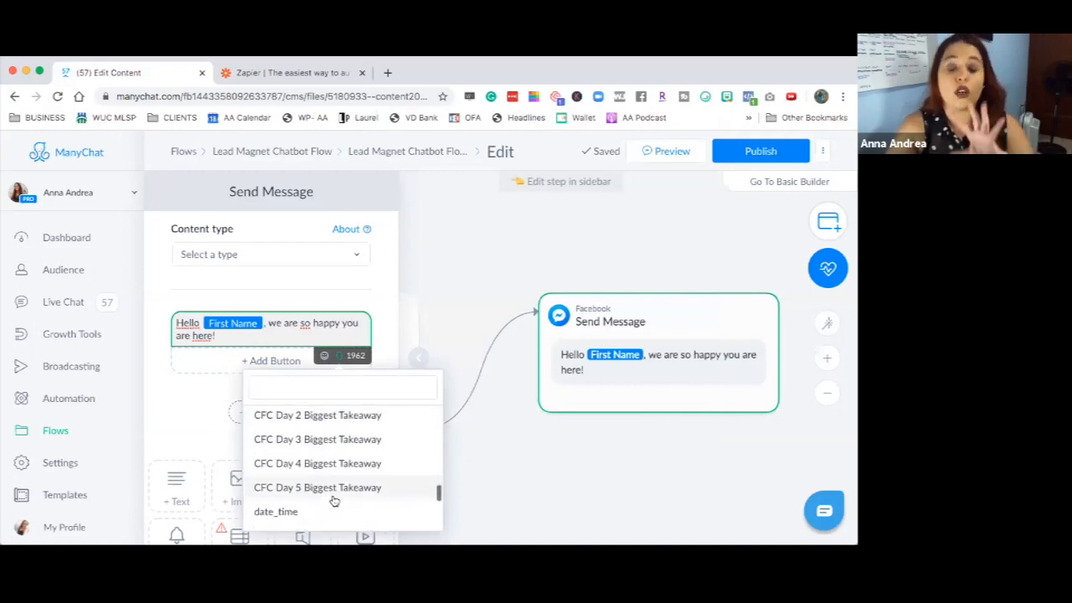
{"action": "scroll", "coordinate": [334, 501], "scroll_direction": "down", "scroll_amount": 5}
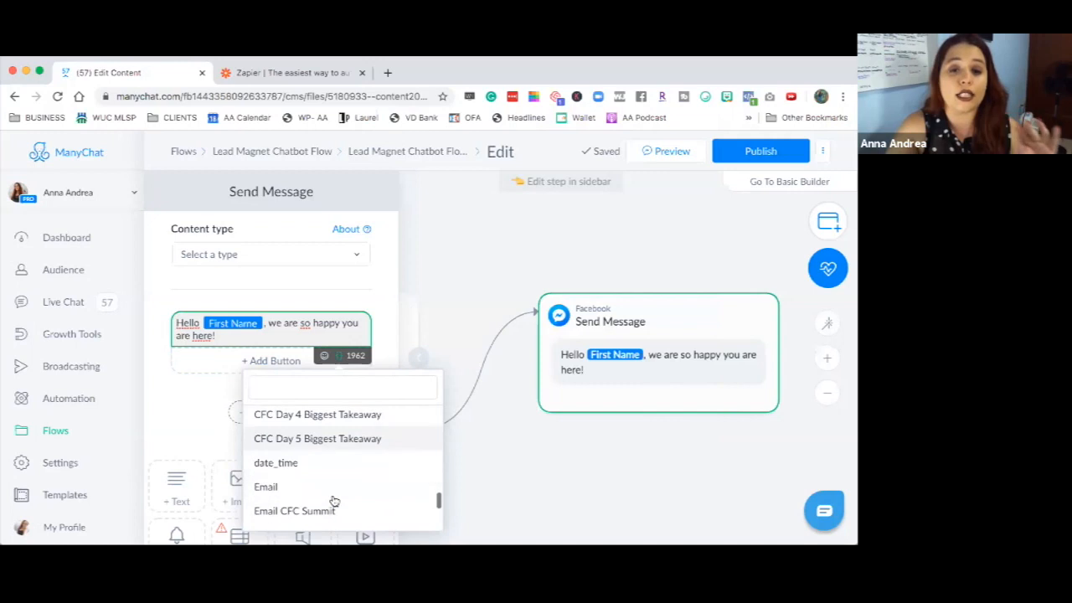
{"action": "scroll", "coordinate": [334, 501], "scroll_direction": "up", "scroll_amount": 10}
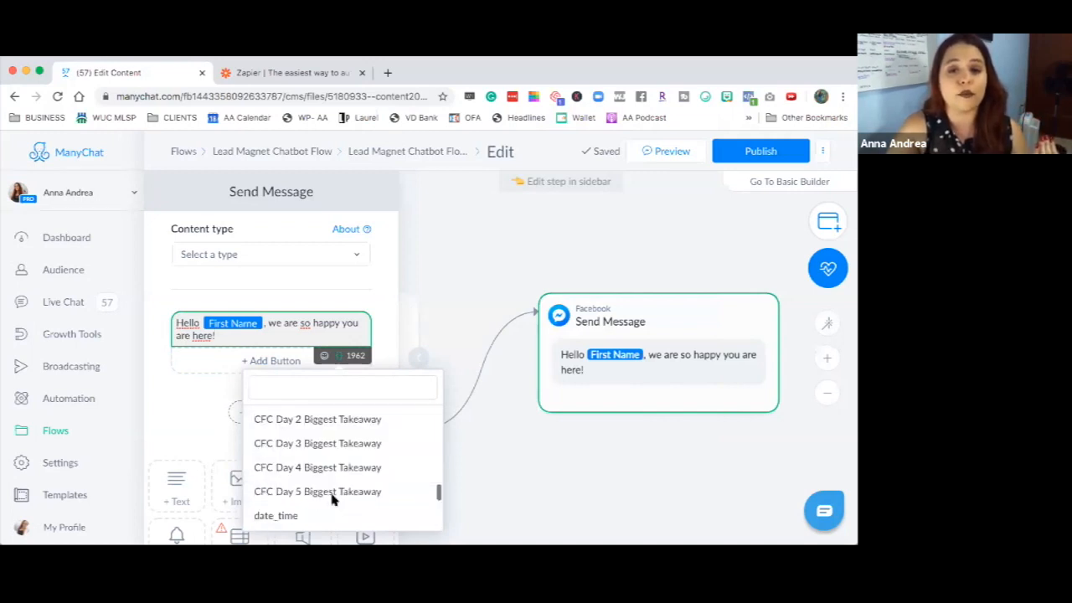
{"action": "left_click", "coordinate": [329, 339]}
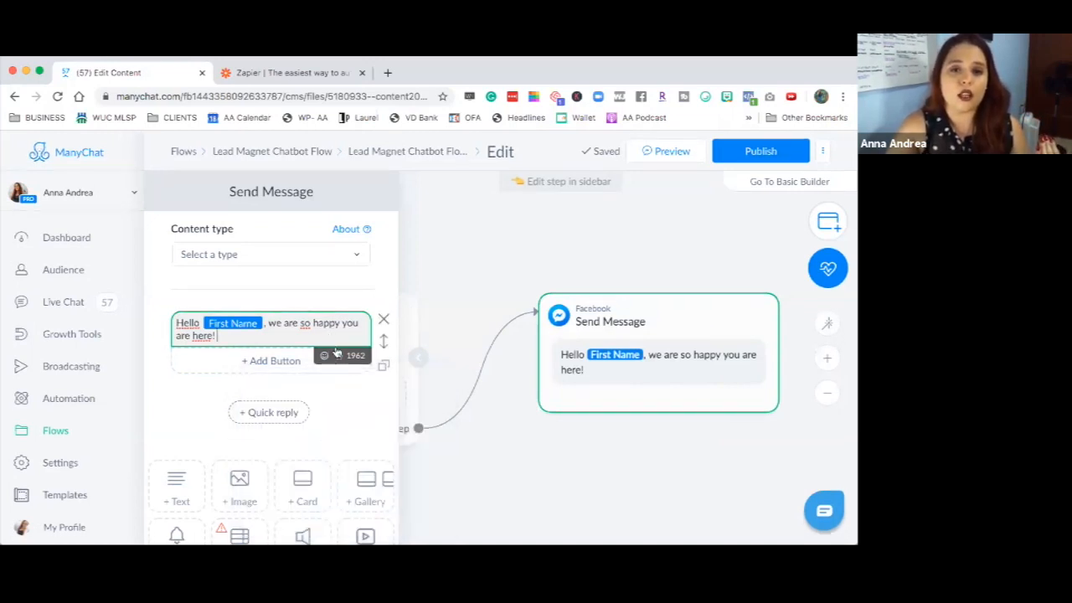
{"action": "left_click", "coordinate": [338, 358]}
{"action": "scroll", "coordinate": [312, 421], "scroll_direction": "down", "scroll_amount": 8}
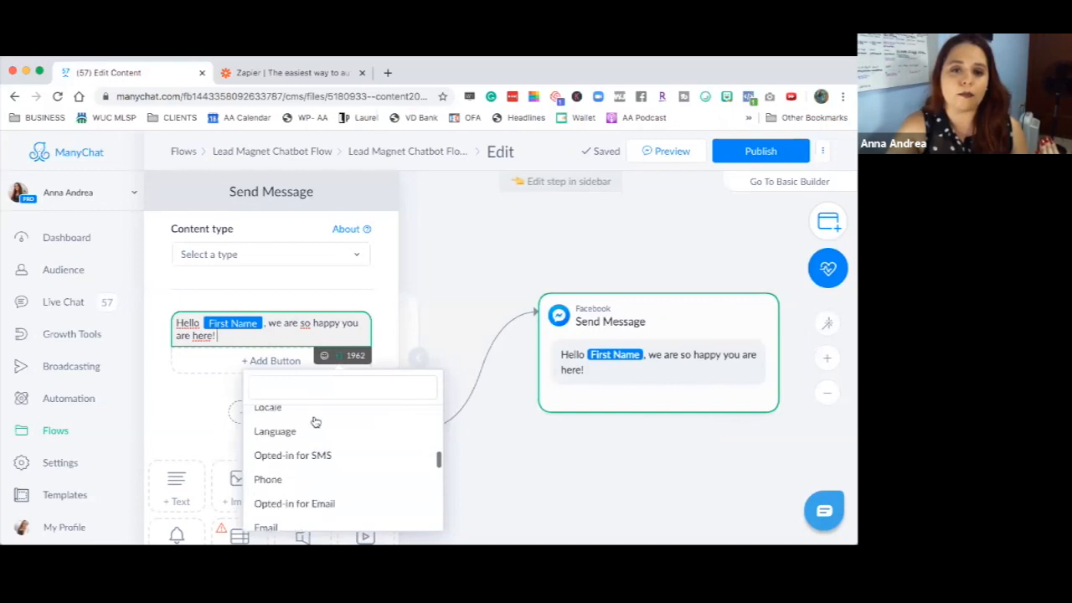
{"action": "scroll", "coordinate": [315, 422], "scroll_direction": "up", "scroll_amount": 10}
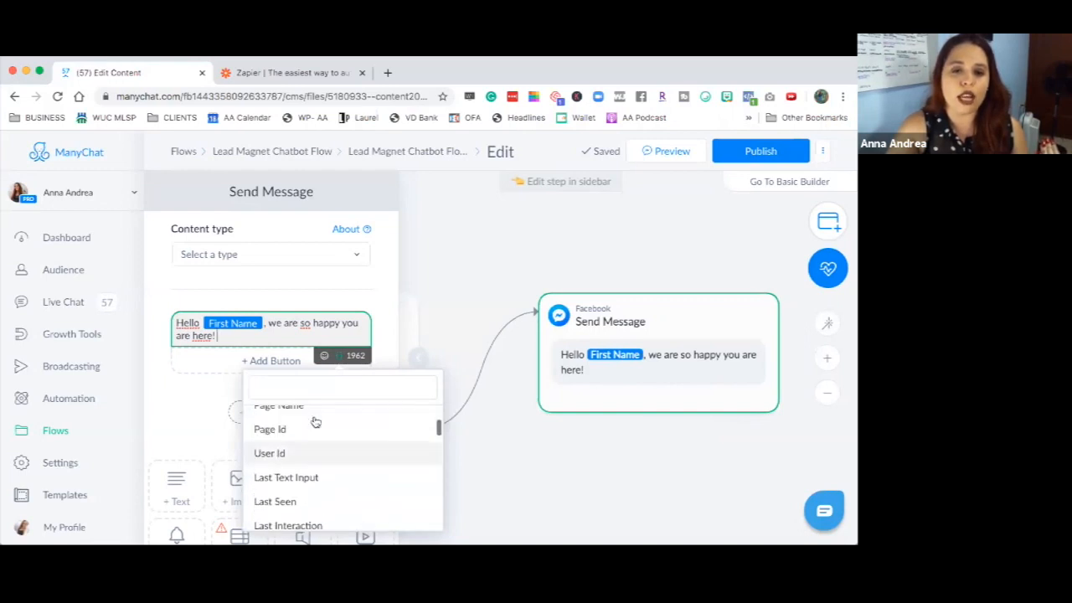
{"action": "scroll", "coordinate": [325, 448], "scroll_direction": "down", "scroll_amount": 3}
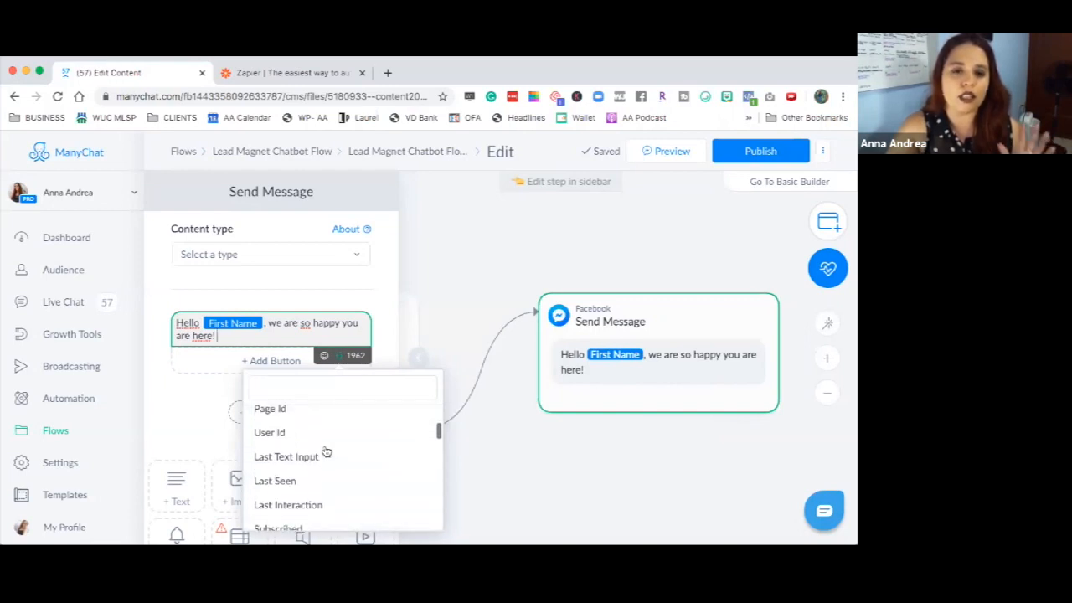
{"action": "scroll", "coordinate": [326, 448], "scroll_direction": "down", "scroll_amount": 3}
{"action": "scroll", "coordinate": [326, 448], "scroll_direction": "down", "scroll_amount": 3}
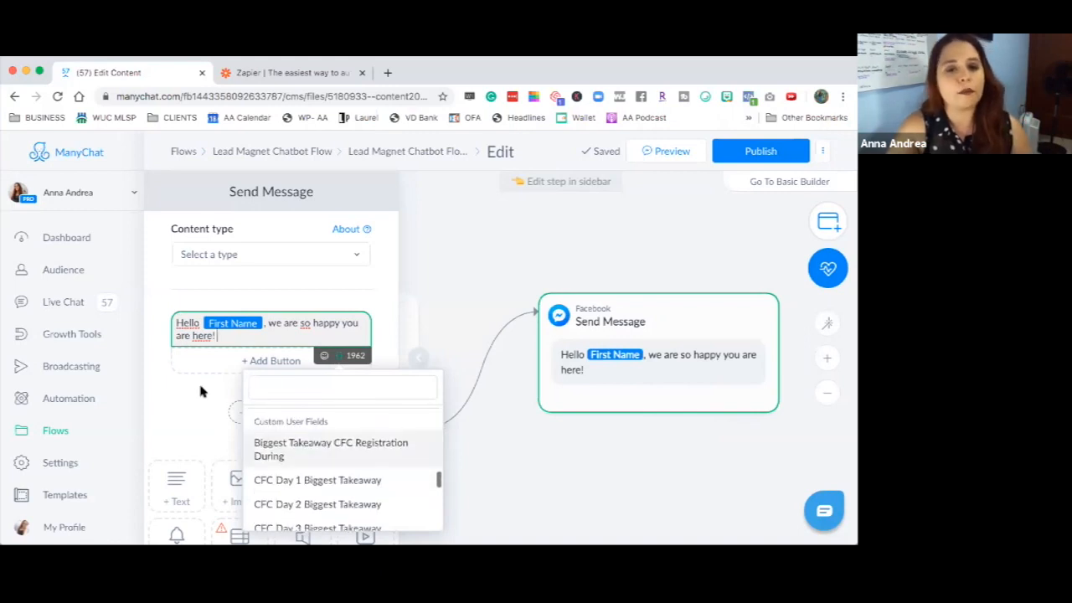
{"action": "left_click", "coordinate": [173, 400]}
- Add a party popper emoji at the end of the greeting text with the JoyPixels extension
{"action": "left_click", "coordinate": [249, 339]}
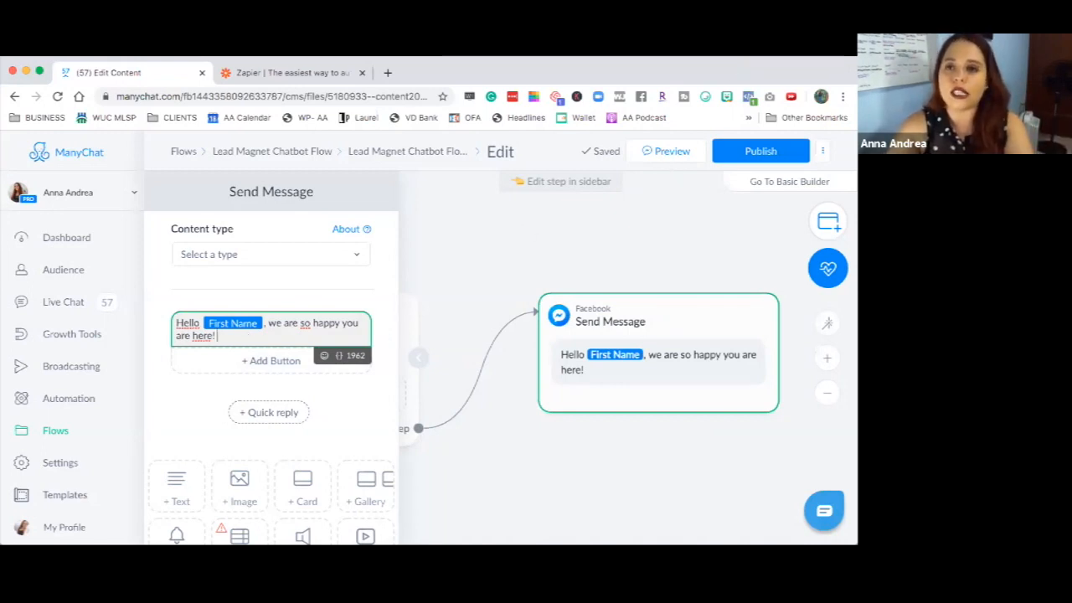
{"action": "left_click", "coordinate": [706, 97]}
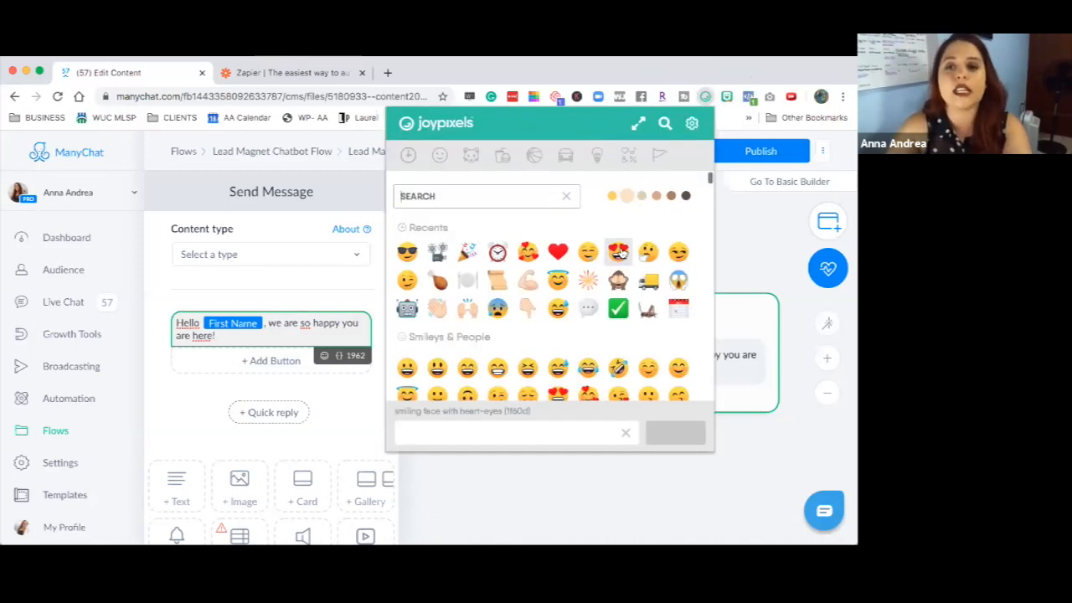
{"action": "left_click", "coordinate": [467, 251]}
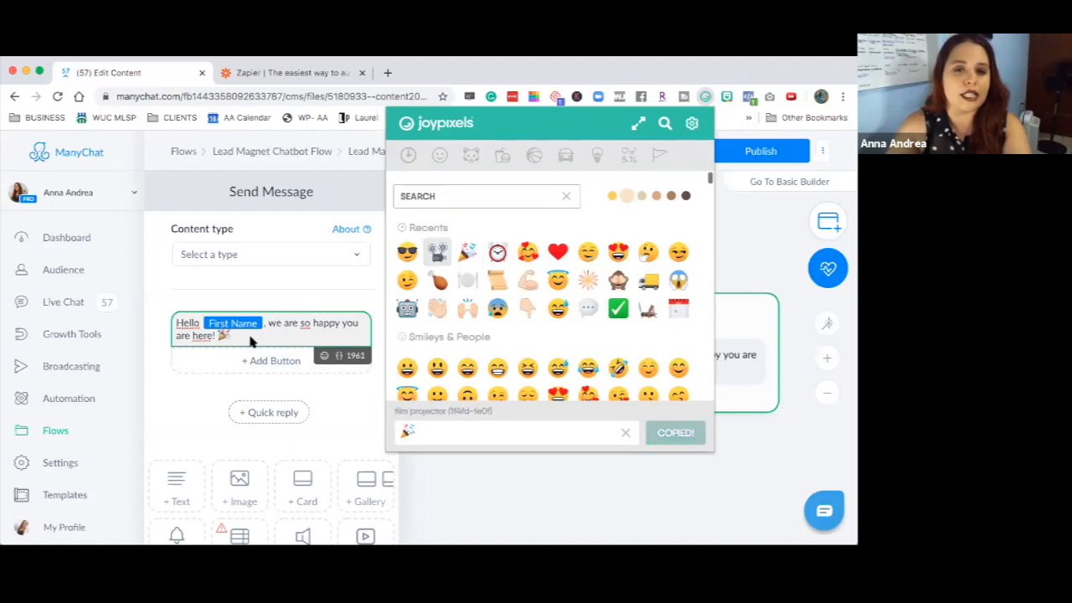
- Add an image block to the Send Message step and move it above the greeting text
{"action": "left_click", "coordinate": [239, 479]}
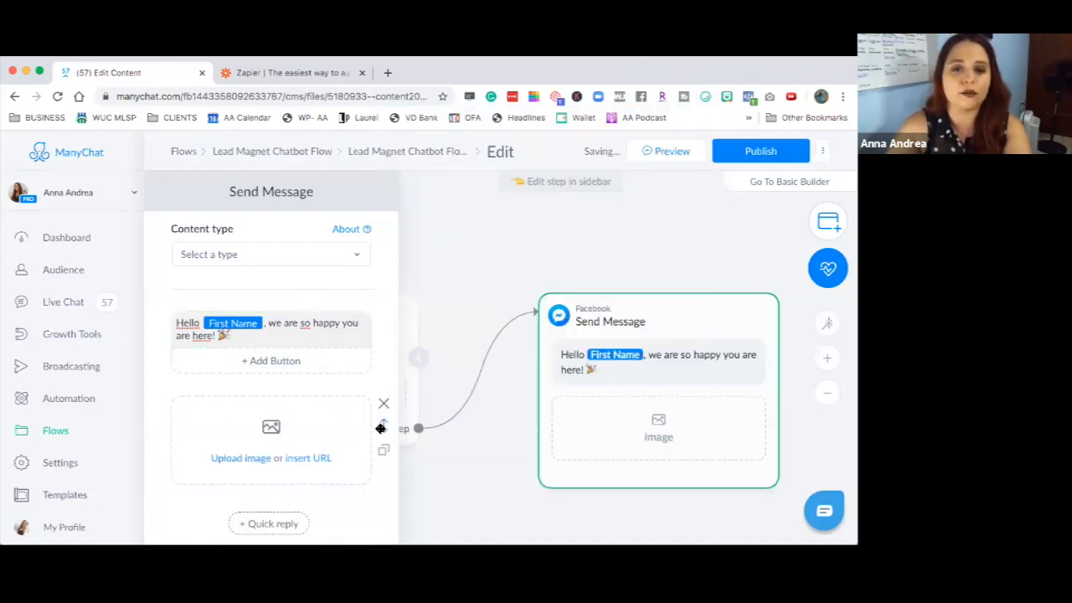
{"action": "left_click_drag", "start_coordinate": [381, 428], "coordinate": [371, 273]}
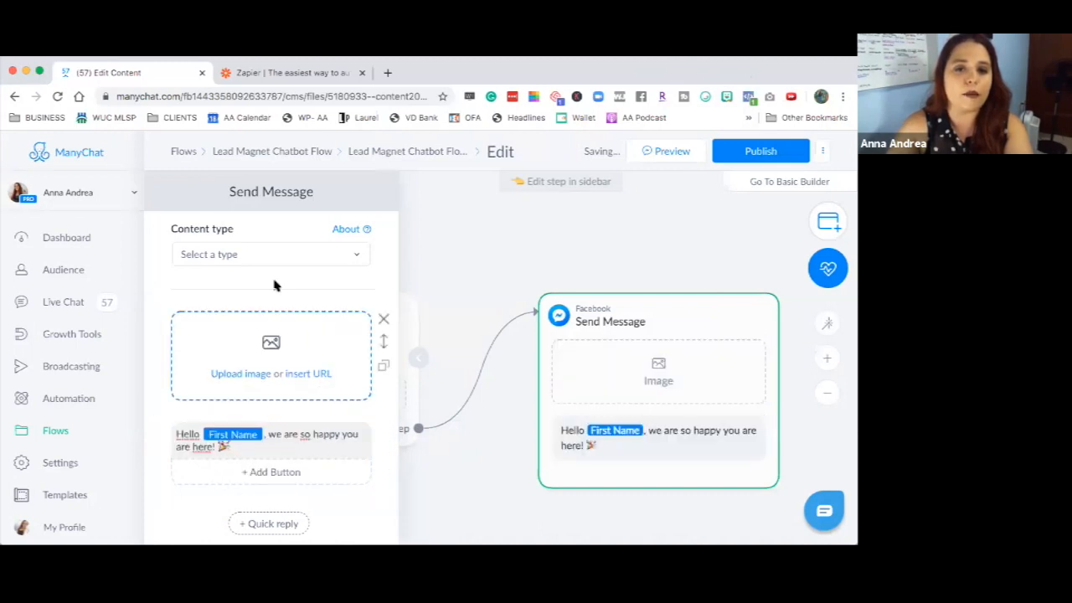
{"action": "scroll", "coordinate": [255, 333], "scroll_direction": "down", "scroll_amount": 2}
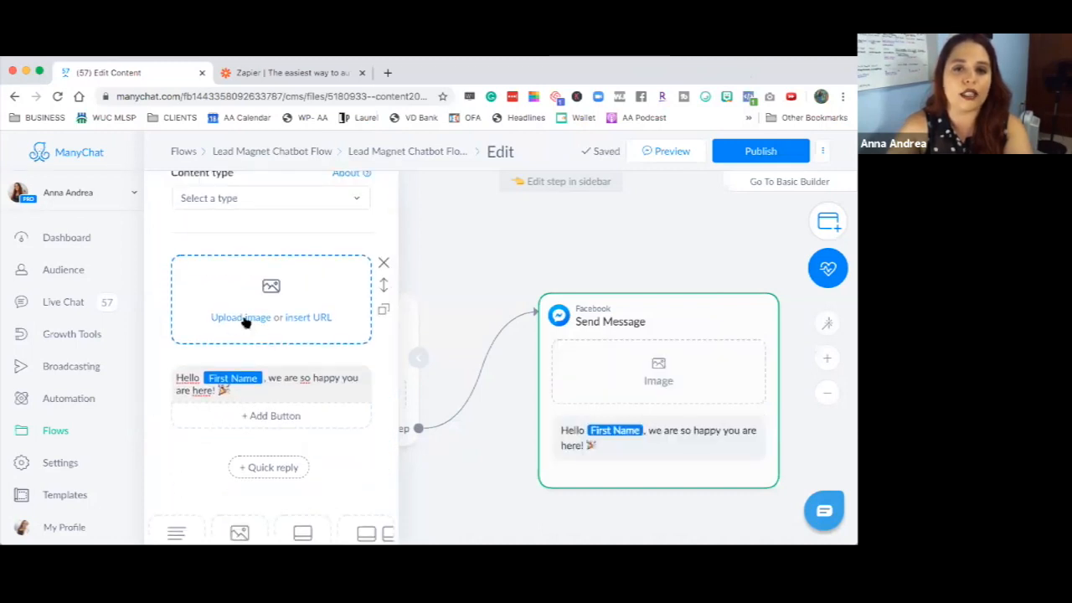
- Open the image upload for the new block and browse the Downloads folder for a suitable picture
{"action": "left_click", "coordinate": [245, 319]}
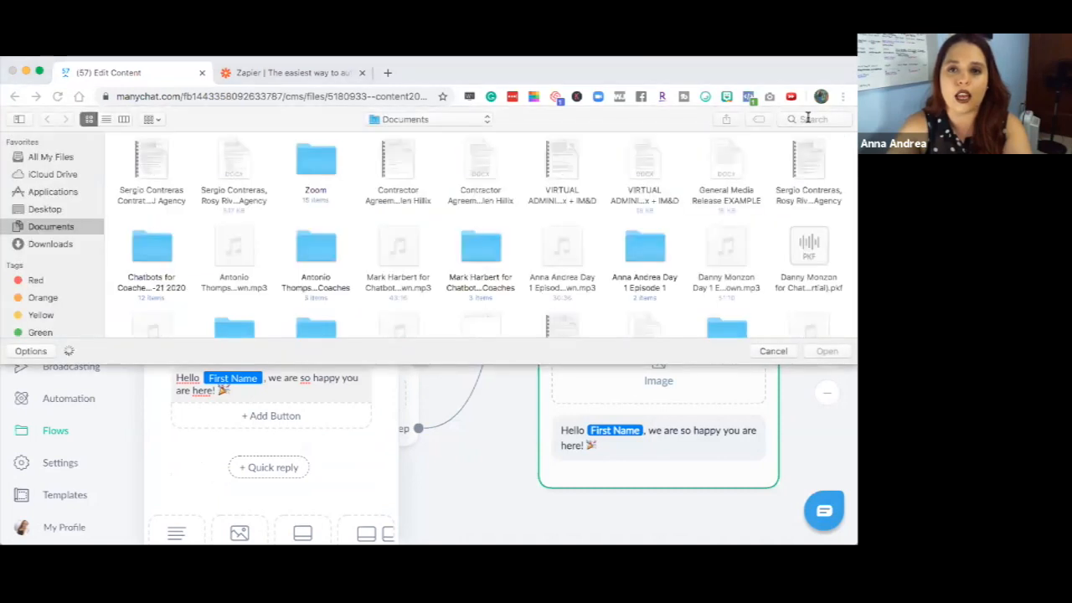
{"action": "left_click", "coordinate": [808, 119]}
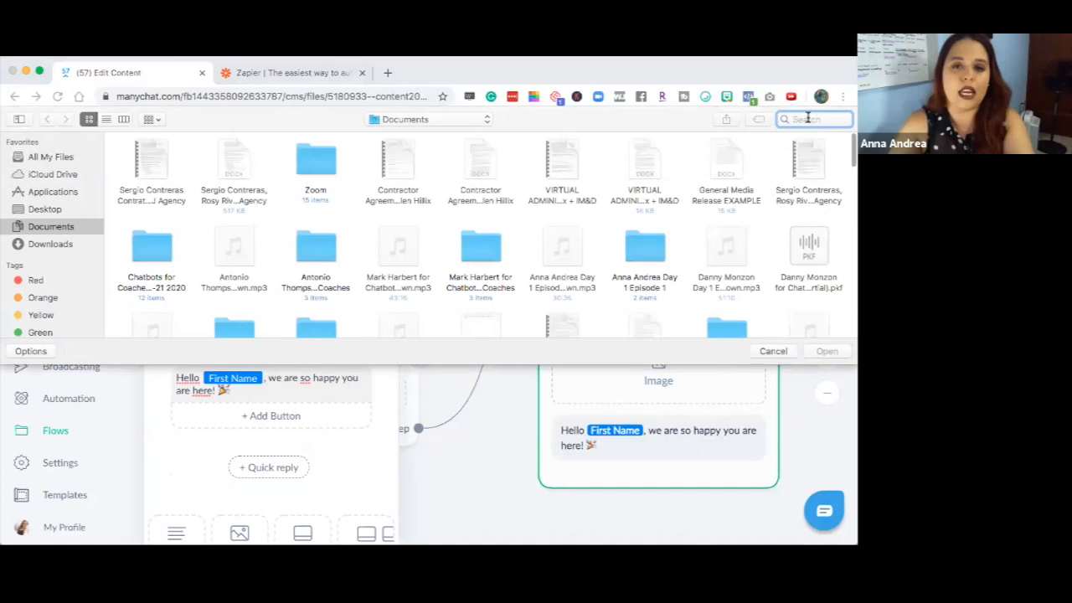
{"action": "left_click", "coordinate": [65, 245]}
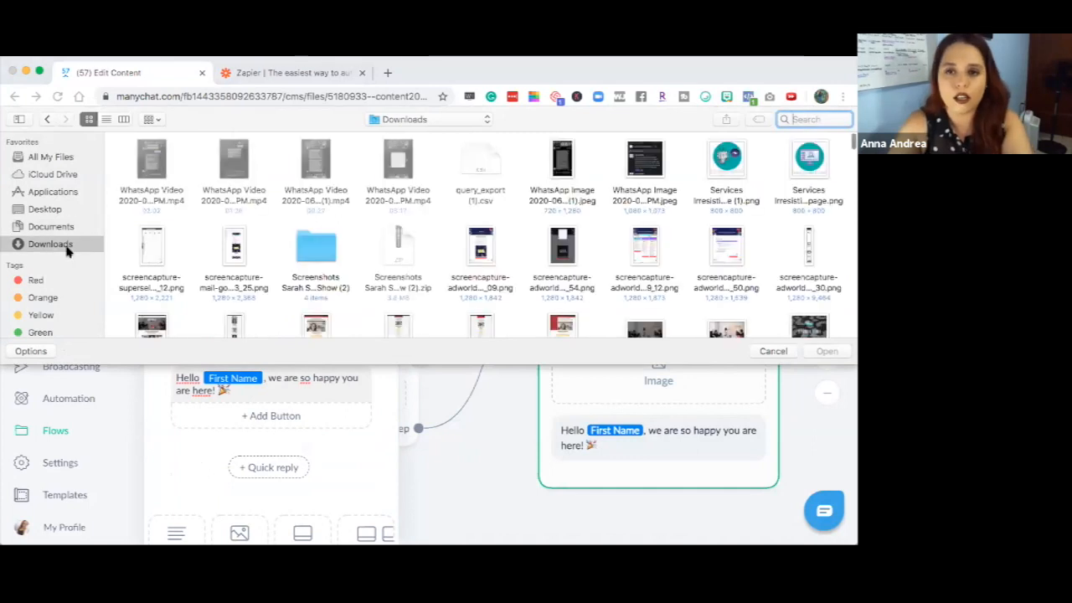
{"action": "scroll", "coordinate": [597, 283], "scroll_direction": "down", "scroll_amount": 10}
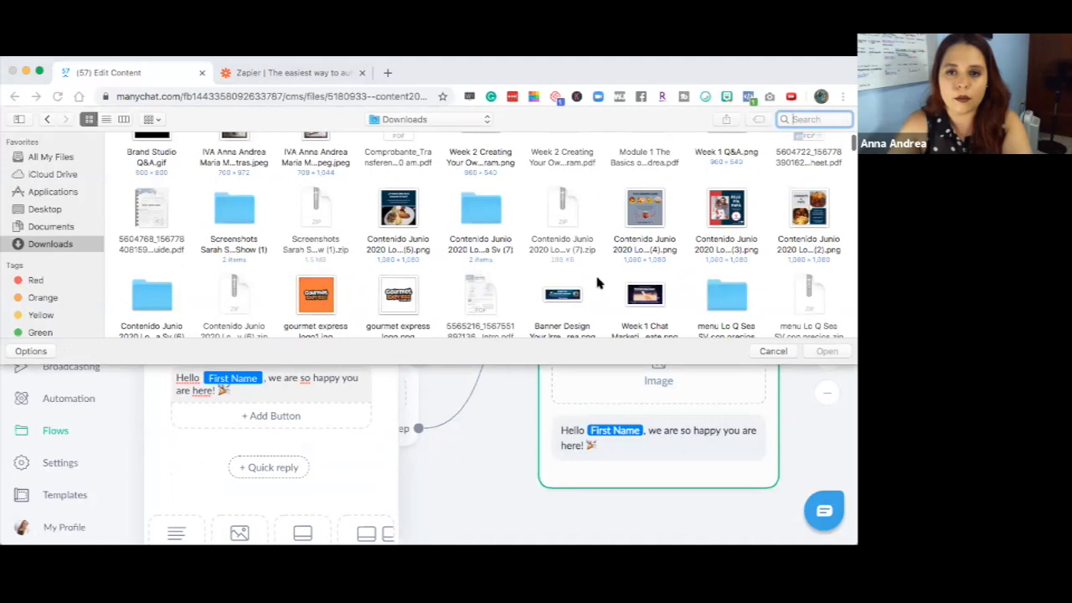
{"action": "scroll", "coordinate": [597, 283], "scroll_direction": "down", "scroll_amount": 15}
{"action": "scroll", "coordinate": [597, 283], "scroll_direction": "down", "scroll_amount": 15}
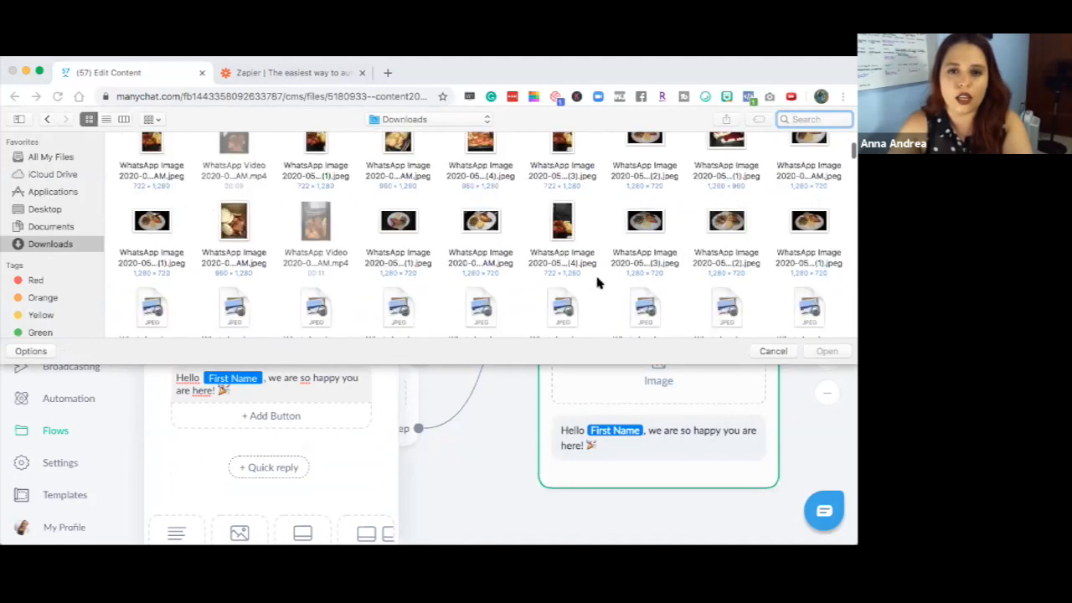
{"action": "scroll", "coordinate": [597, 283], "scroll_direction": "down", "scroll_amount": 5}
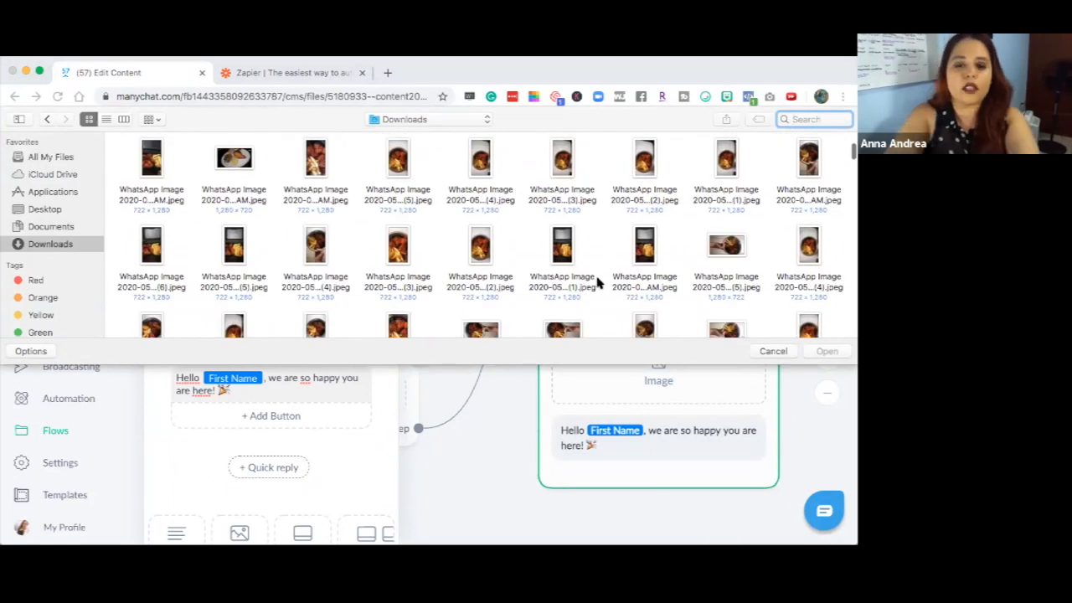
{"action": "scroll", "coordinate": [596, 282], "scroll_direction": "down", "scroll_amount": 5}
{"action": "scroll", "coordinate": [578, 266], "scroll_direction": "down", "scroll_amount": 10}
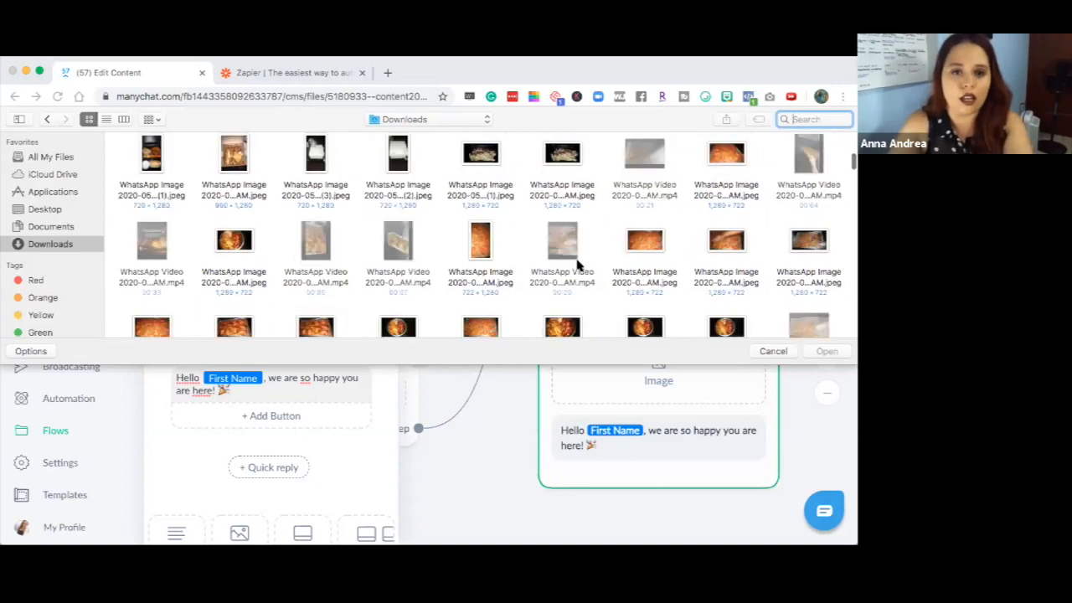
- Upload "anna froxen excited.gif" into the image block, finding it with a search for "gif", and play its preview
{"action": "type", "text": "gif"}
{"action": "scroll", "coordinate": [440, 290], "scroll_direction": "down", "scroll_amount": 3}
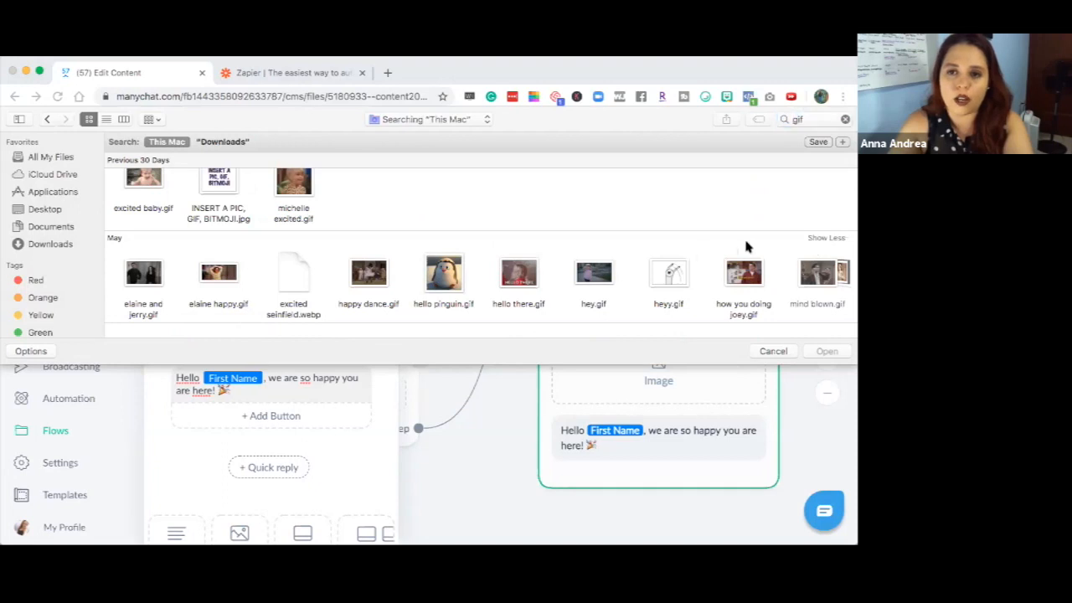
{"action": "scroll", "coordinate": [846, 213], "scroll_direction": "down", "scroll_amount": 2}
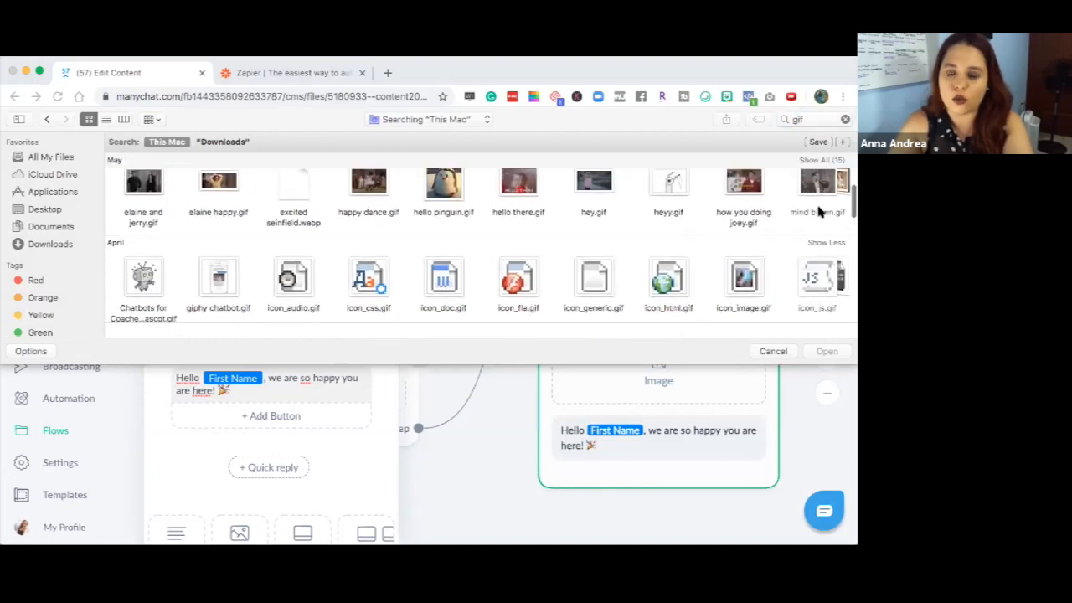
{"action": "scroll", "coordinate": [631, 277], "scroll_direction": "up", "scroll_amount": 3}
{"action": "scroll", "coordinate": [633, 289], "scroll_direction": "down", "scroll_amount": 2}
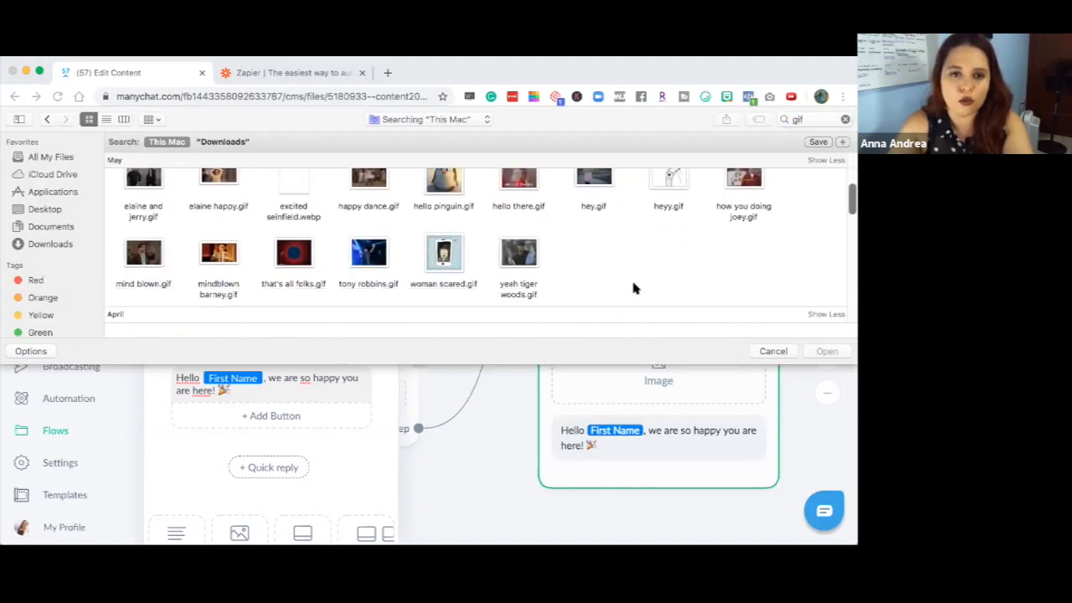
{"action": "scroll", "coordinate": [766, 232], "scroll_direction": "down", "scroll_amount": 5}
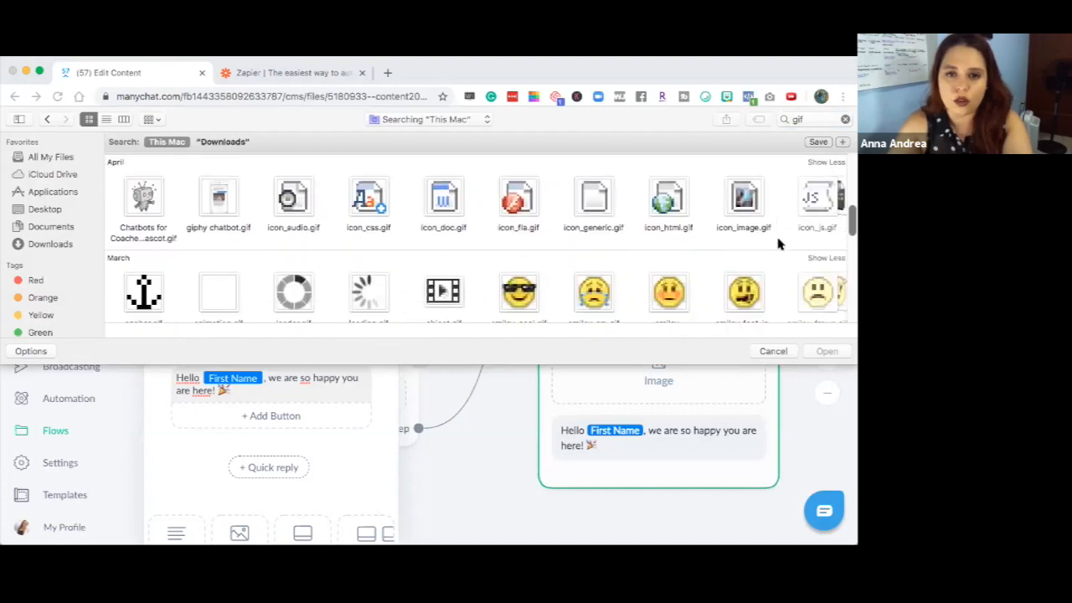
{"action": "scroll", "coordinate": [778, 243], "scroll_direction": "down", "scroll_amount": 2}
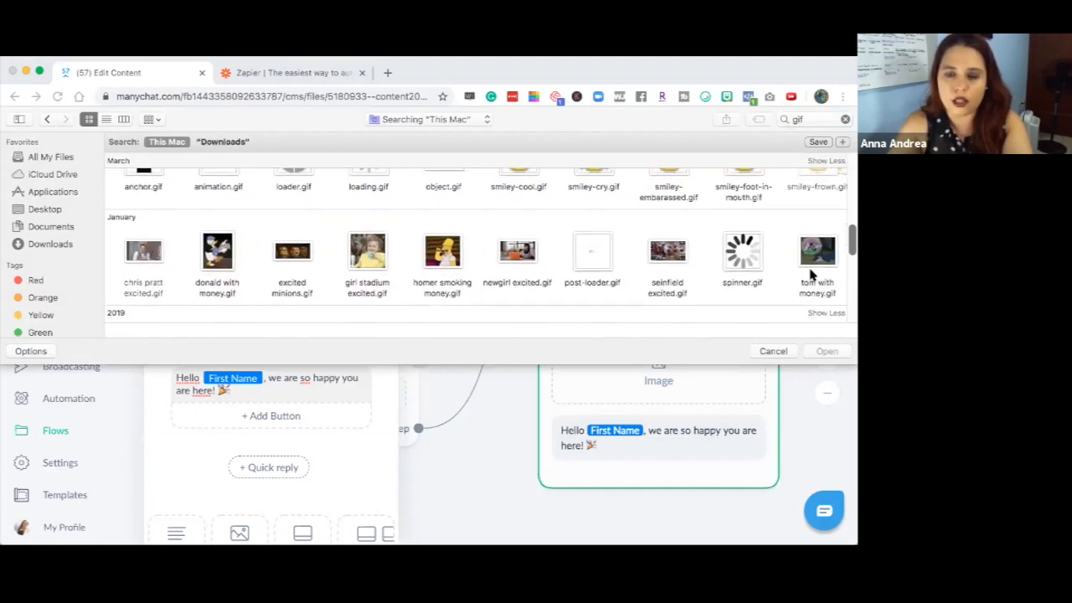
{"action": "scroll", "coordinate": [810, 275], "scroll_direction": "down", "scroll_amount": 1}
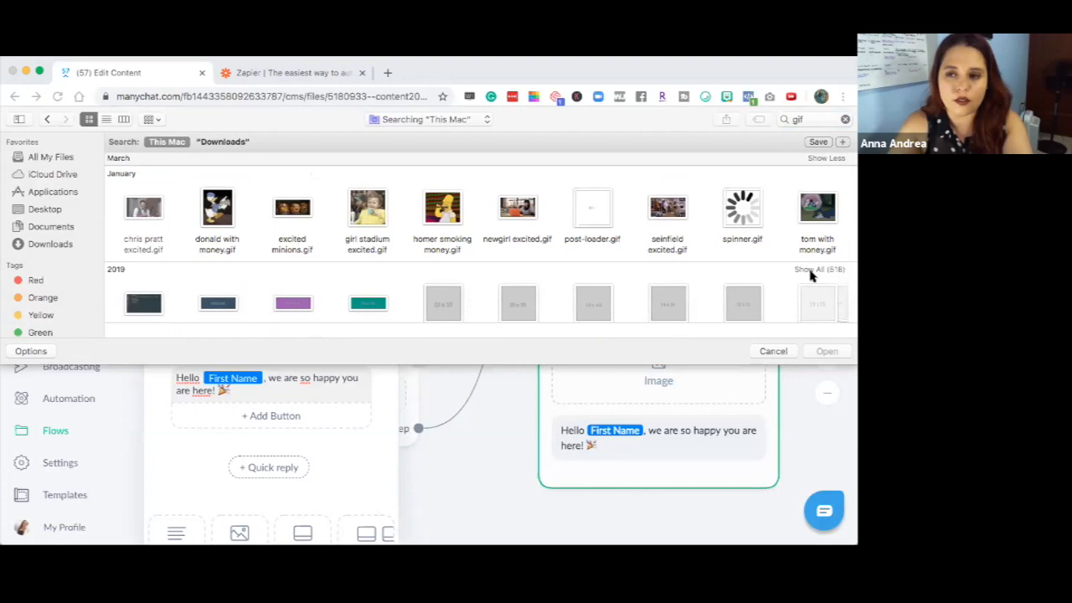
{"action": "scroll", "coordinate": [811, 275], "scroll_direction": "down", "scroll_amount": 8}
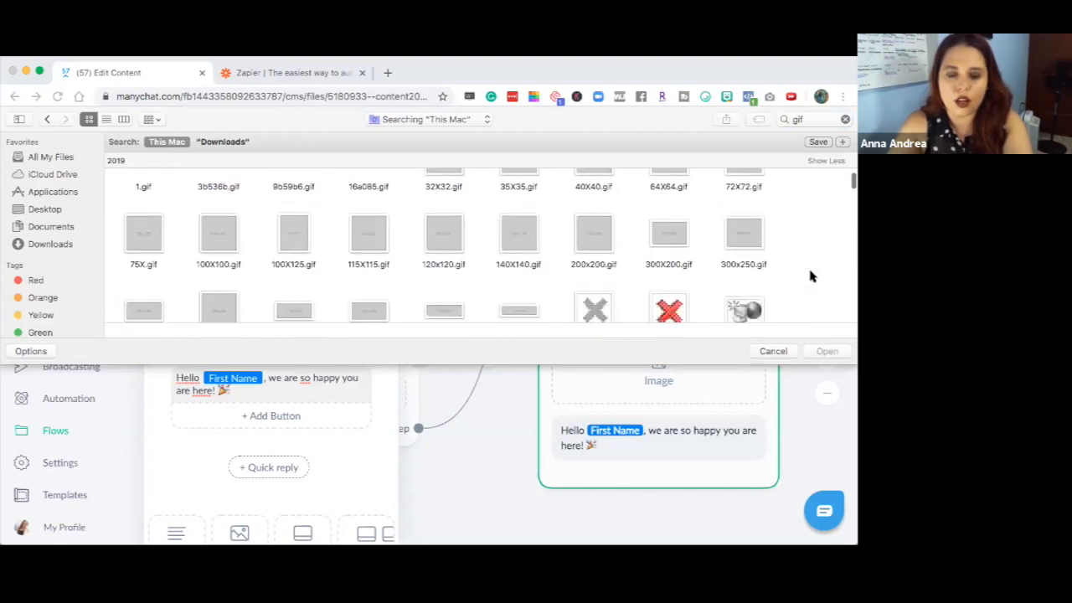
{"action": "scroll", "coordinate": [810, 275], "scroll_direction": "down", "scroll_amount": 10}
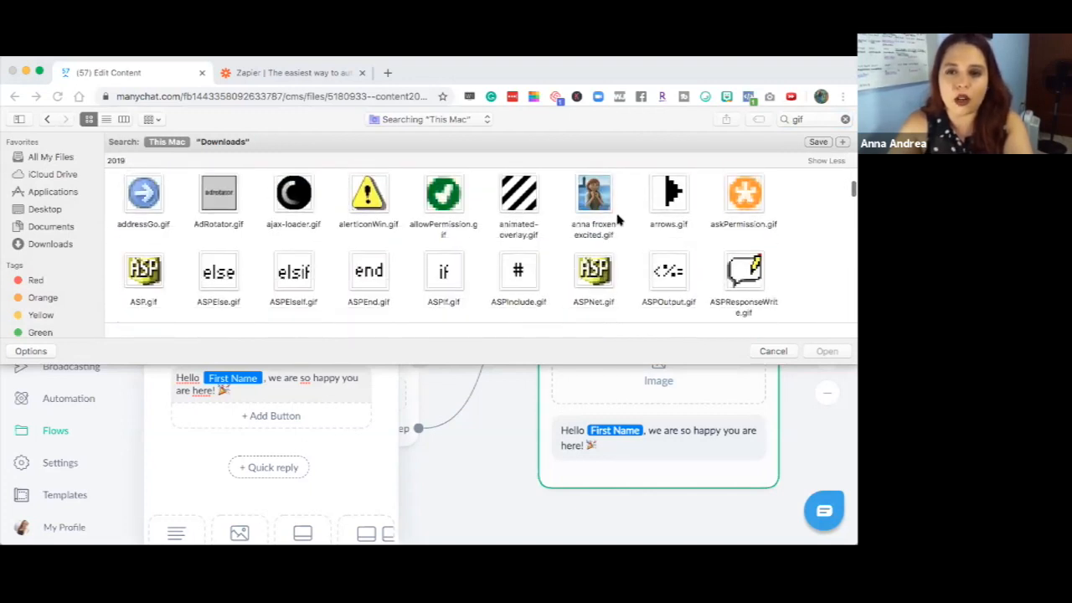
{"action": "scroll", "coordinate": [598, 240], "scroll_direction": "up", "scroll_amount": 4}
{"action": "left_click", "coordinate": [594, 243]}
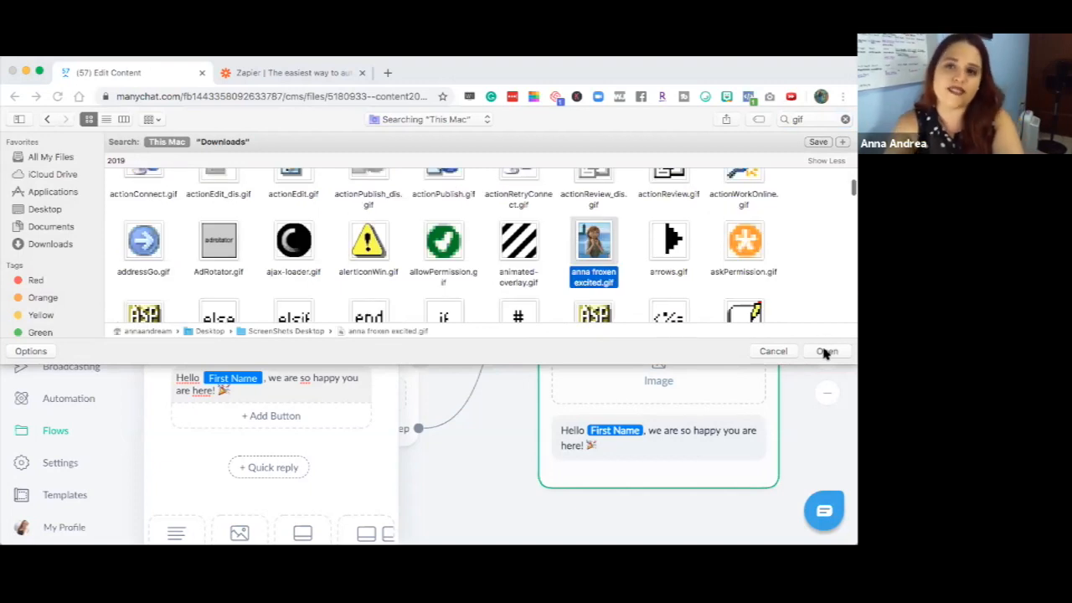
{"action": "left_click", "coordinate": [827, 351]}
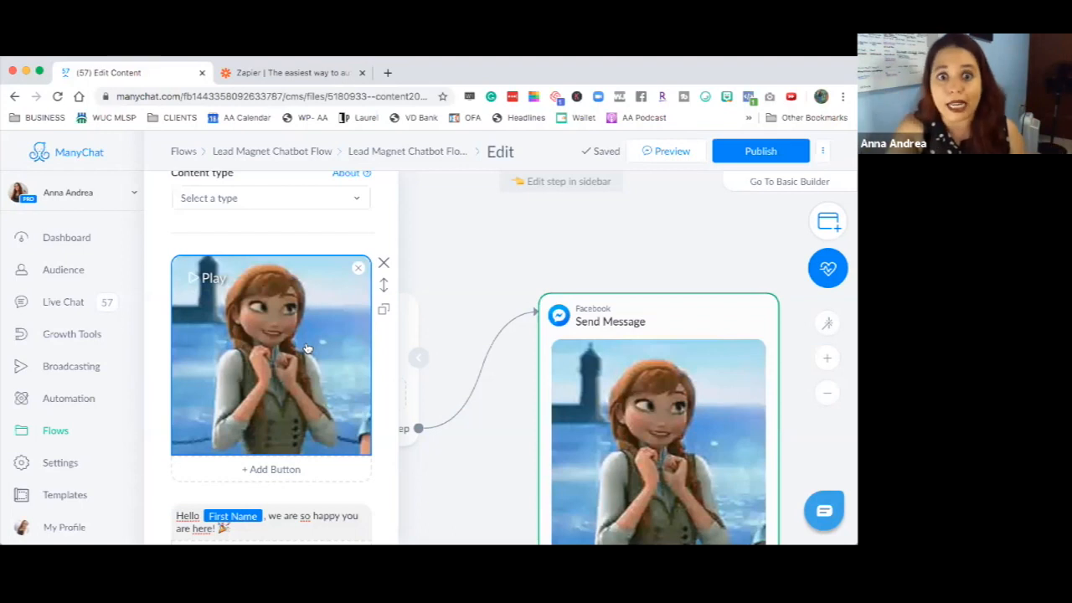
{"action": "scroll", "coordinate": [223, 508], "scroll_direction": "down", "scroll_amount": 2}
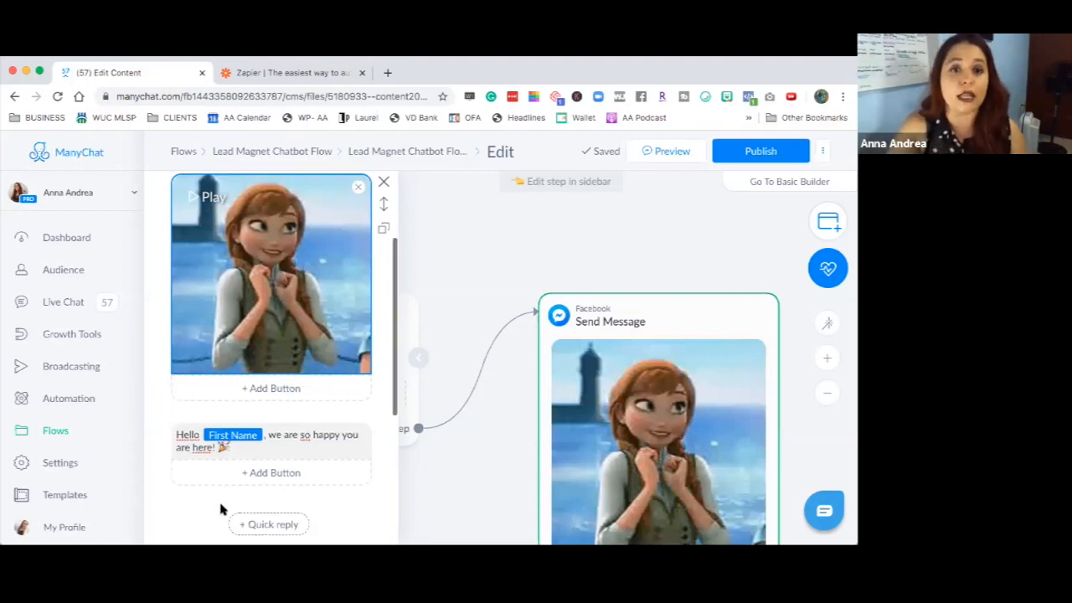
{"action": "left_click", "coordinate": [202, 210]}
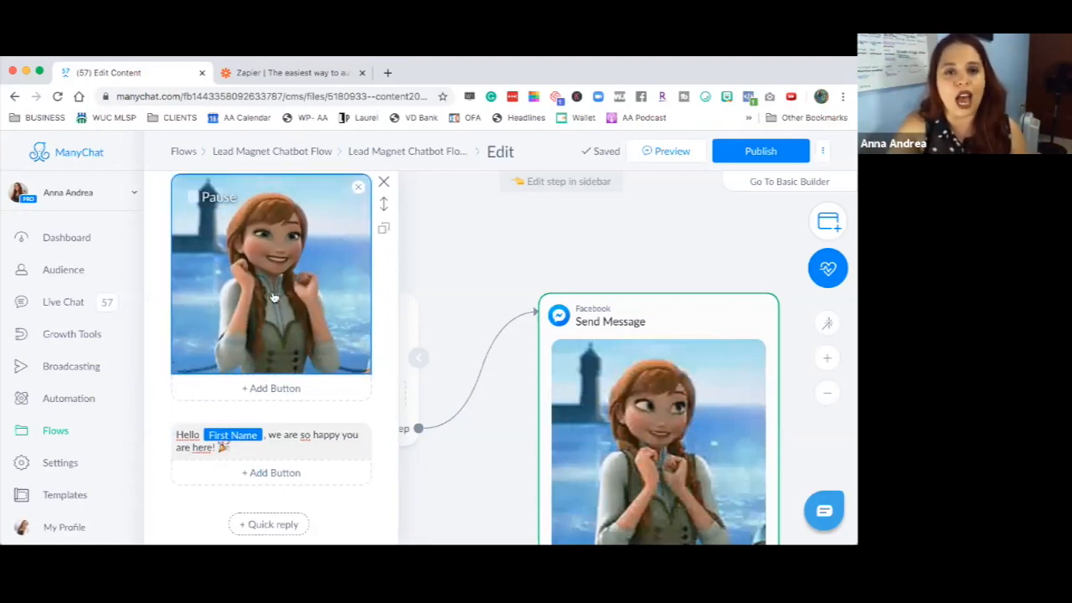
- Below the greeting, after a blank line, add the text "Are You Ready to Install Your OWN Chatbot Lead Magnet Flow?"
{"action": "scroll", "coordinate": [271, 406], "scroll_direction": "down", "scroll_amount": 1}
{"action": "left_click", "coordinate": [270, 405]}
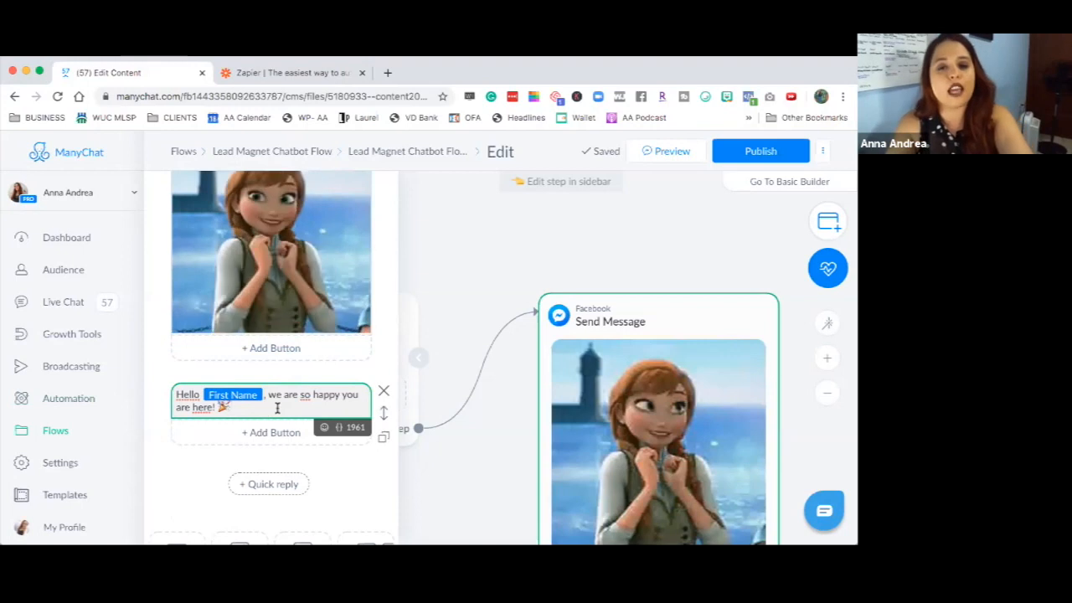
{"action": "key", "text": "Return"}
{"action": "key", "text": "Return"}
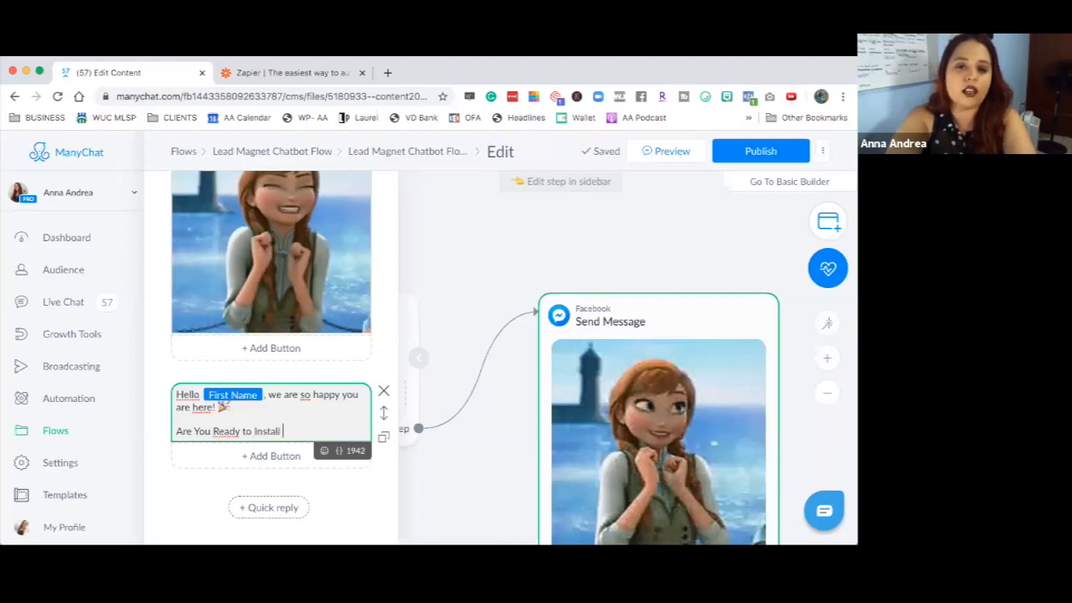
{"action": "type", "text": "Chatbt"}
{"action": "type", "text": "t L"}
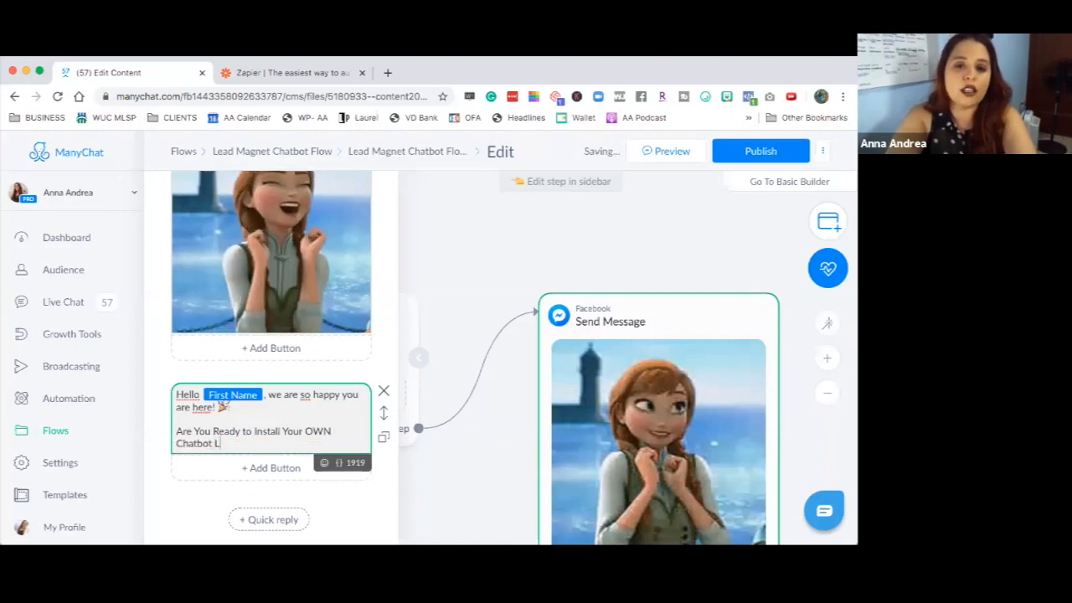
{"action": "type", "text": "ead Magnet Flow?"}
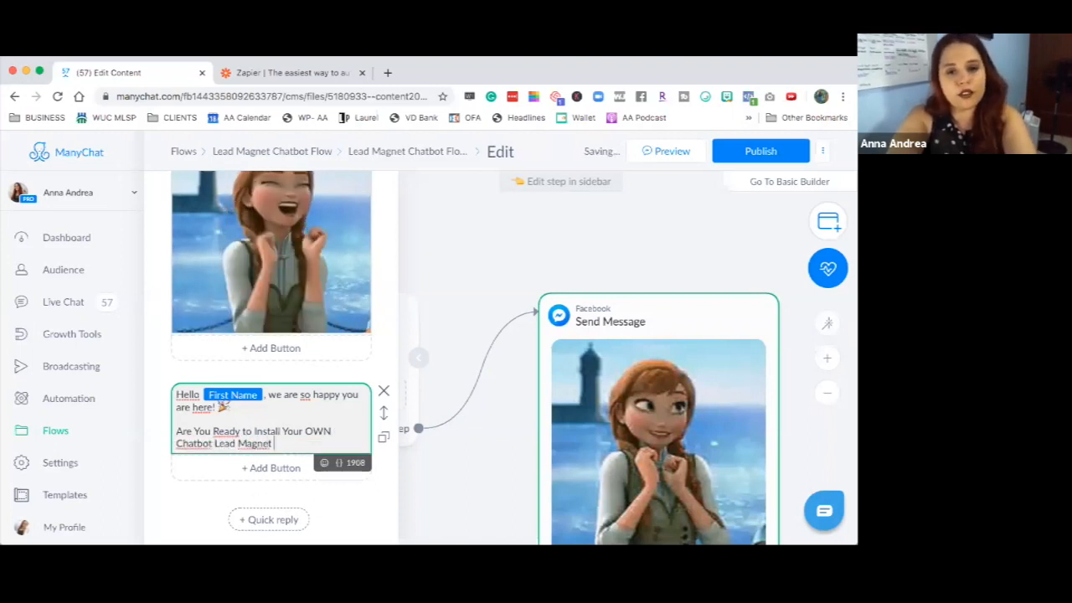
- Add a button under the message text and title it "HECK YEAH I'M READY!"
{"action": "left_click", "coordinate": [271, 475]}
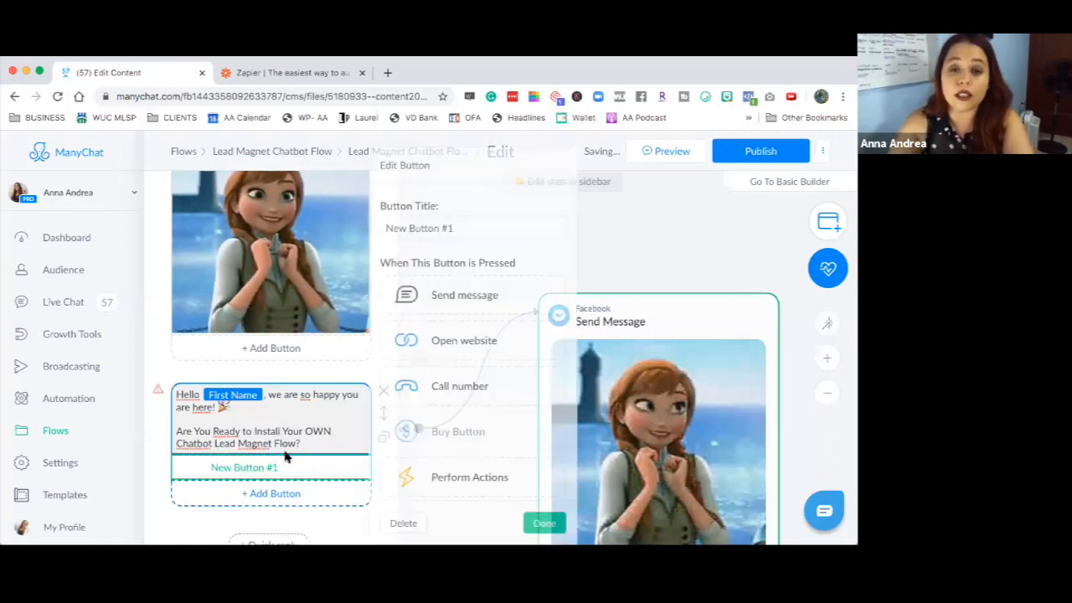
{"action": "triple_click", "coordinate": [459, 226]}
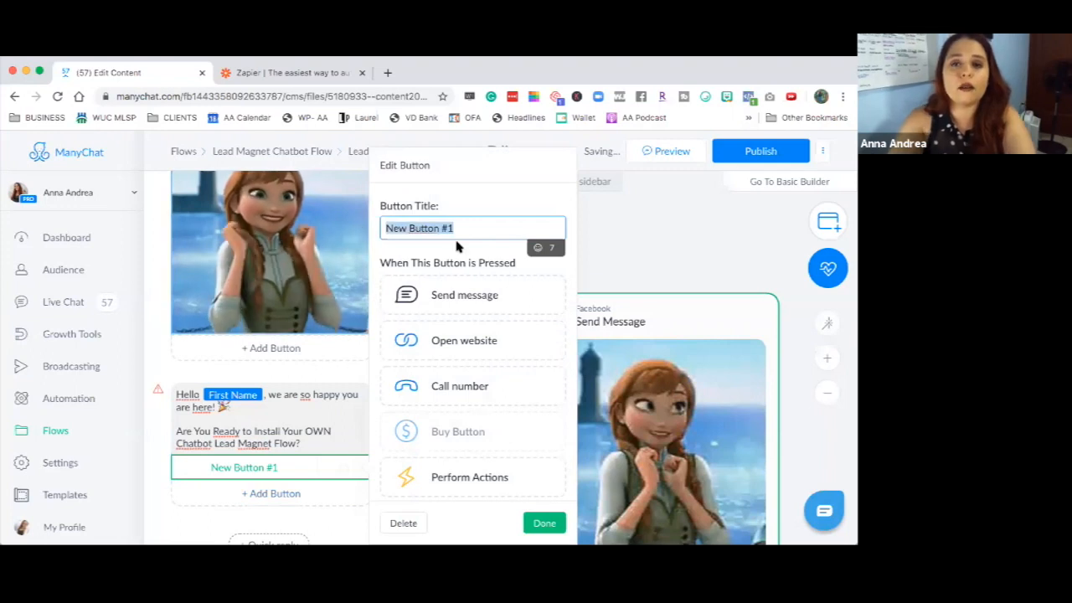
{"action": "key", "text": "BackSpace"}
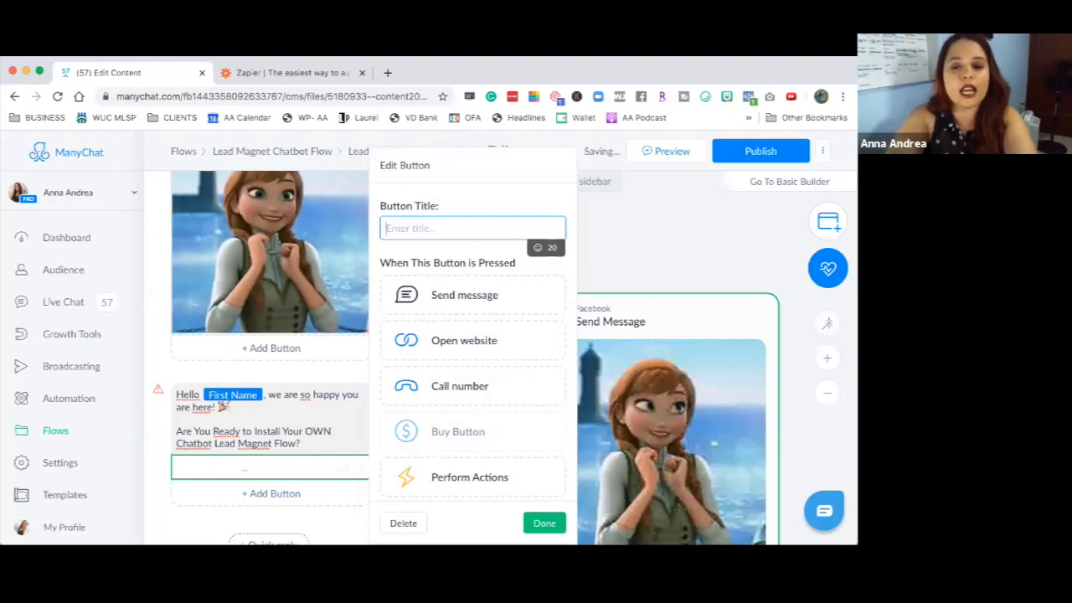
{"action": "type", "text": "HECK YEAH I'M"}
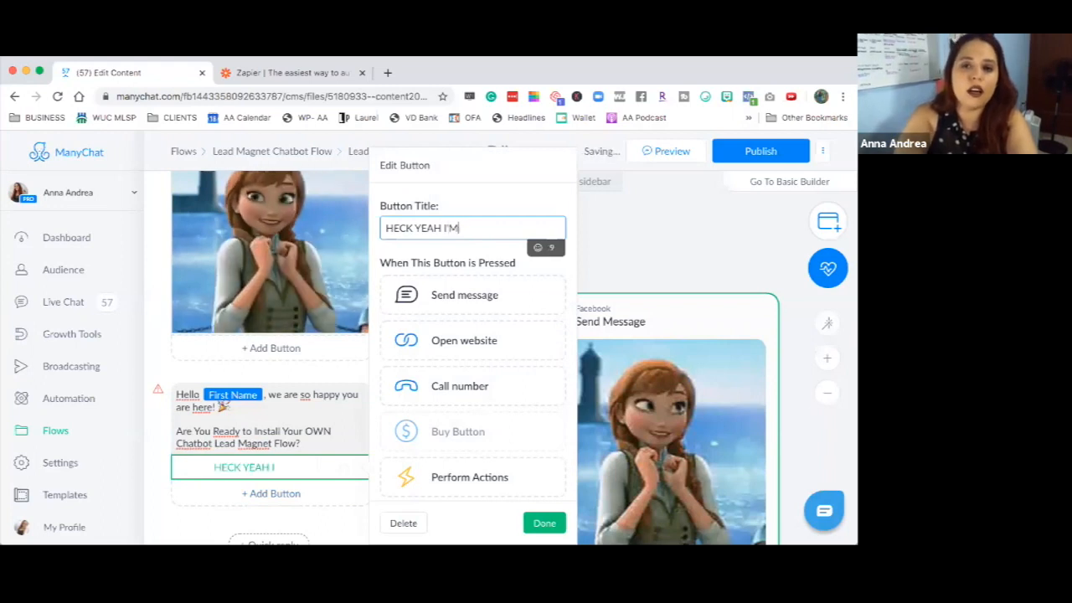
{"action": "type", "text": " READY!"}
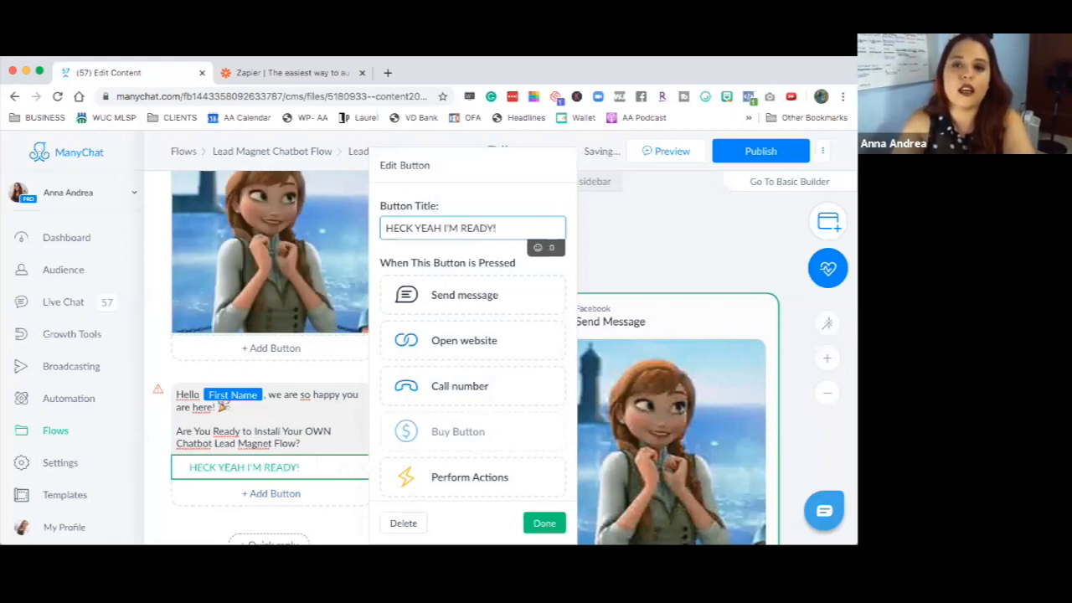
- Remove "HECK" from the button title, put a sunglasses-face emoji from JoyPixels before "YEAH I'M READY!", and finish editing the button
{"action": "left_click", "coordinate": [415, 227]}
{"action": "key", "text": "BackSpace"}
{"action": "key", "text": "BackSpace"}
{"action": "key", "text": "BackSpace"}
{"action": "key", "text": "BackSpace"}
{"action": "key", "text": "BackSpace"}
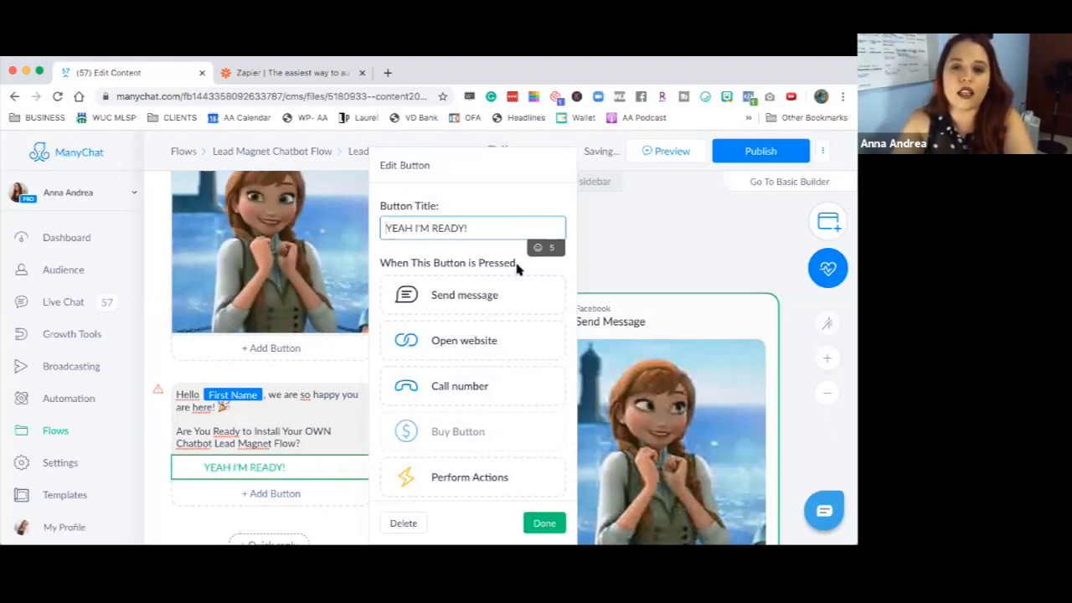
{"action": "left_click", "coordinate": [706, 98]}
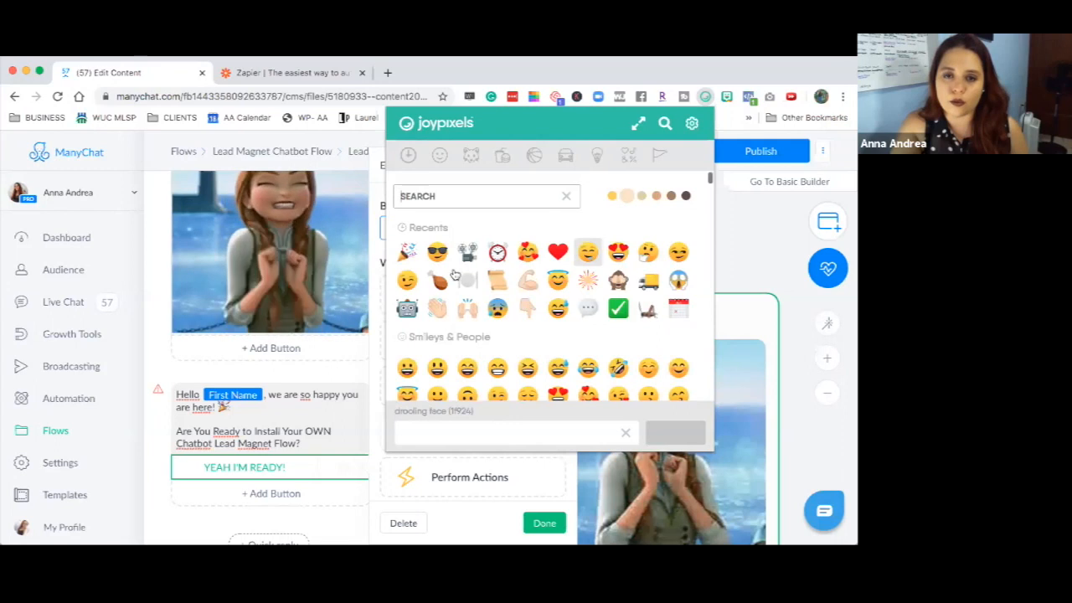
{"action": "left_click", "coordinate": [436, 251]}
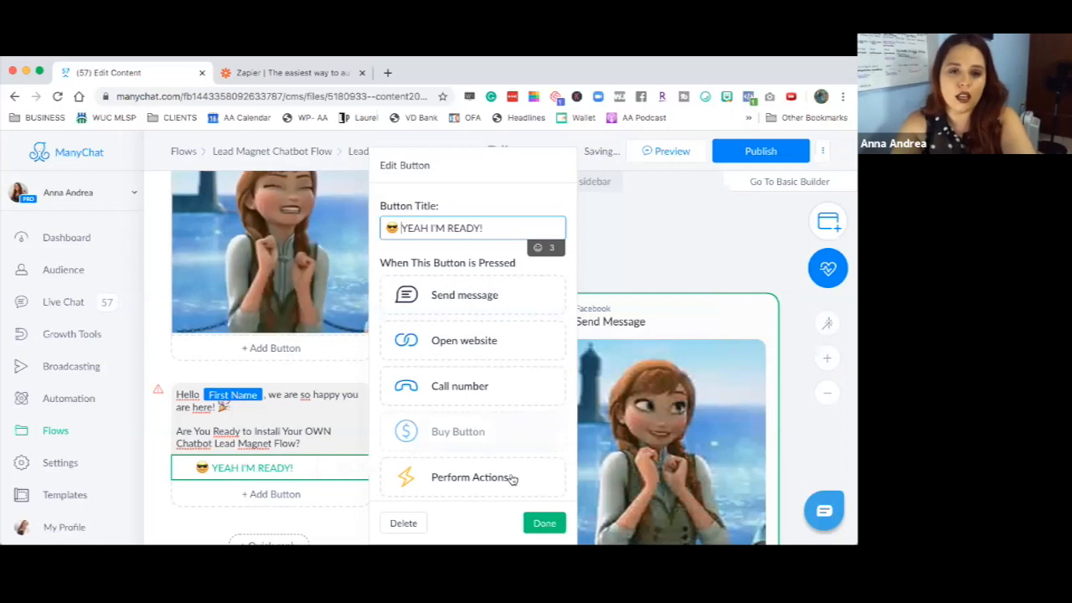
{"action": "left_click", "coordinate": [545, 523]}
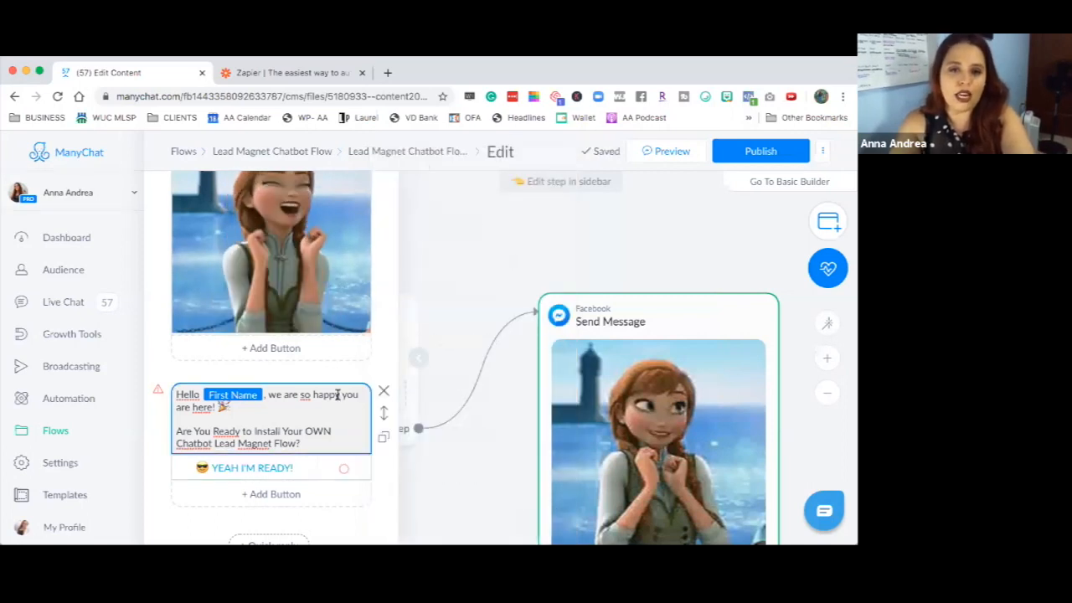
- Connect the "YEAH I'M READY!" button of the welcome message to a new Send Message step
{"action": "scroll", "coordinate": [276, 408], "scroll_direction": "down", "scroll_amount": 1}
{"action": "left_click_drag", "start_coordinate": [545, 252], "coordinate": [524, 122]}
{"action": "scroll", "coordinate": [541, 325], "scroll_direction": "down", "scroll_amount": 2}
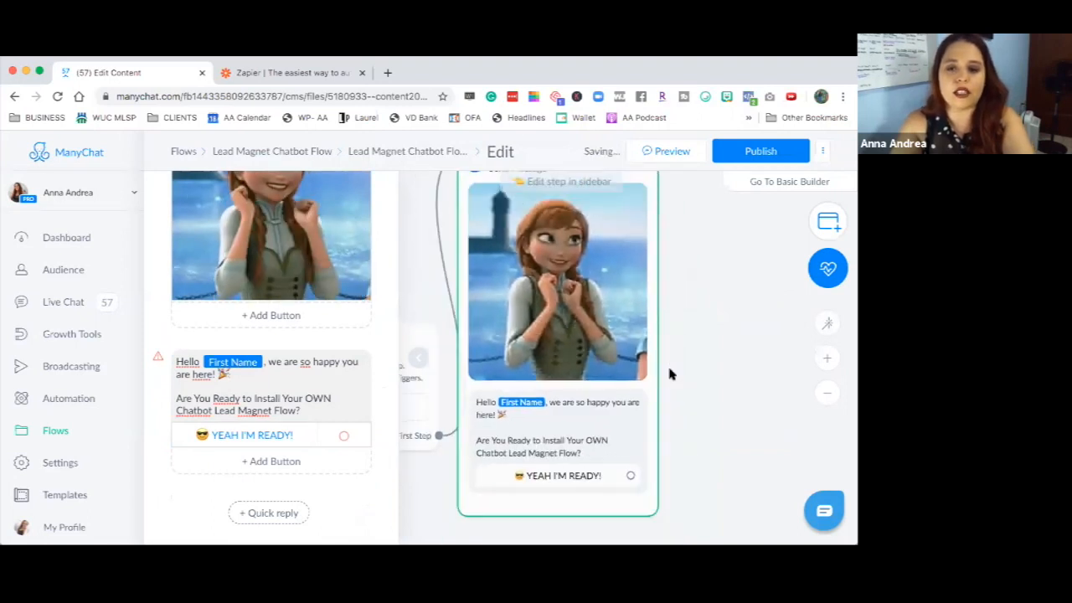
{"action": "left_click_drag", "start_coordinate": [679, 441], "coordinate": [541, 335]}
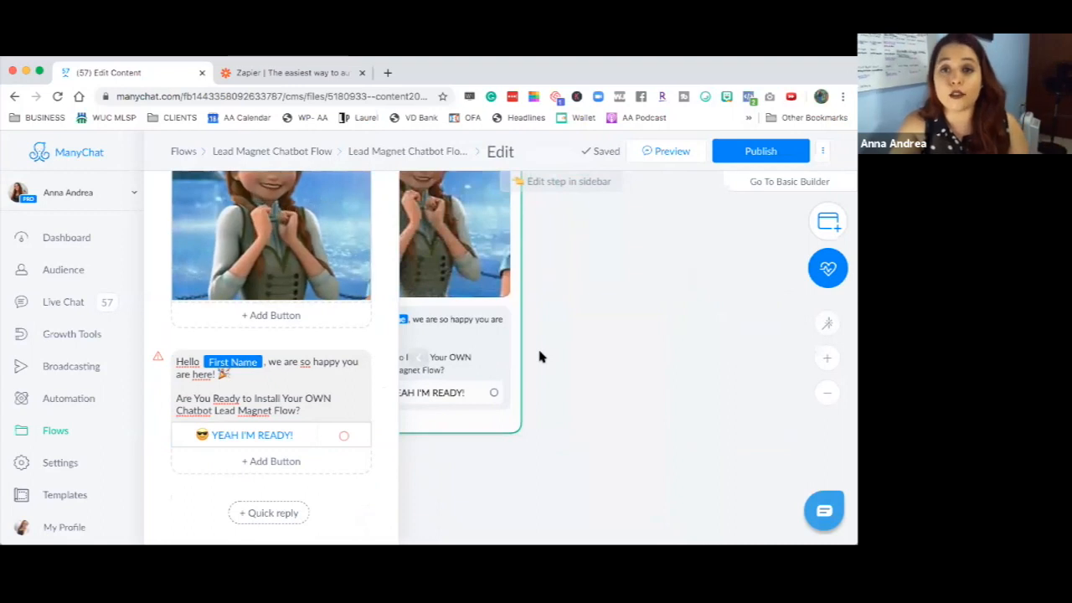
{"action": "left_click", "coordinate": [263, 435]}
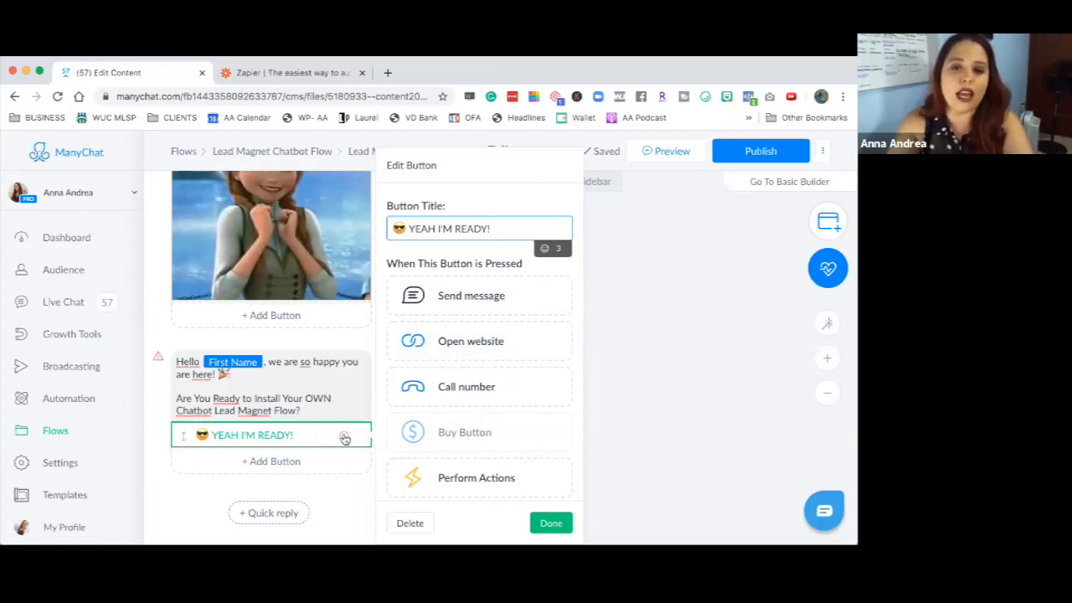
{"action": "left_click", "coordinate": [613, 328]}
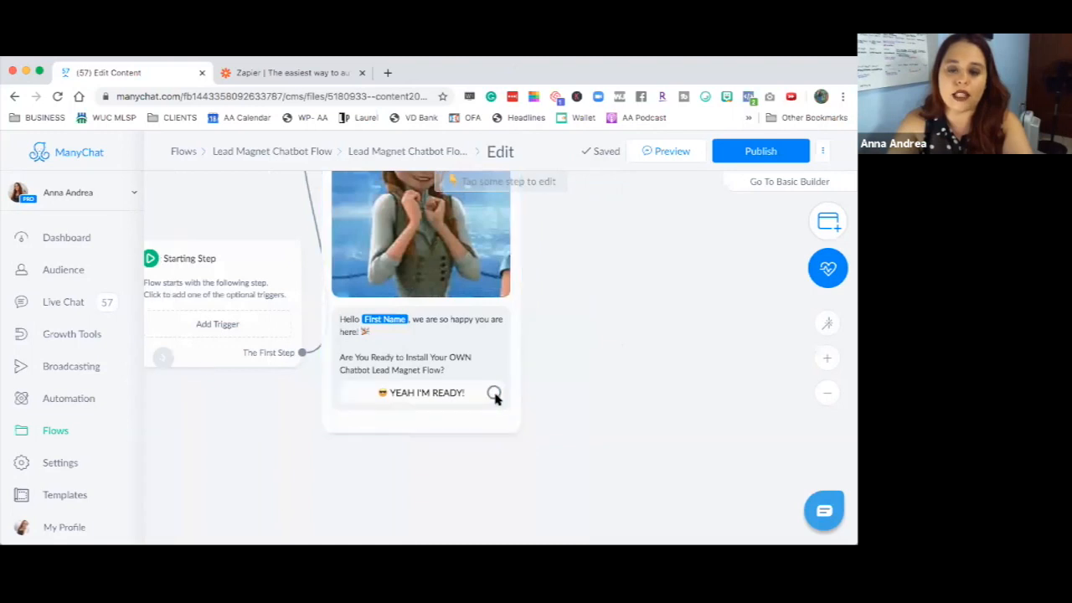
{"action": "left_click_drag", "start_coordinate": [493, 392], "coordinate": [567, 241]}
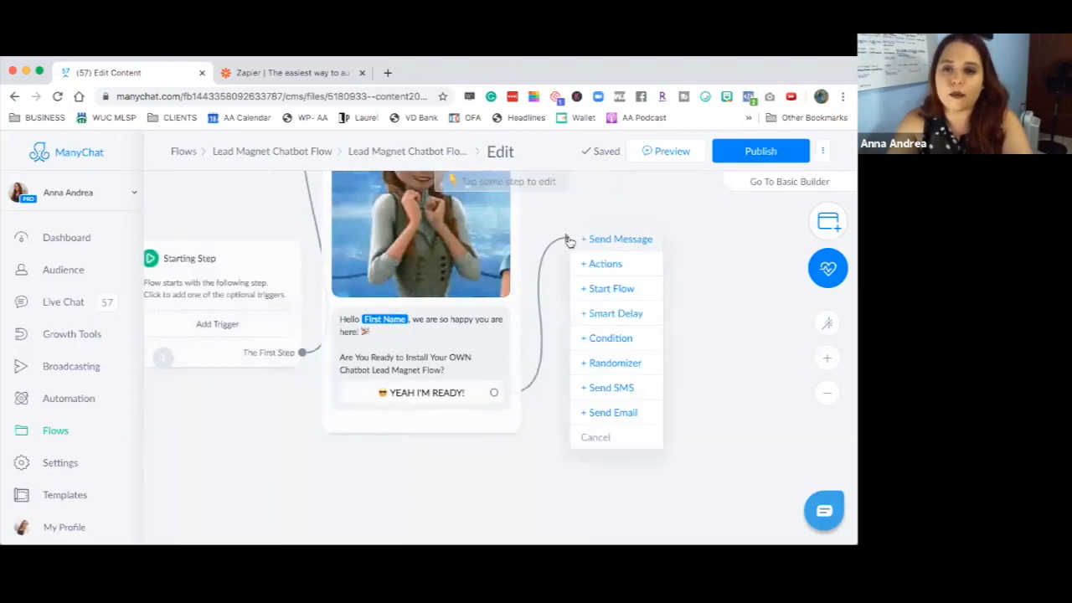
{"action": "left_click", "coordinate": [619, 240]}
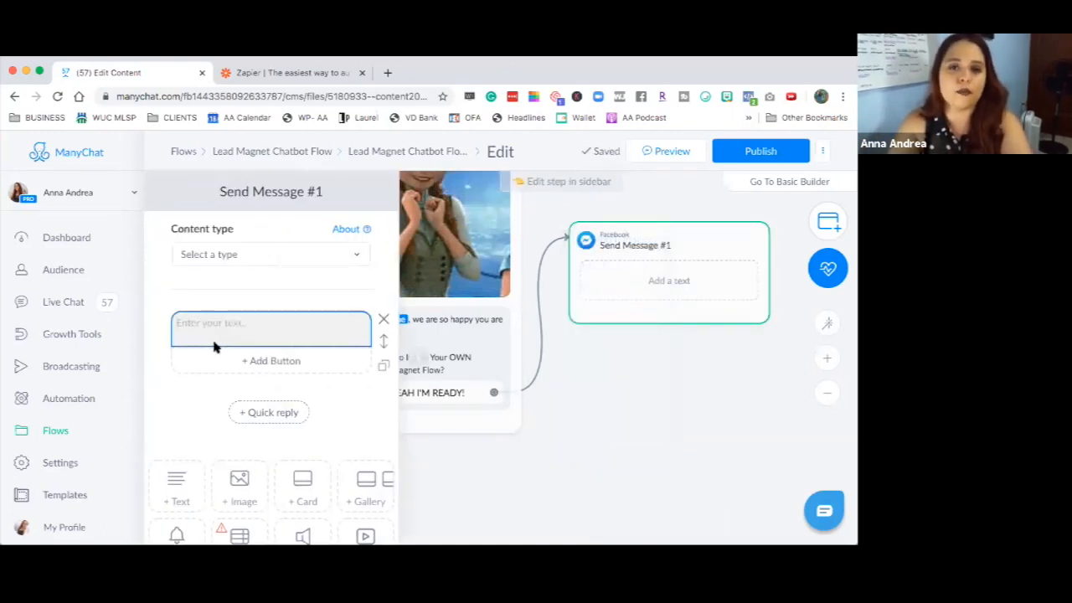
- Write "Awesome! I knew you were an action taker" in the new message's text block, followed by a winking-face emoji from JoyPixels
{"action": "left_click", "coordinate": [249, 330]}
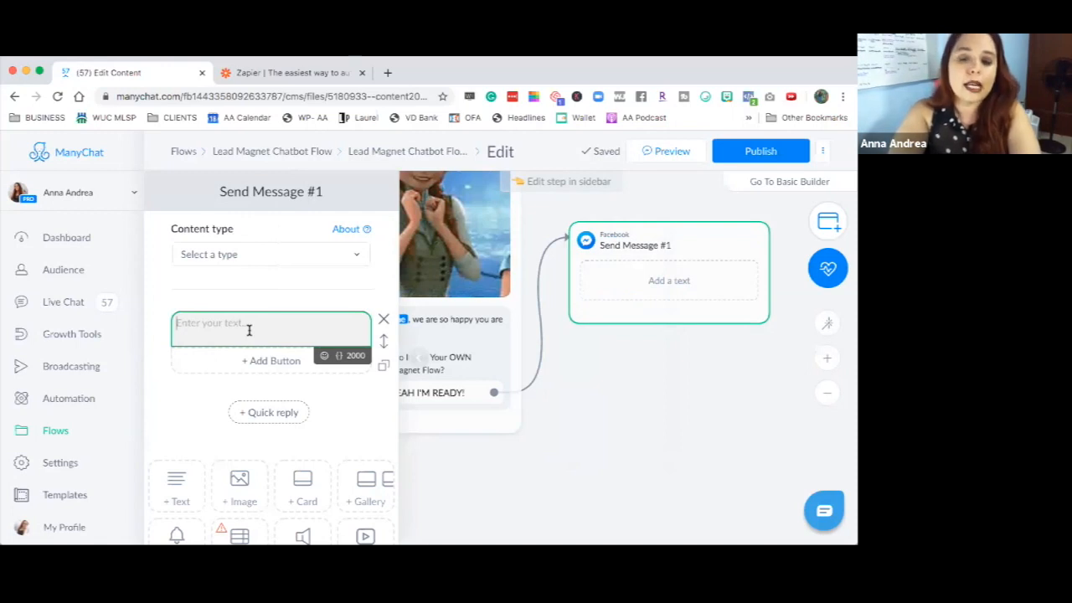
{"action": "type", "text": "Awesome! I k"}
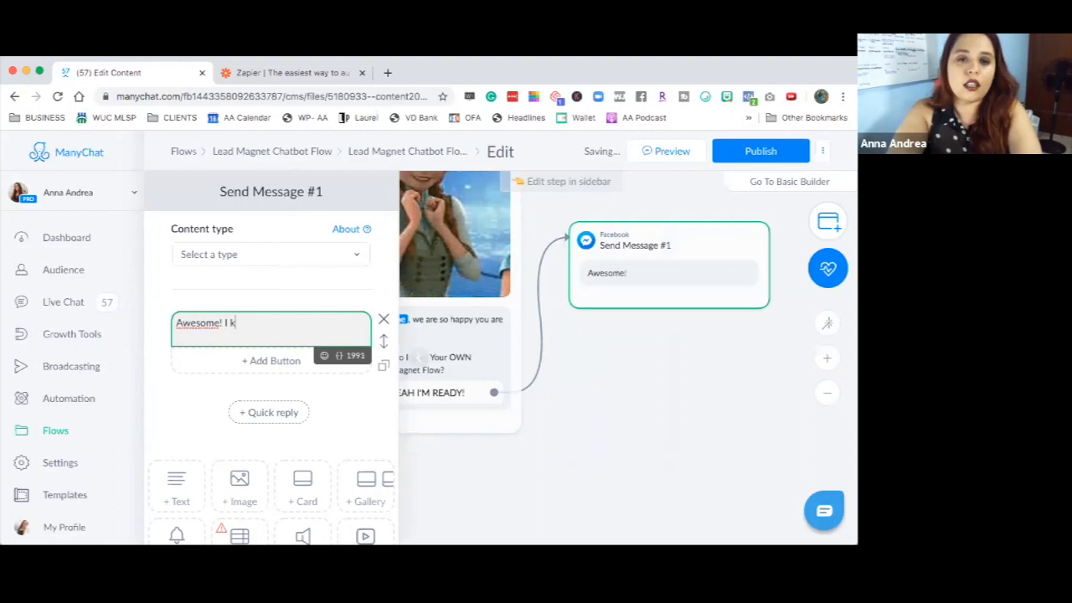
{"action": "type", "text": "new you were an"}
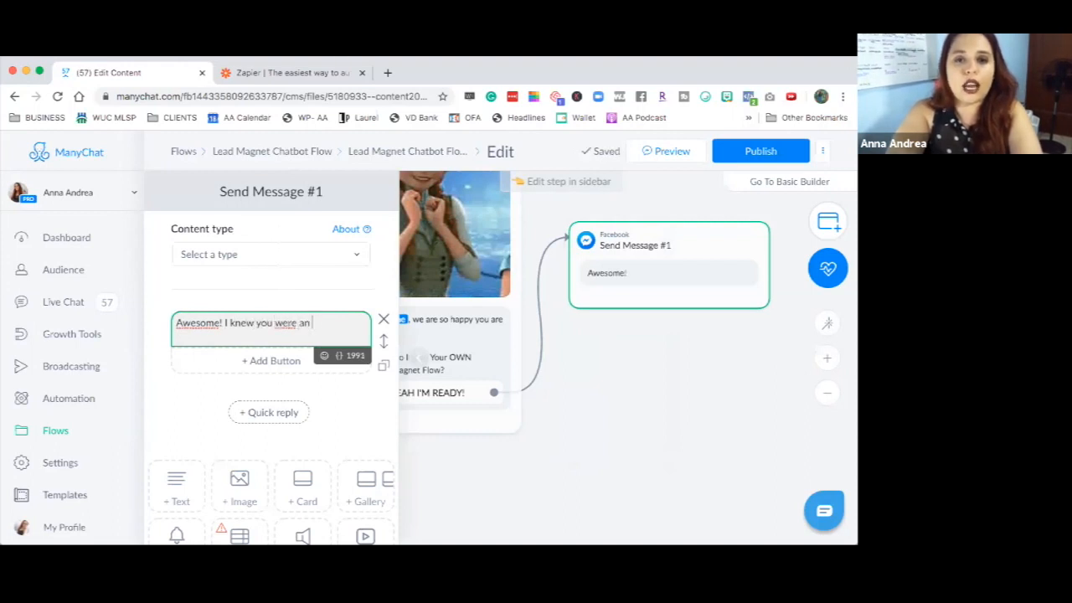
{"action": "type", "text": " action taker"}
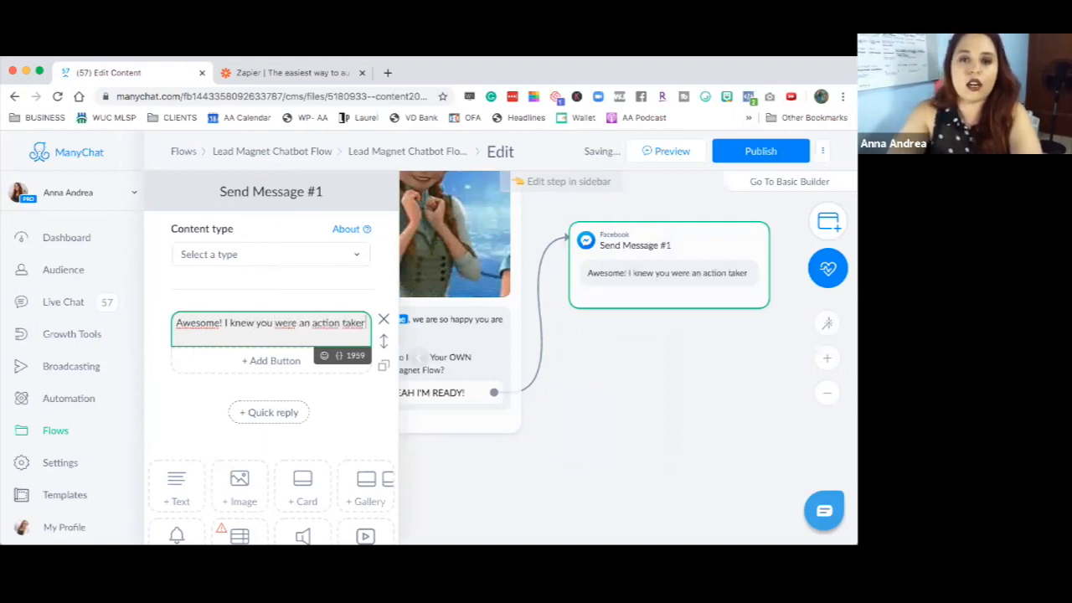
{"action": "left_click", "coordinate": [708, 98]}
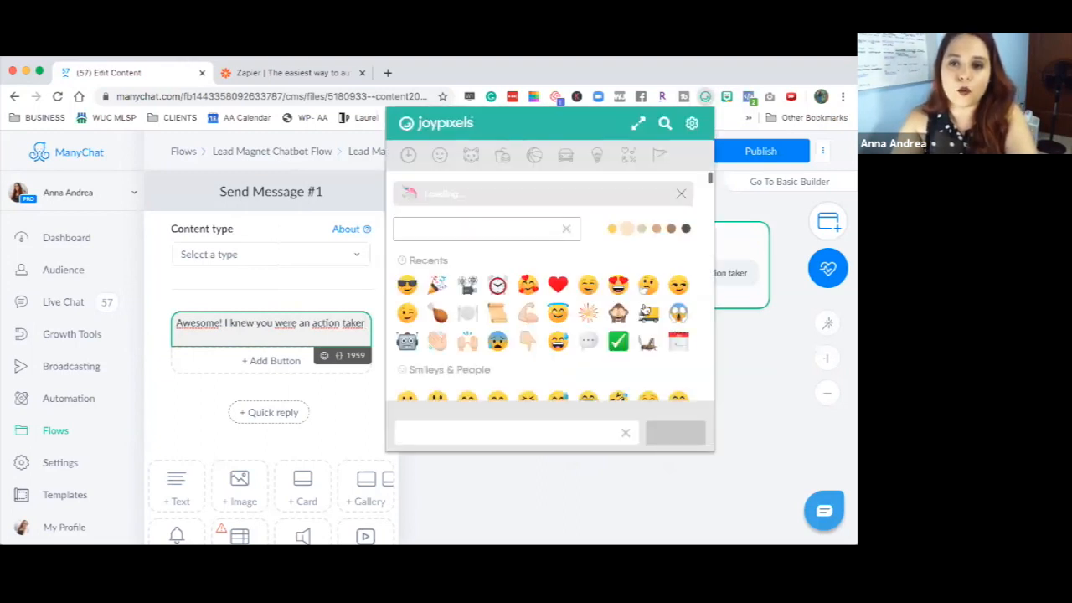
{"action": "left_click", "coordinate": [410, 282]}
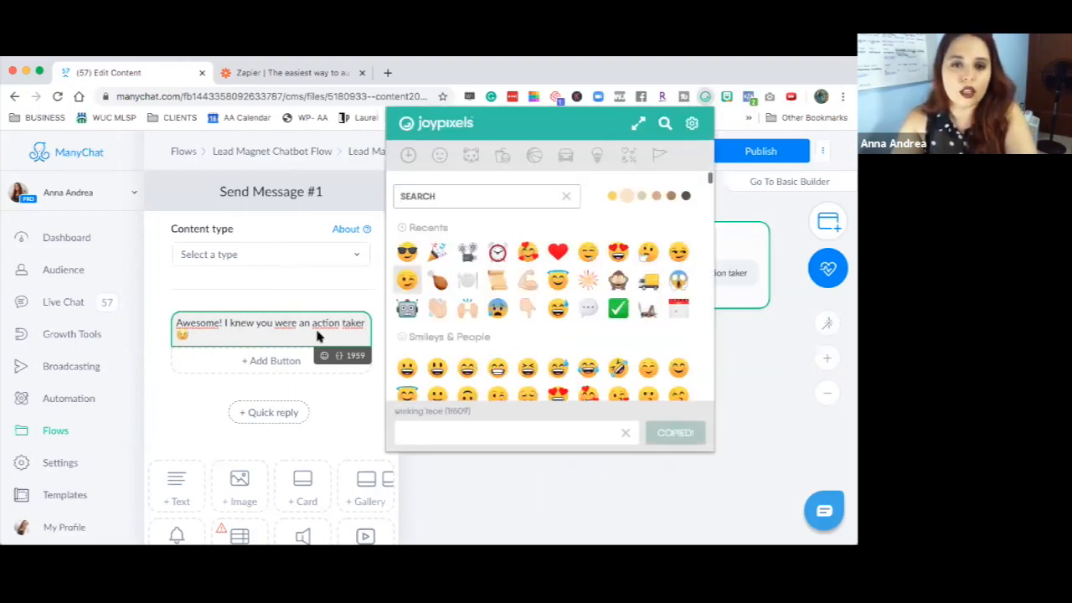
{"action": "left_click", "coordinate": [306, 335]}
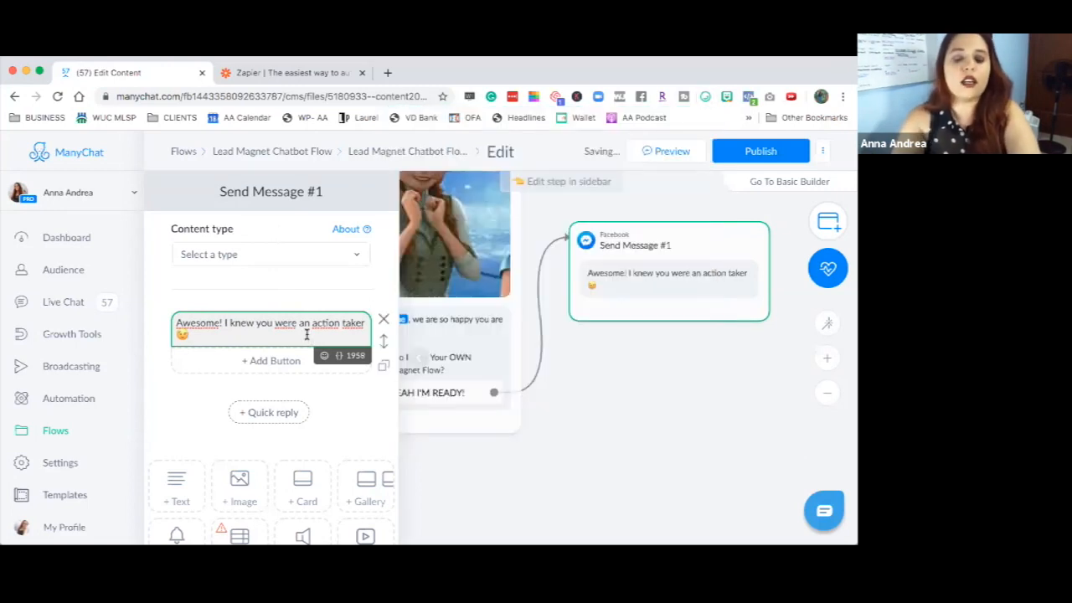
- Continue the text after the emoji with ", to get the full training you need to subscribe to the list by giving us your email address."
{"action": "type", "text": "."}
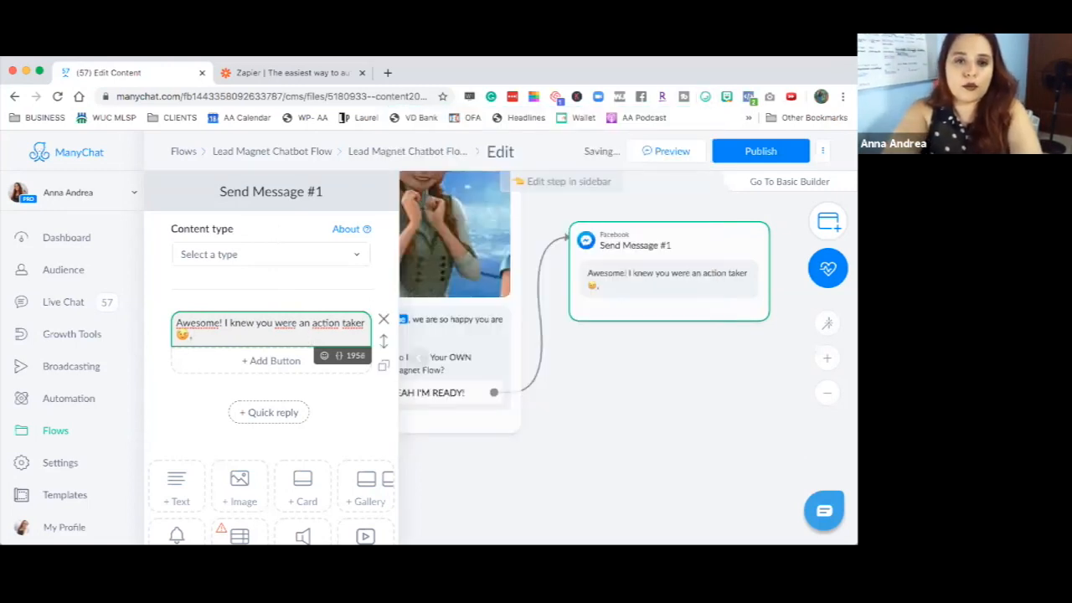
{"action": "type", "text": " to g"}
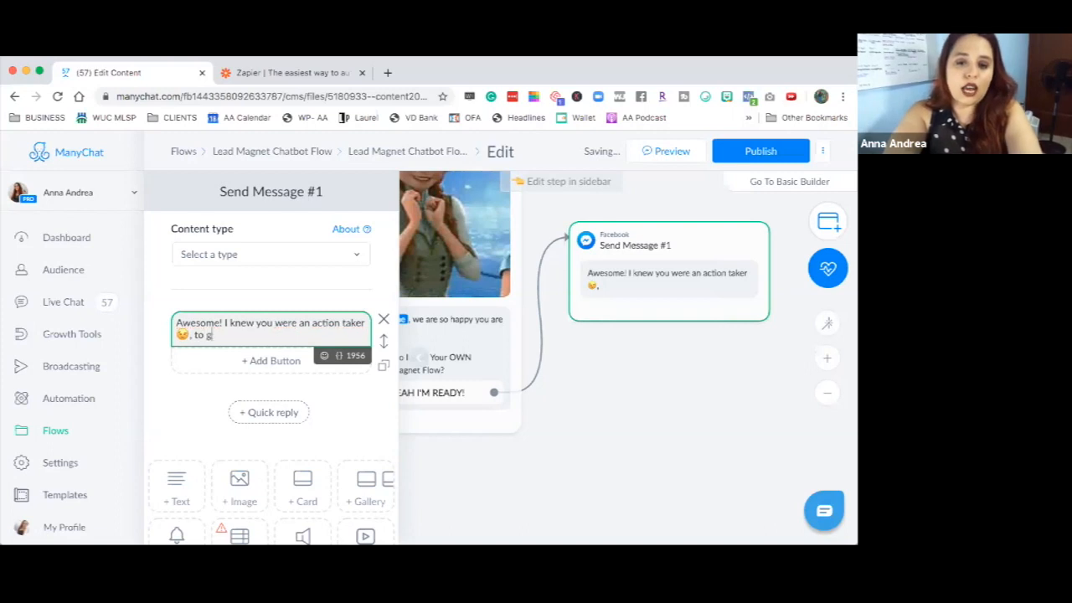
{"action": "type", "text": "et the full training"}
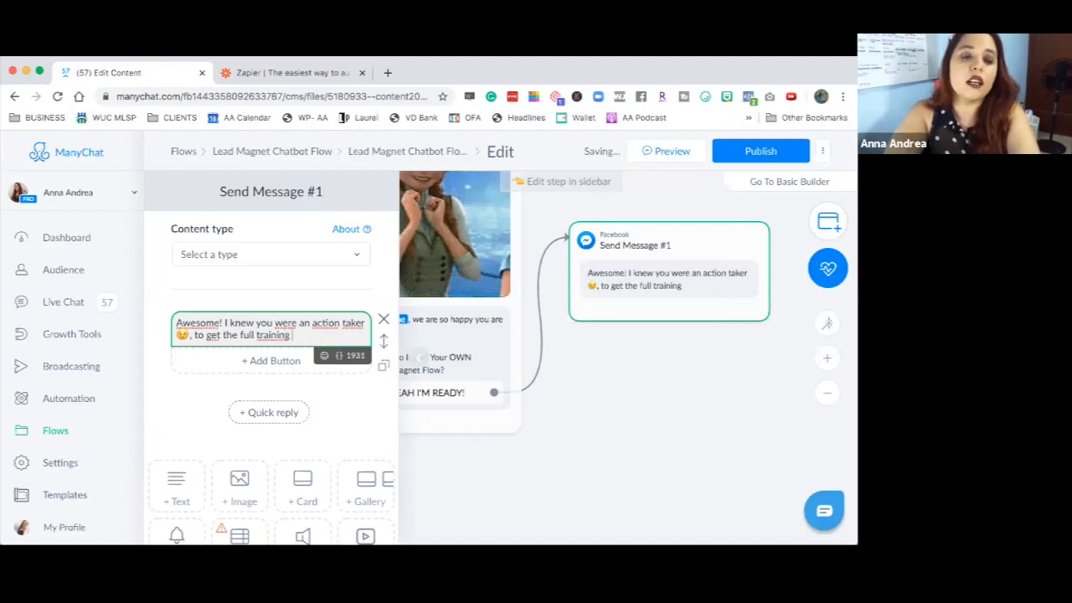
{"action": "type", "text": " you"}
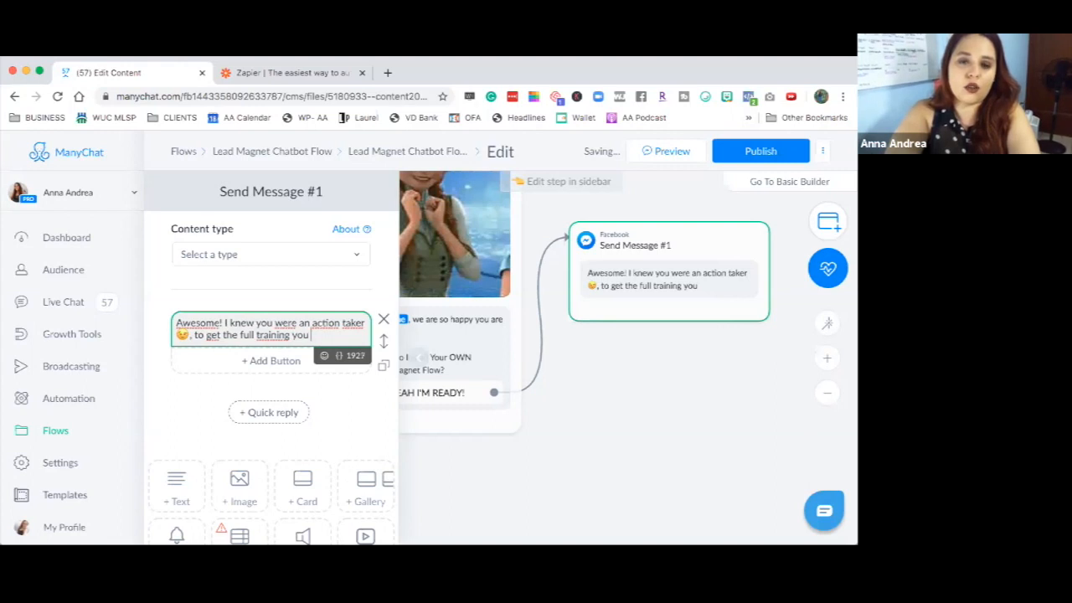
{"action": "type", "text": " need"}
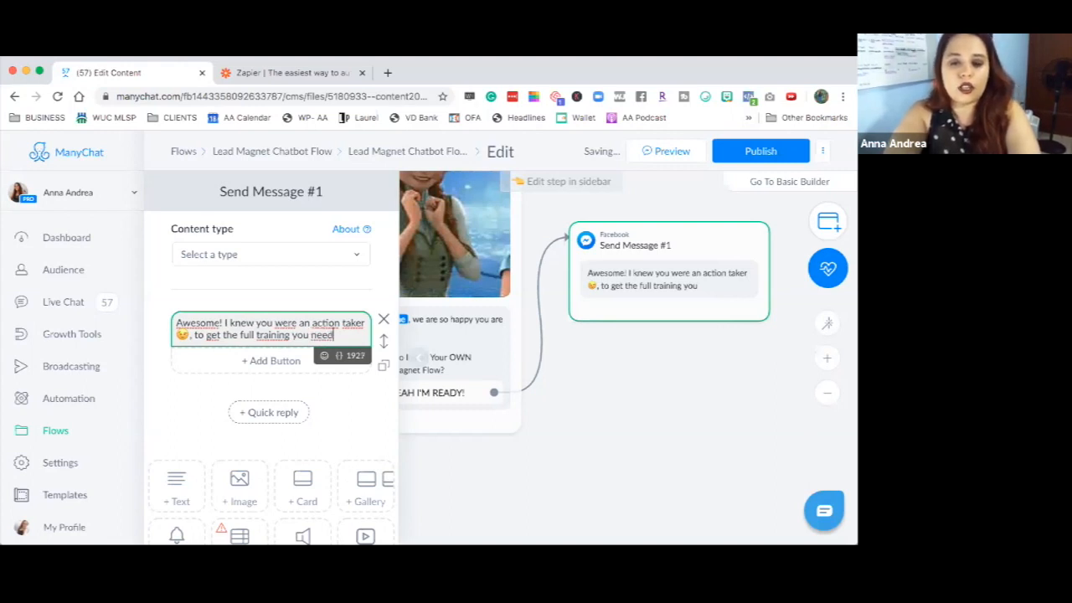
{"action": "type", "text": " to subscribe to the "}
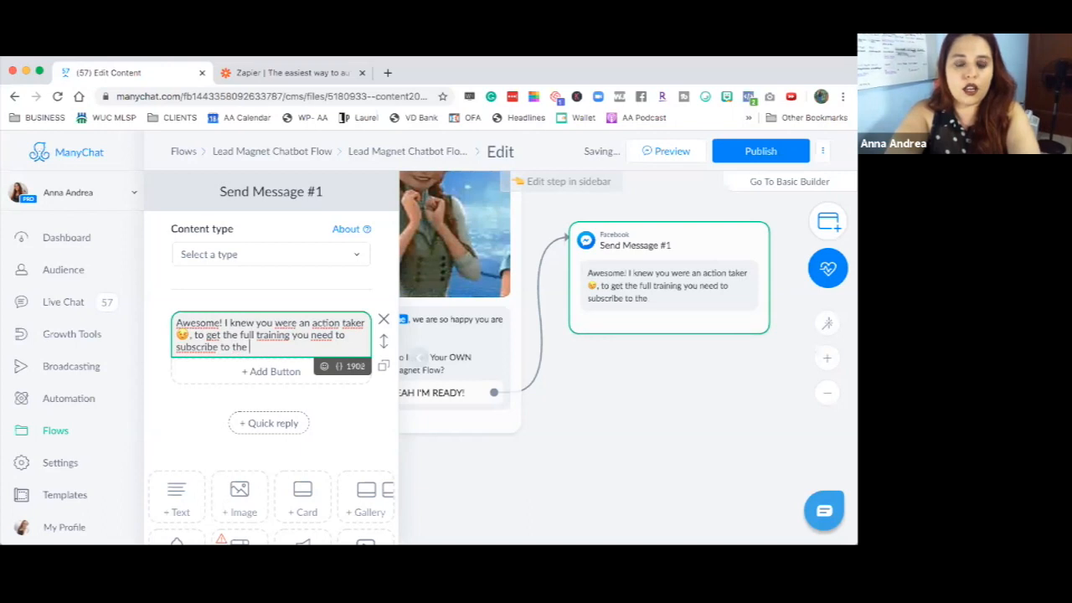
{"action": "type", "text": "list with"}
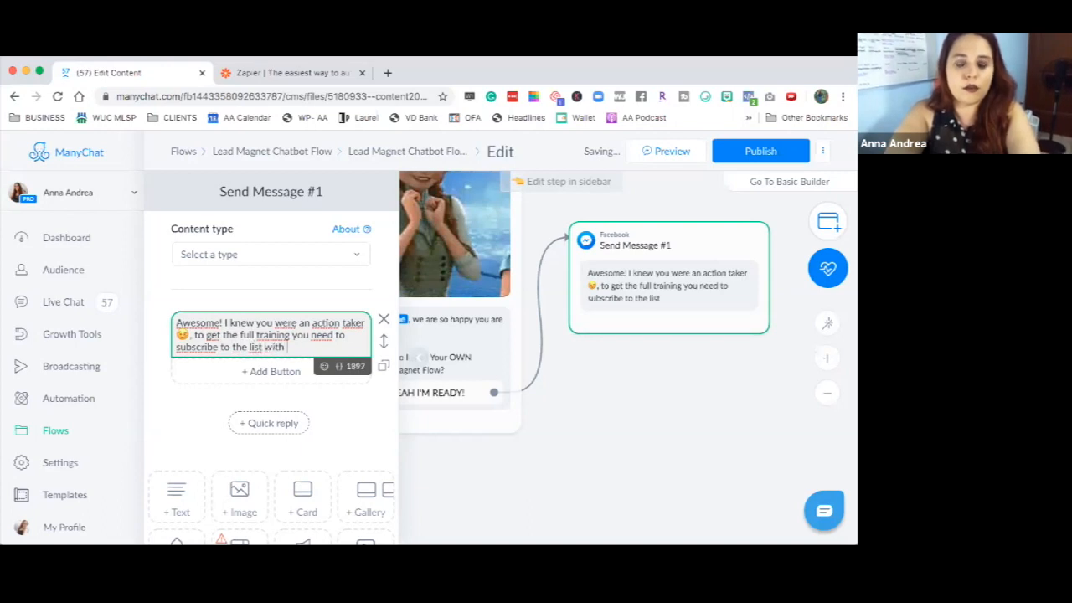
{"action": "type", "text": "b"}
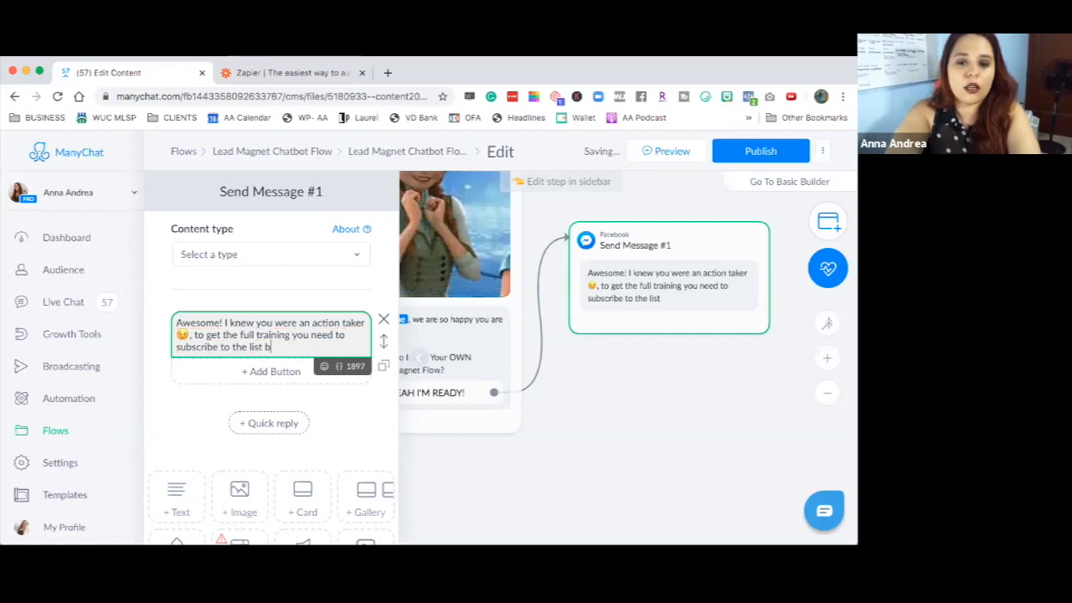
{"action": "type", "text": "y giving us y"}
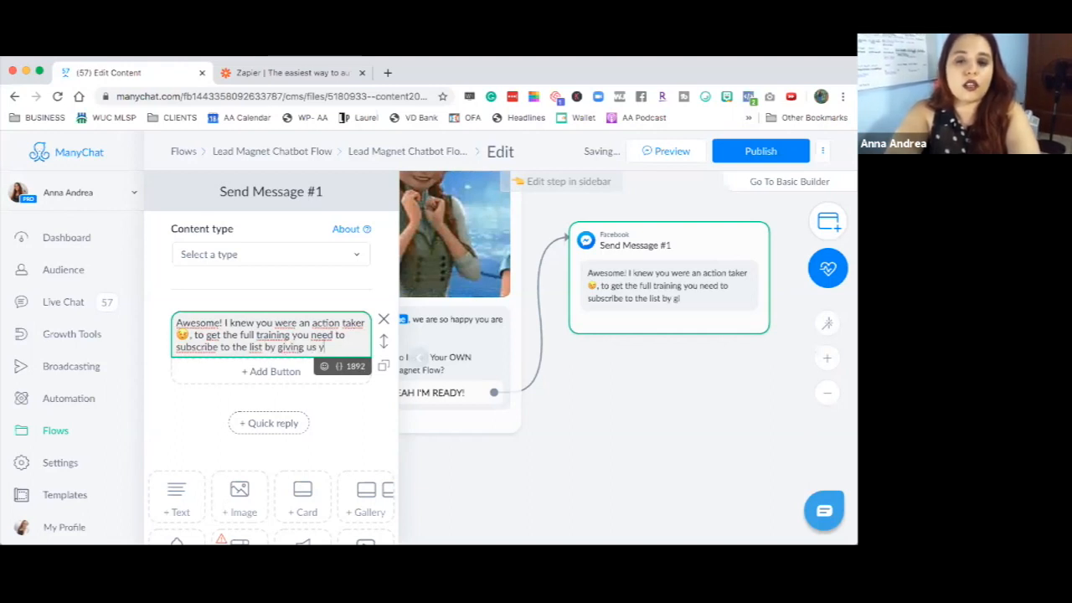
{"action": "type", "text": "our email address."}
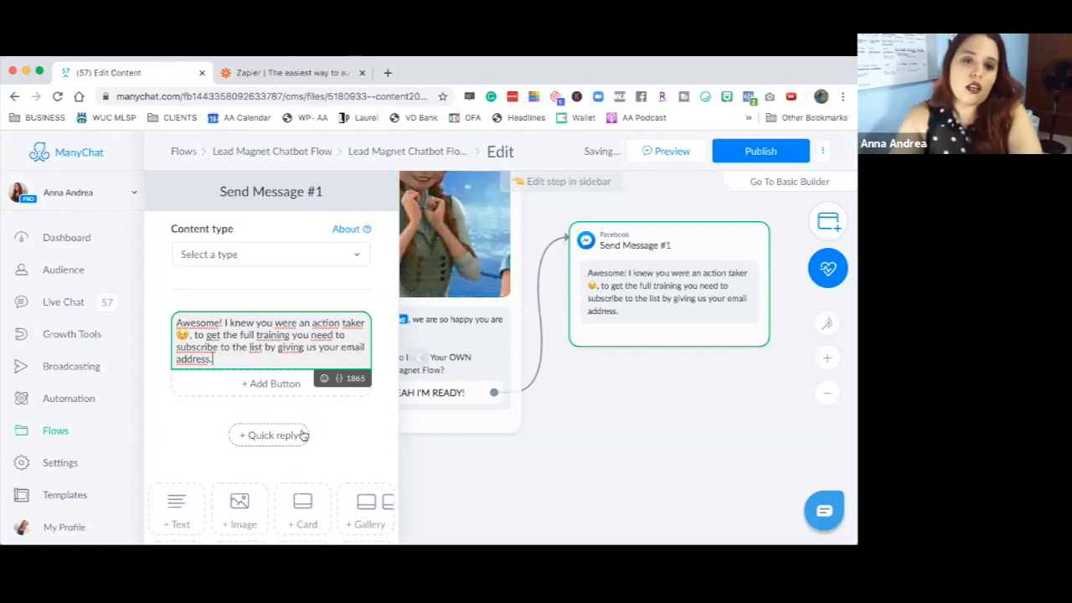
- Add a typing delay below the message text and set its delay time to 5 seconds
{"action": "scroll", "coordinate": [276, 433], "scroll_direction": "down", "scroll_amount": 1}
{"action": "scroll", "coordinate": [315, 498], "scroll_direction": "down", "scroll_amount": 1}
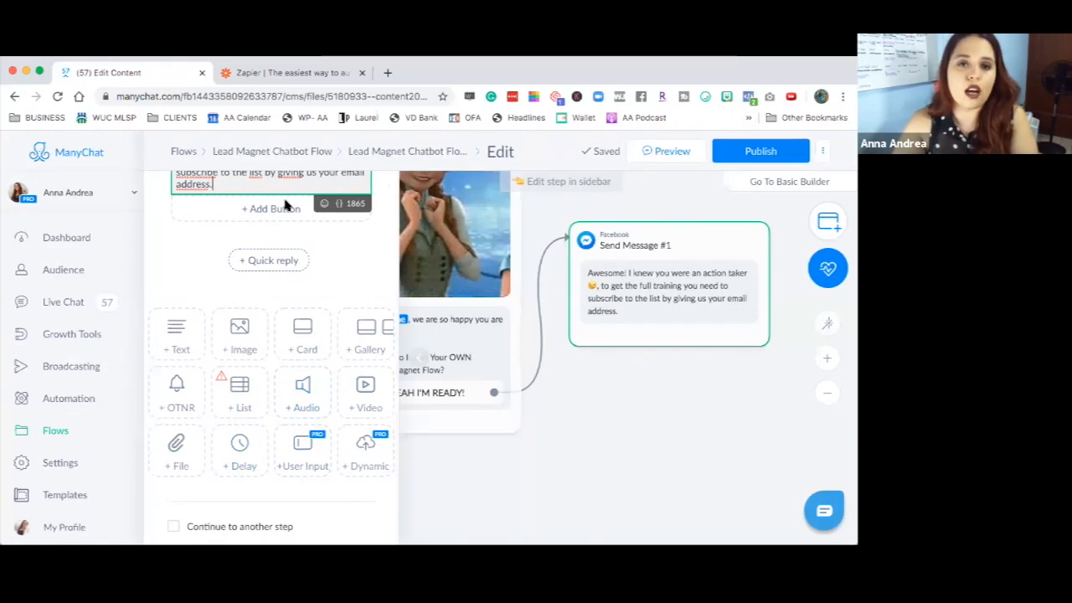
{"action": "left_click", "coordinate": [239, 452]}
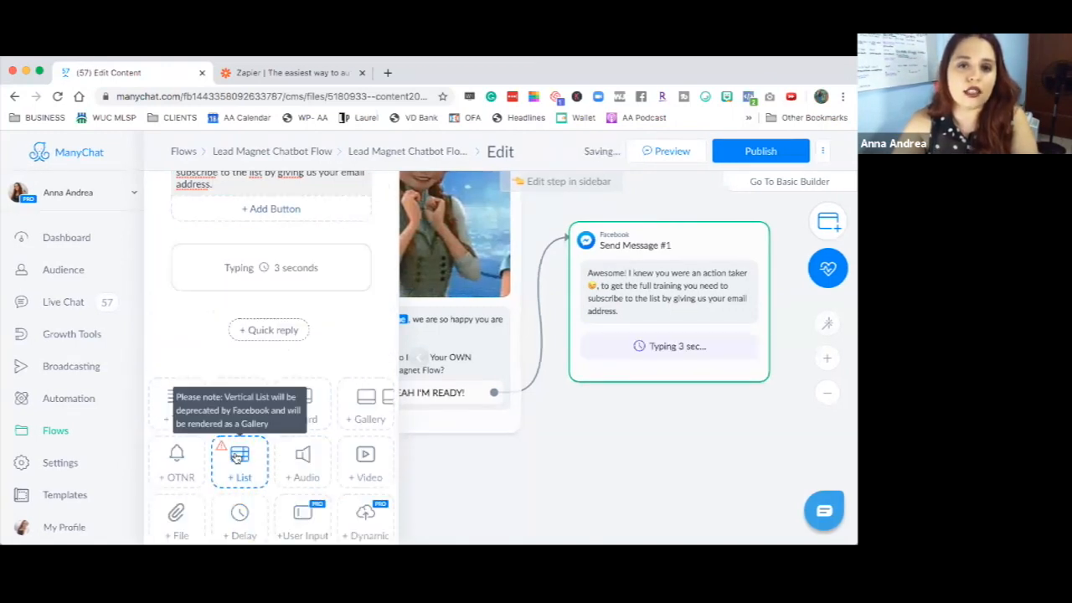
{"action": "left_click", "coordinate": [276, 280]}
{"action": "type", "text": "5"}
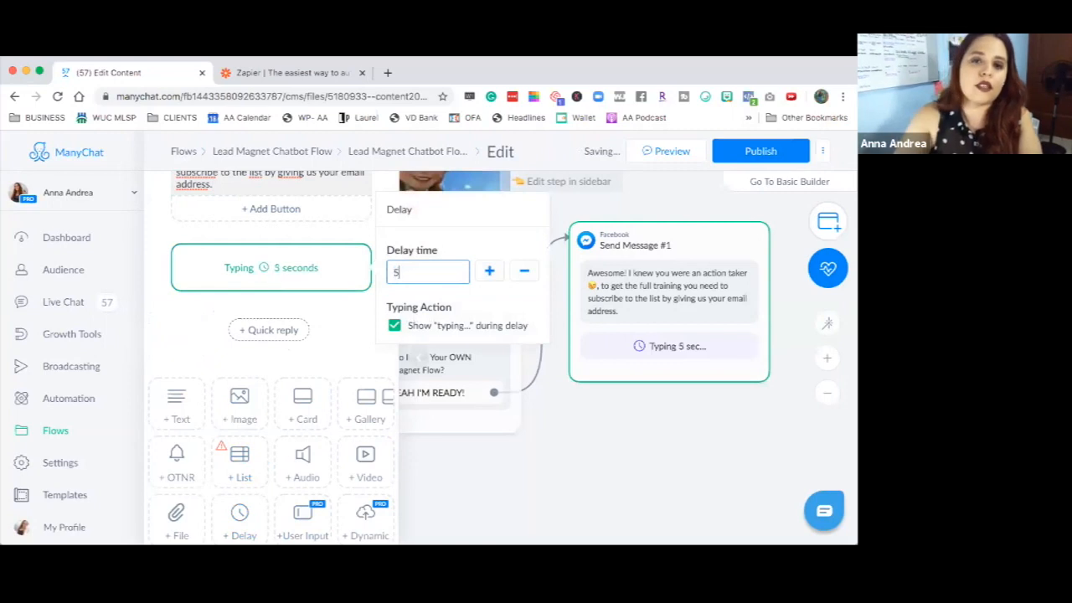
{"action": "left_click", "coordinate": [200, 332]}
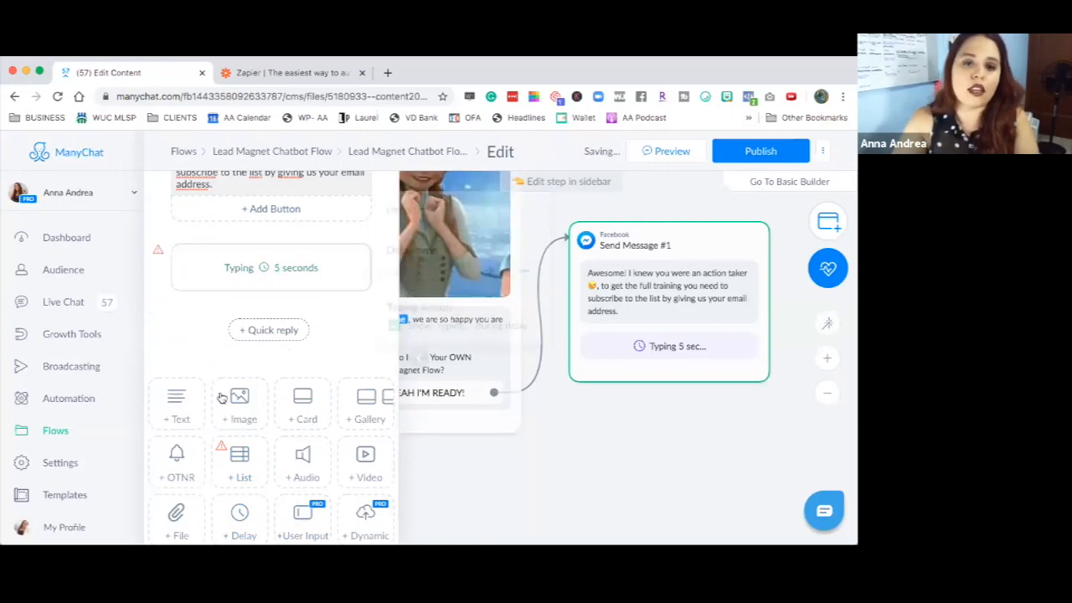
- Add a User Input block below the typing delay with the question "Please tap your email, or type the best email where to send you this info."
{"action": "left_click", "coordinate": [295, 519]}
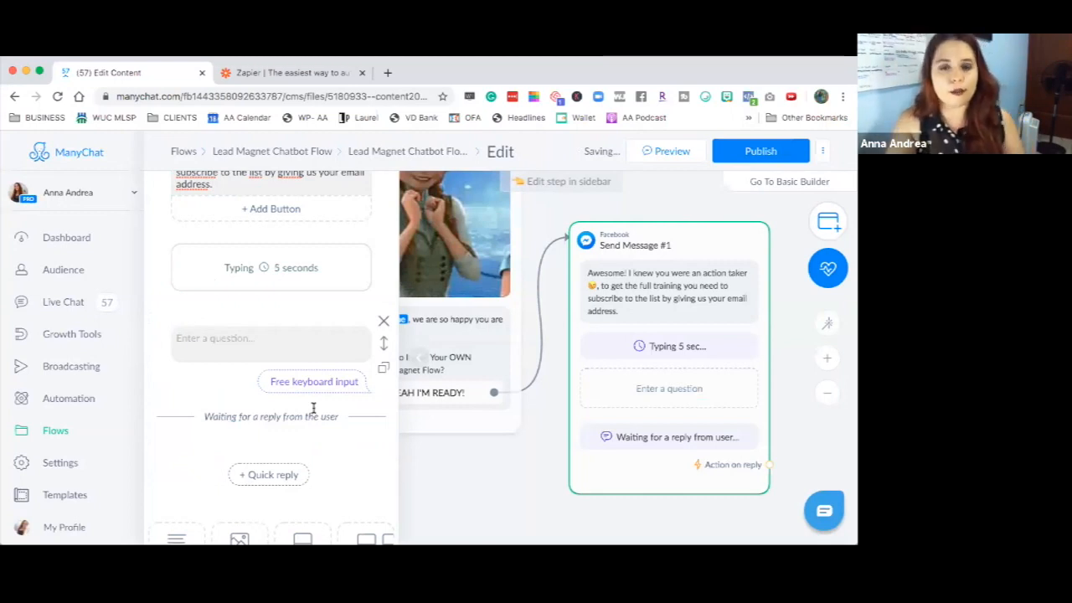
{"action": "left_click", "coordinate": [258, 338]}
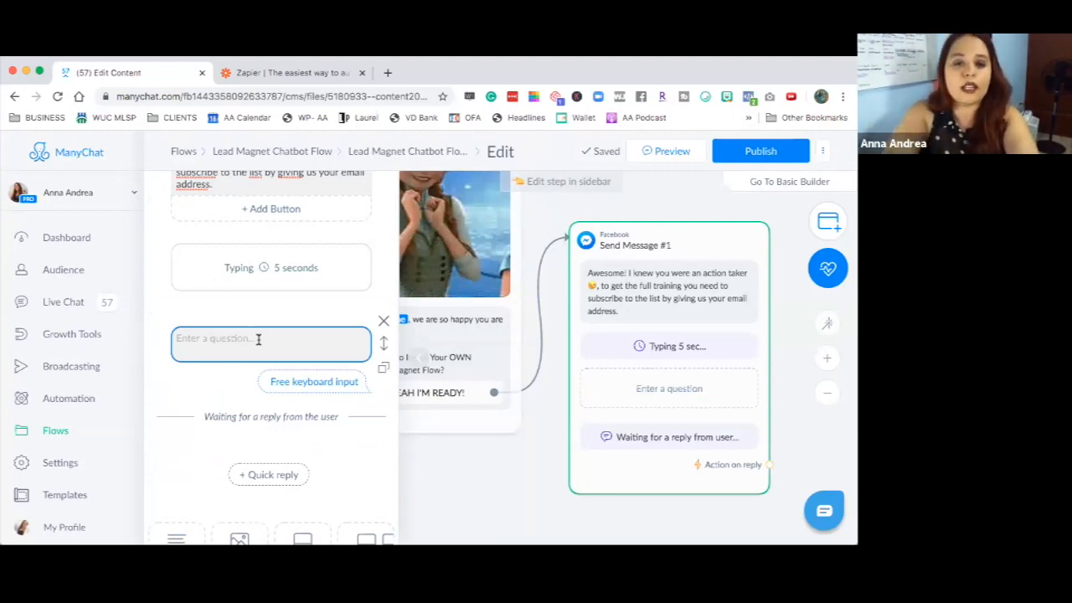
{"action": "left_click", "coordinate": [258, 339]}
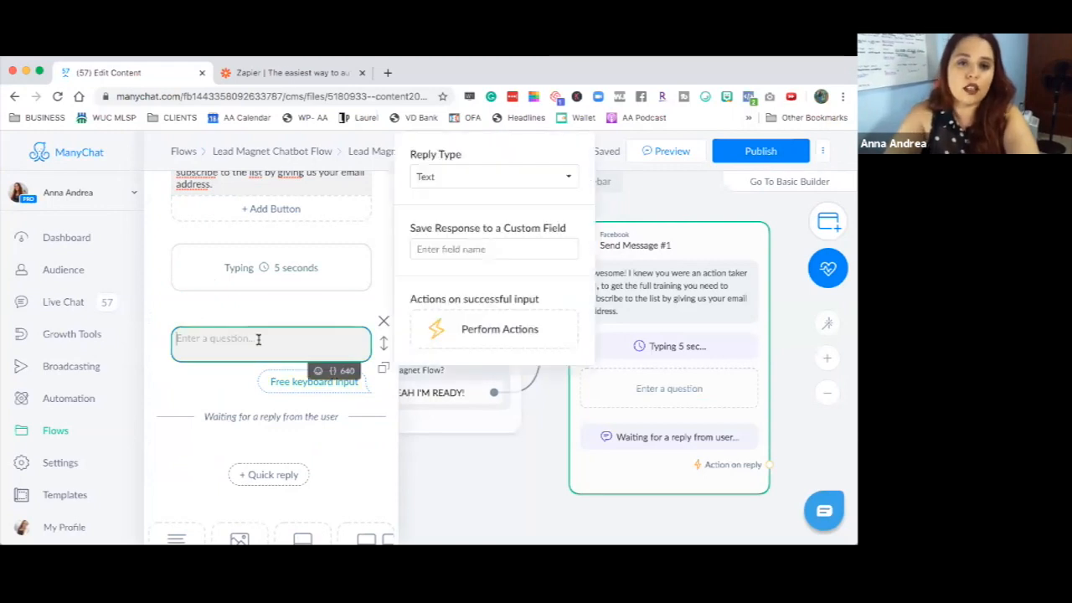
{"action": "type", "text": "Please tap"}
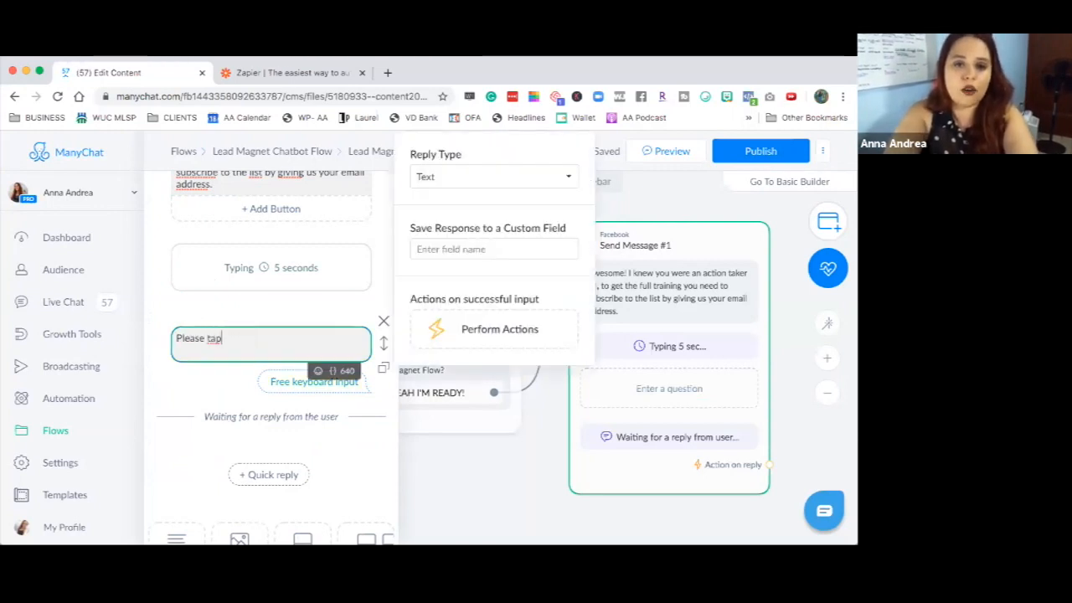
{"action": "type", "text": " your ema"}
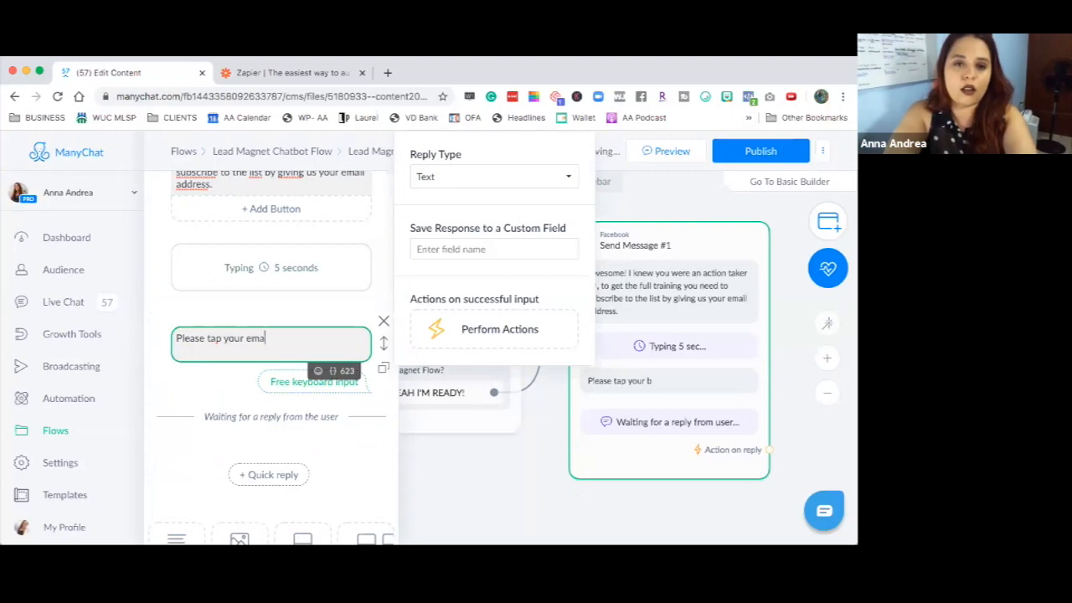
{"action": "type", "text": "il, or type"}
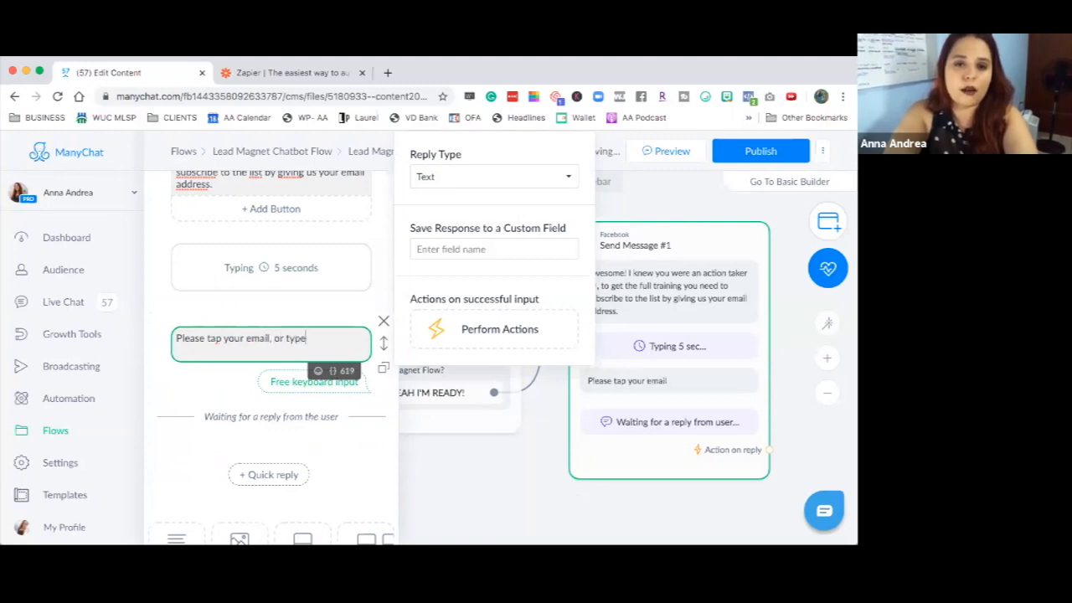
{"action": "type", "text": " the best email "}
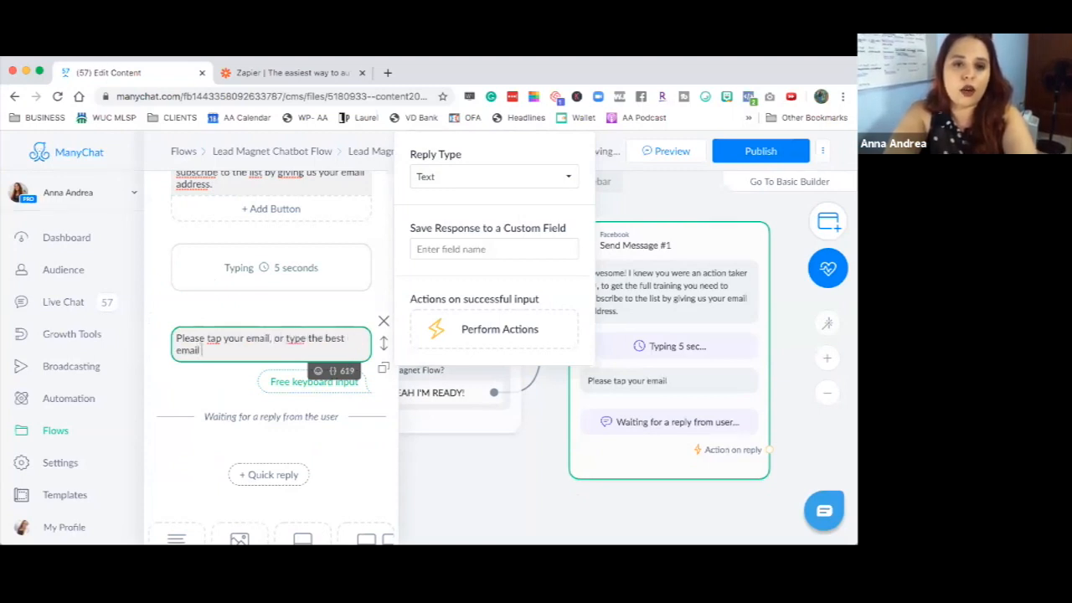
{"action": "type", "text": "where to send "}
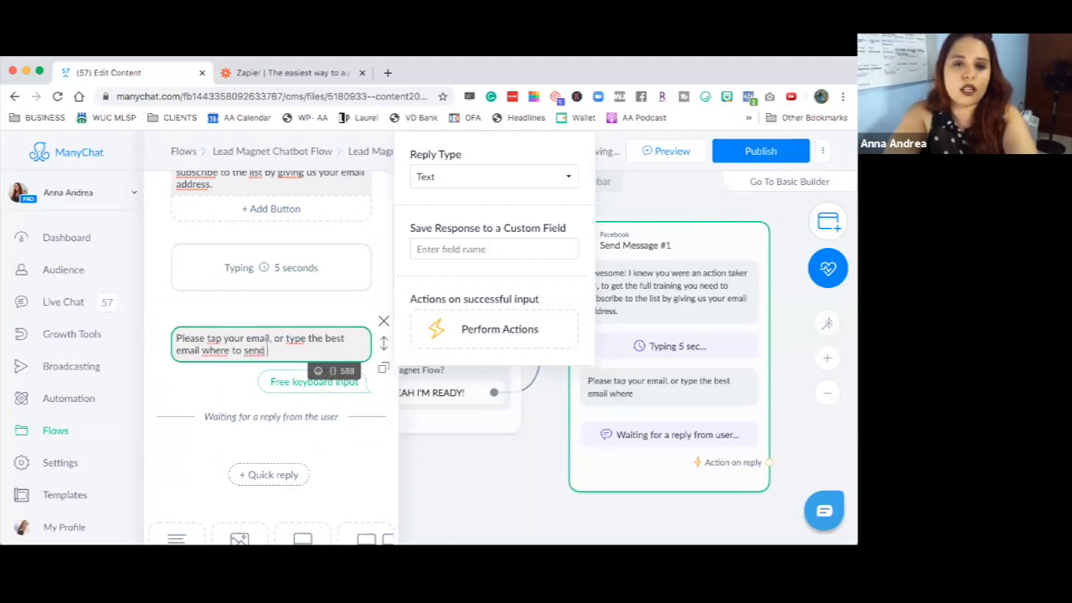
{"action": "type", "text": "you this info."}
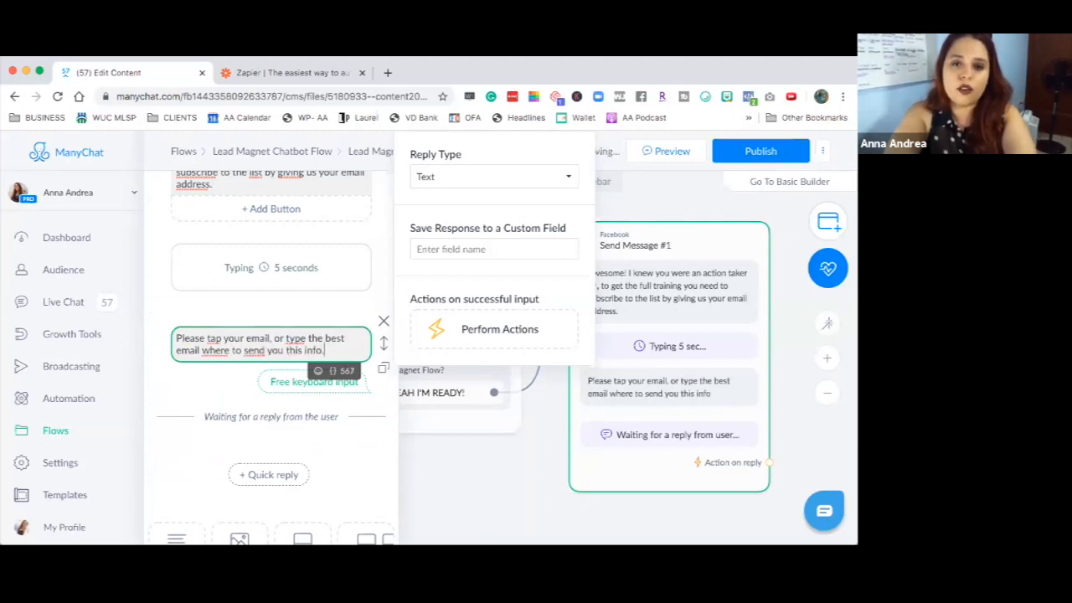
- Append two light-skin-tone backhand pointing-down emojis from JoyPixels to the end of the question
{"action": "left_click", "coordinate": [703, 98]}
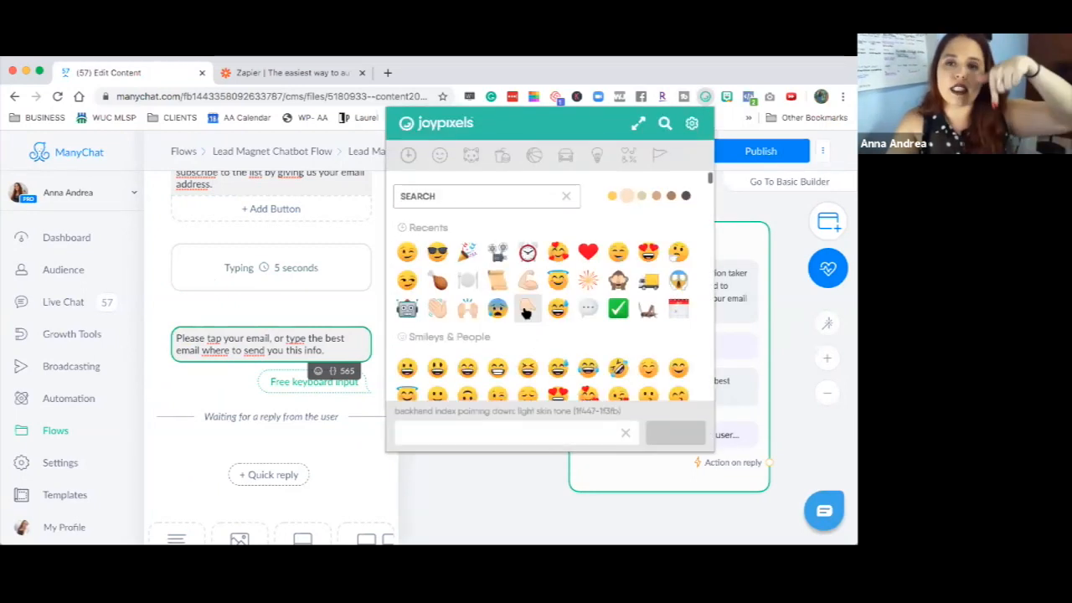
{"action": "double_click", "coordinate": [526, 310]}
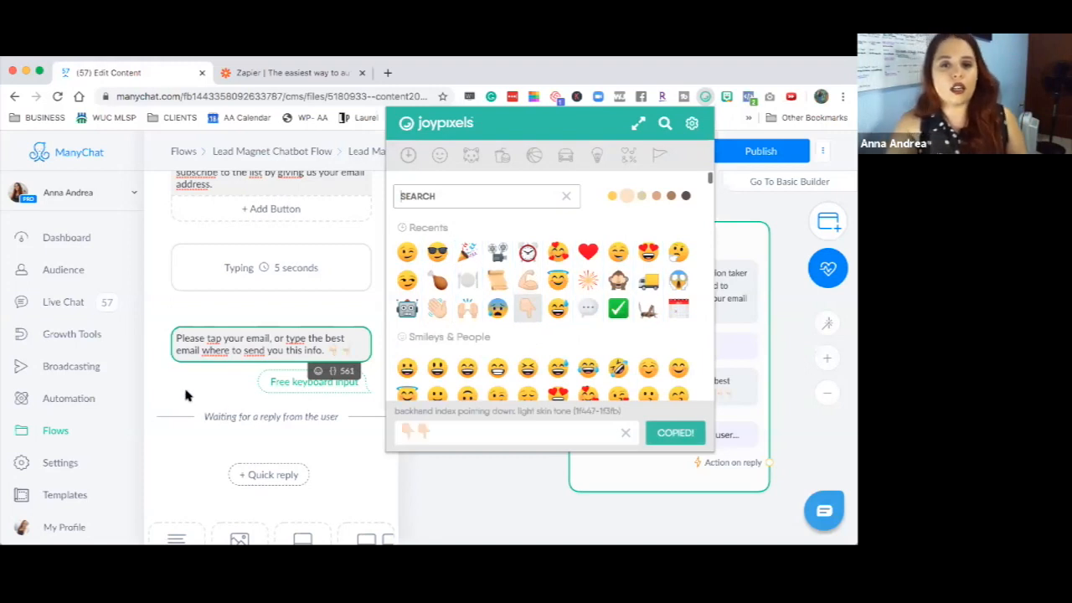
{"action": "left_click", "coordinate": [162, 378]}
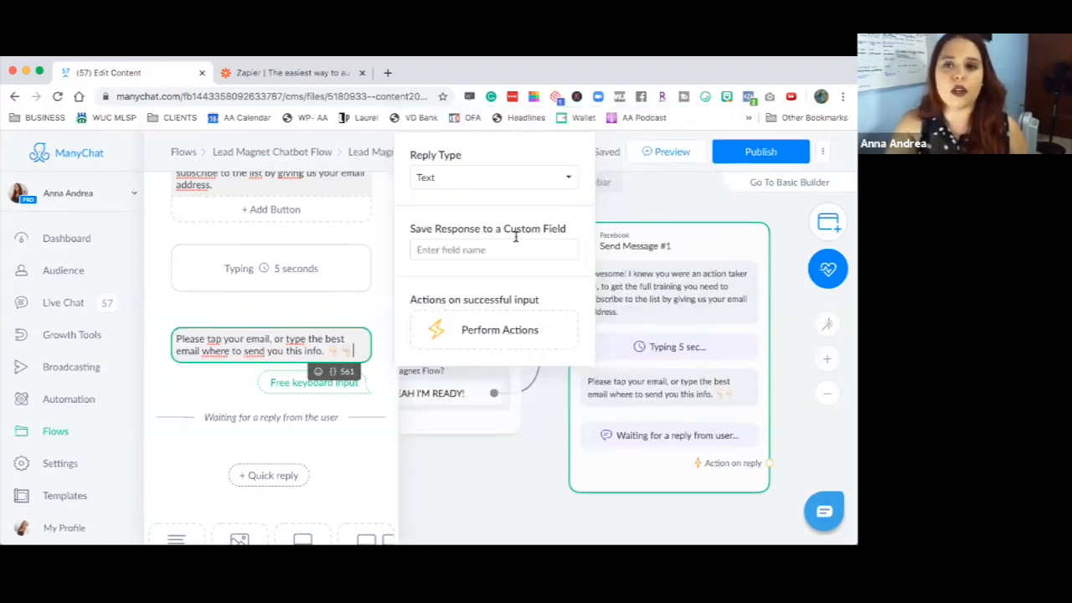
- Set the question's reply type to Email and enable saving the email to the system field
{"action": "left_click", "coordinate": [478, 172]}
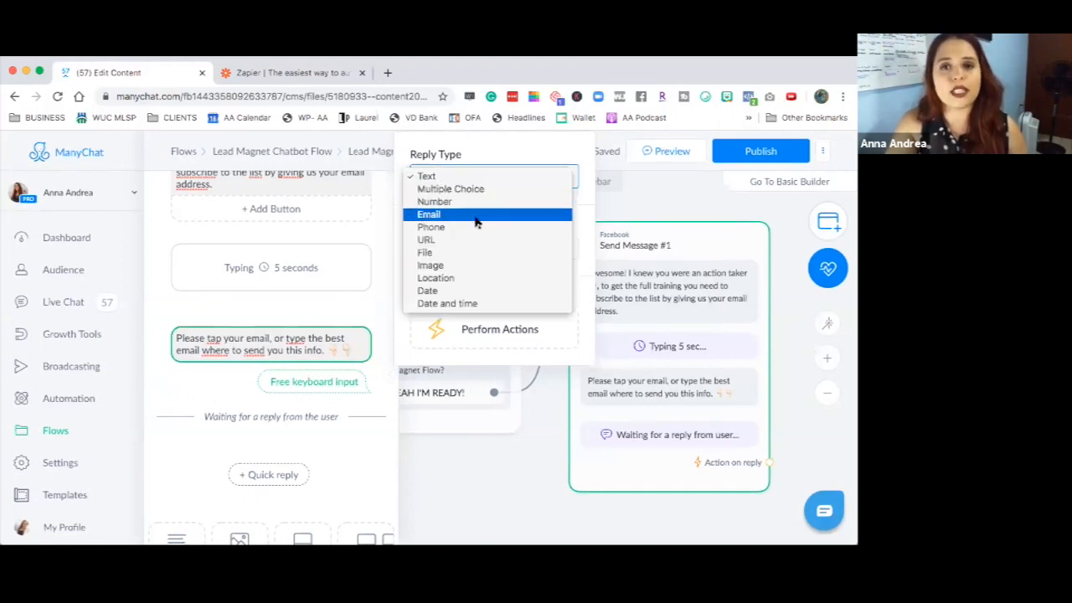
{"action": "left_click", "coordinate": [475, 217]}
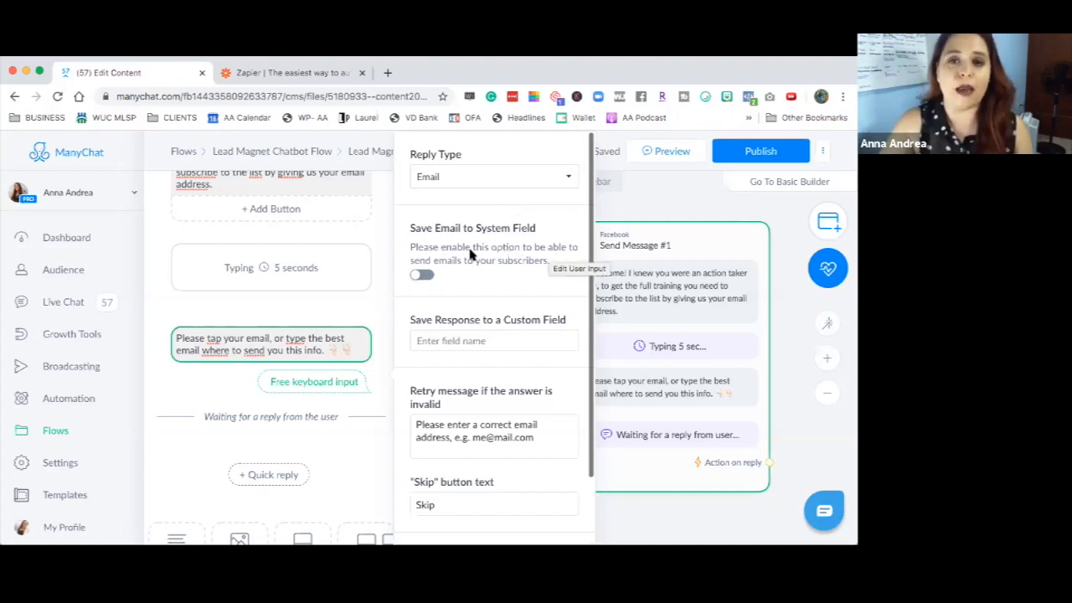
{"action": "left_click", "coordinate": [424, 275]}
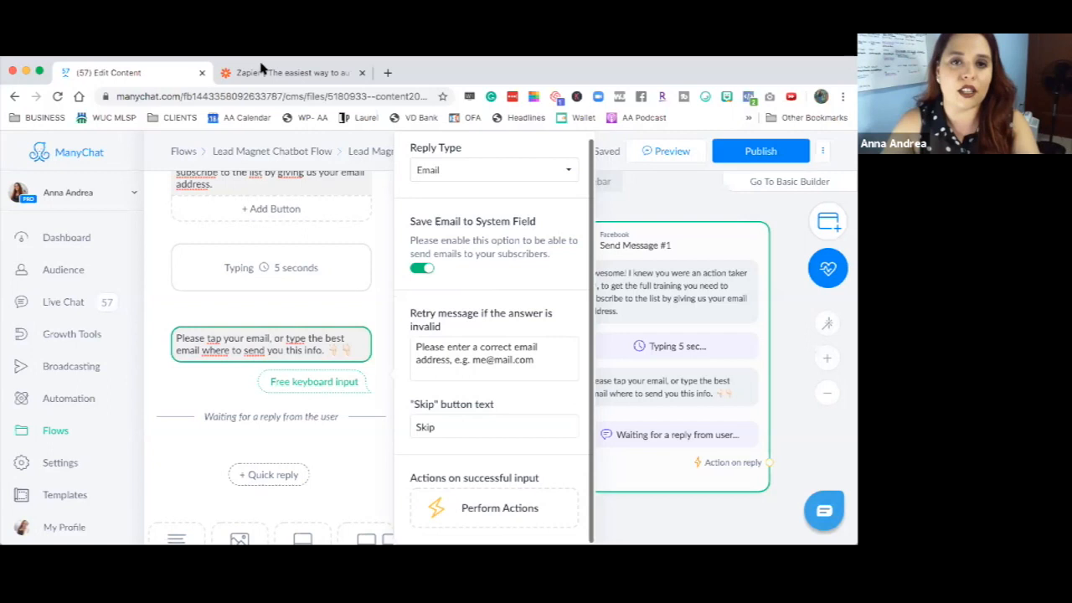
- Open the GetResponse website in a new browser tab, then return to the ManyChat flow editor
{"action": "left_click", "coordinate": [389, 72]}
{"action": "type", "text": "ge"}
{"action": "key", "text": "Return"}
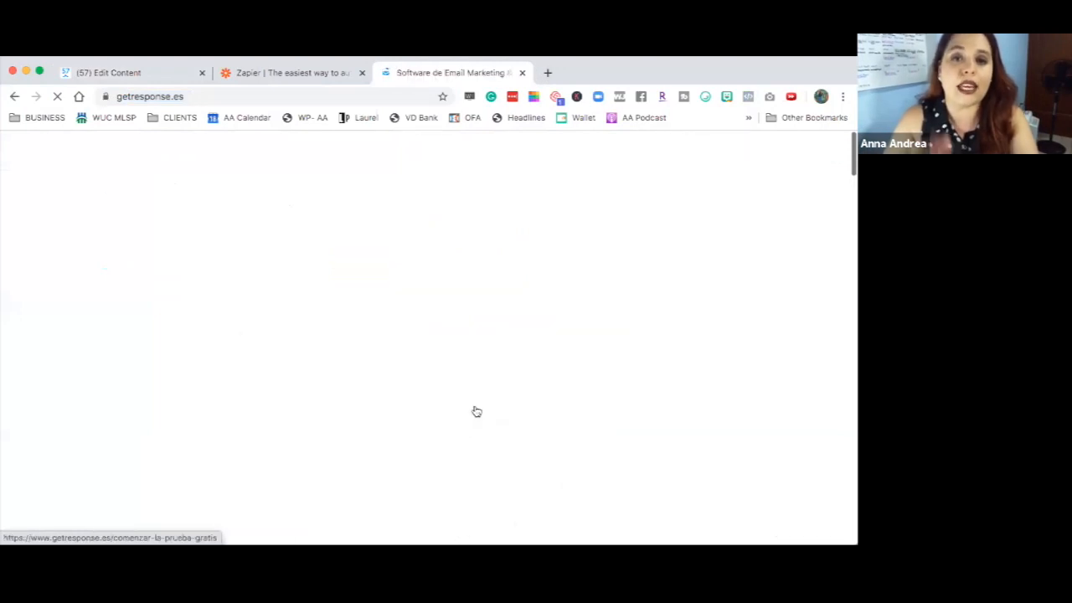
{"action": "left_click", "coordinate": [94, 77]}
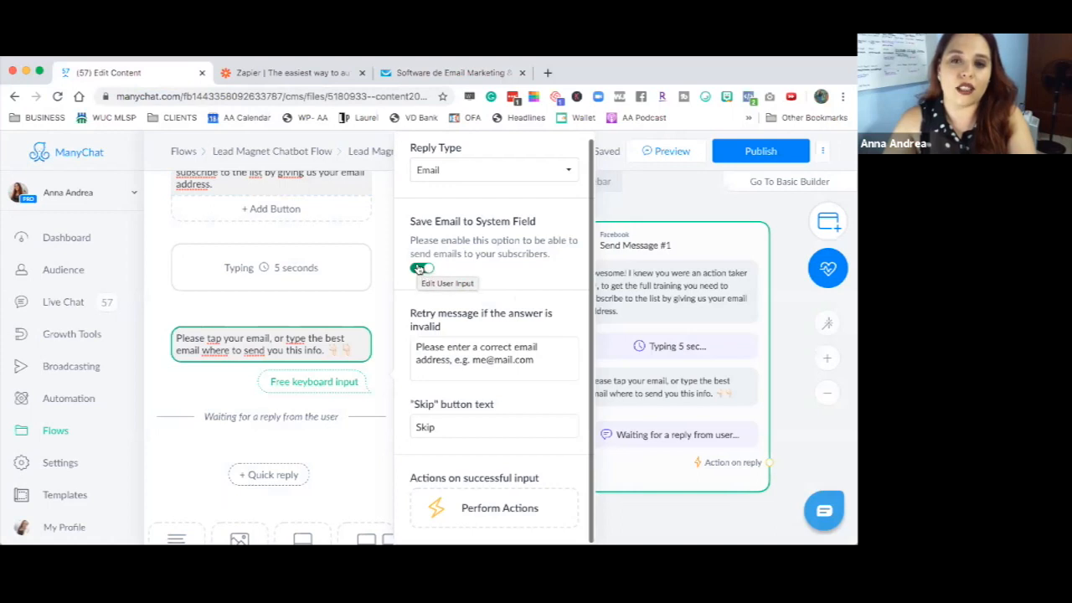
- Turn off saving the email to the system field and open the custom field choices for the response
{"action": "left_click", "coordinate": [419, 268]}
{"action": "scroll", "coordinate": [456, 267], "scroll_direction": "down", "scroll_amount": 1}
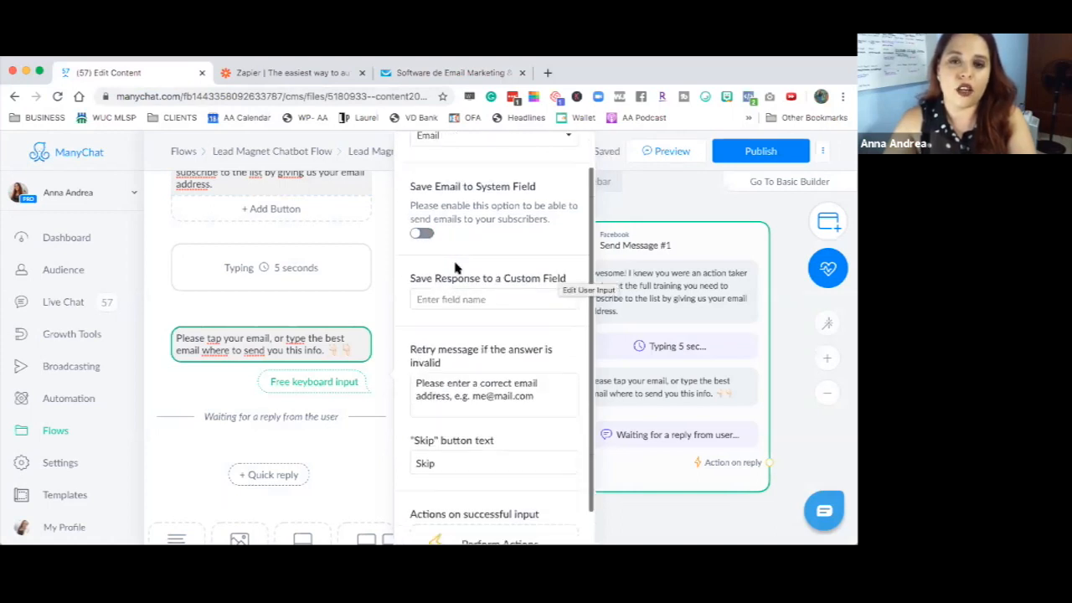
{"action": "scroll", "coordinate": [457, 268], "scroll_direction": "down", "scroll_amount": 1}
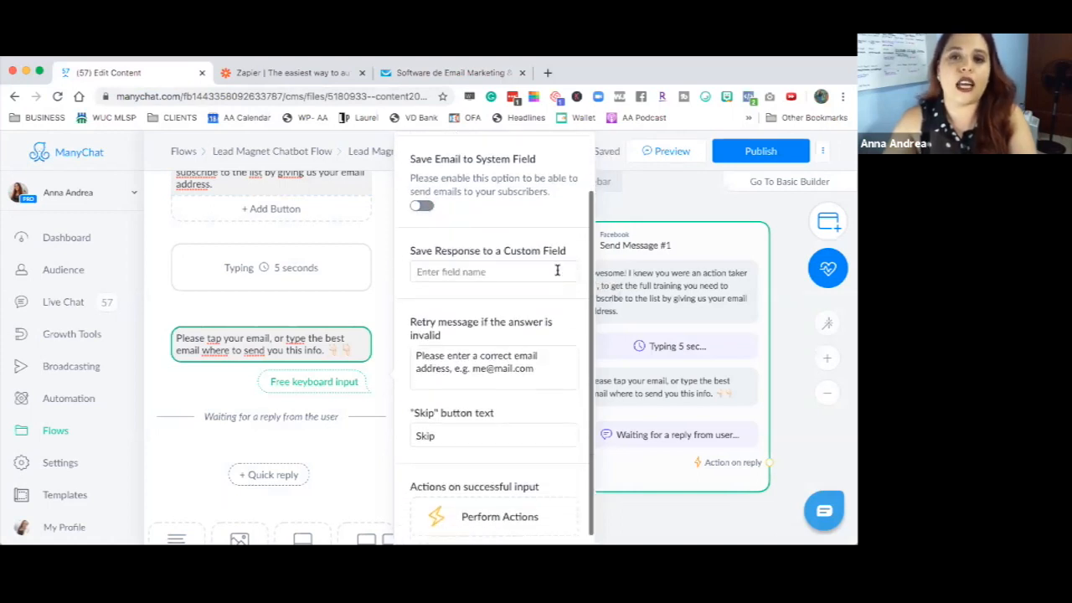
{"action": "left_click", "coordinate": [447, 273]}
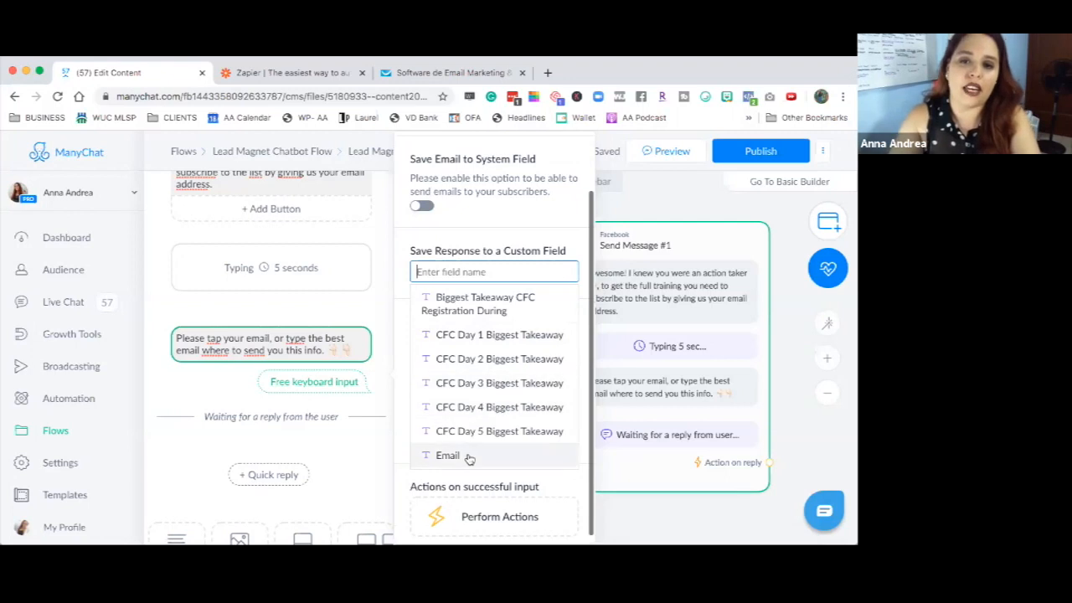
{"action": "type", "text": "Email"}
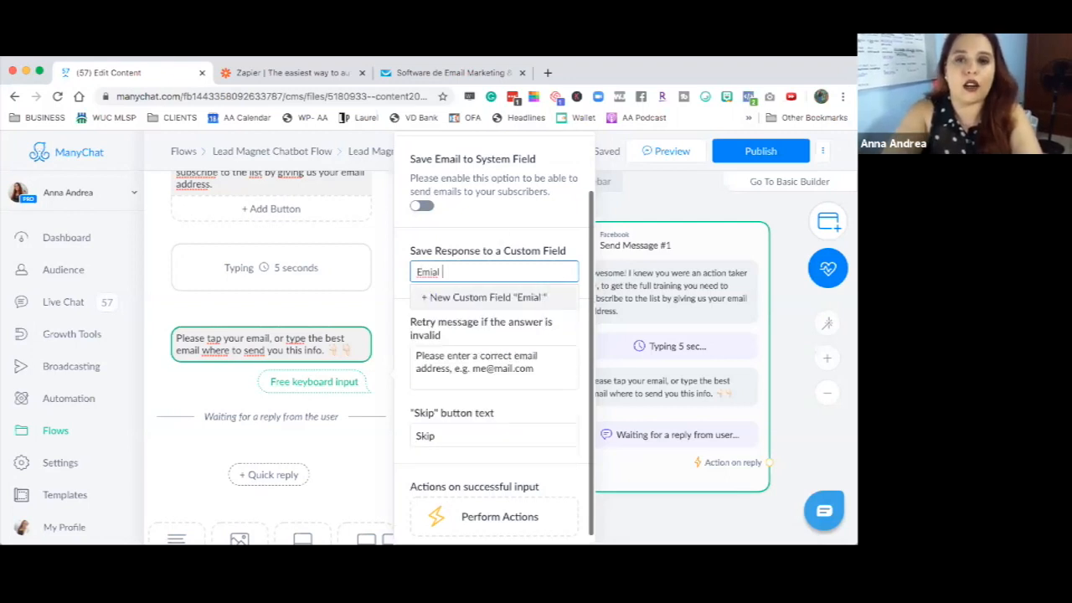
{"action": "type", "text": " Address"}
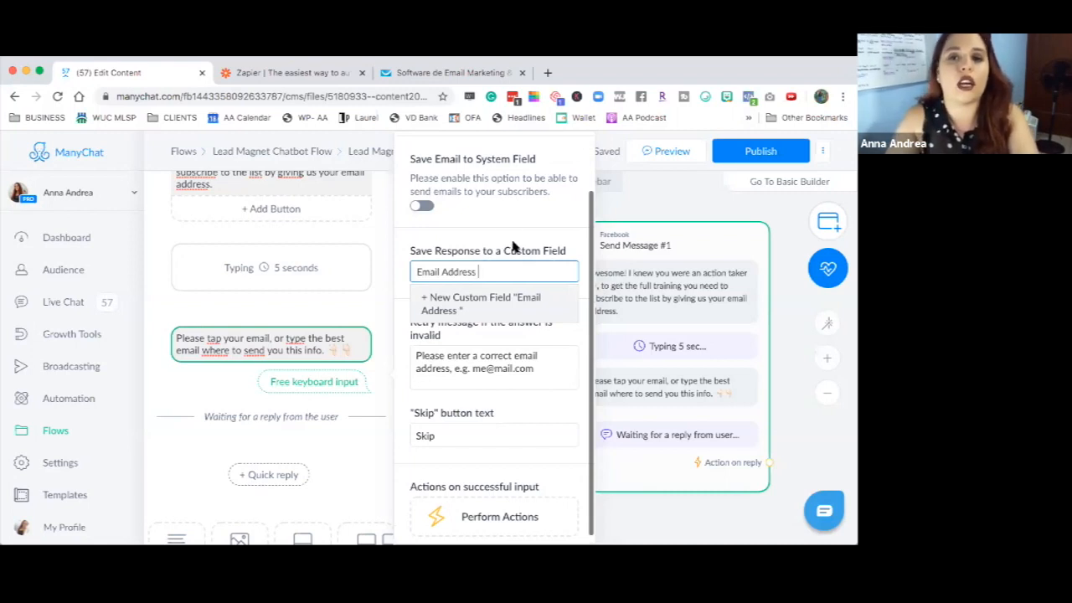
{"action": "left_click_drag", "start_coordinate": [465, 269], "coordinate": [400, 271]}
{"action": "key", "text": "BackSpace"}
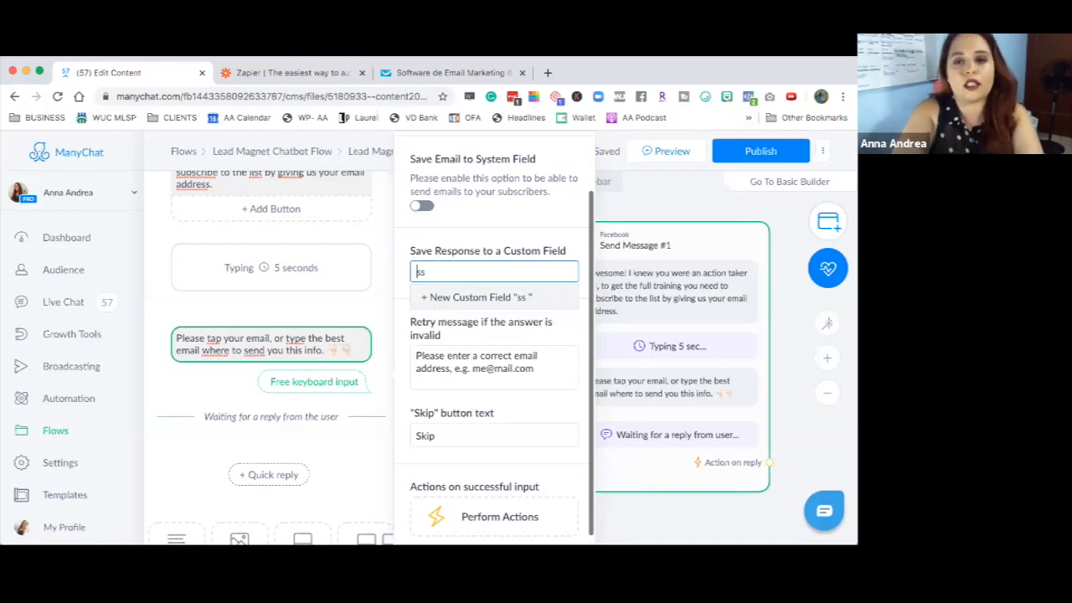
{"action": "key", "text": "BackSpace"}
{"action": "key", "text": "BackSpace"}
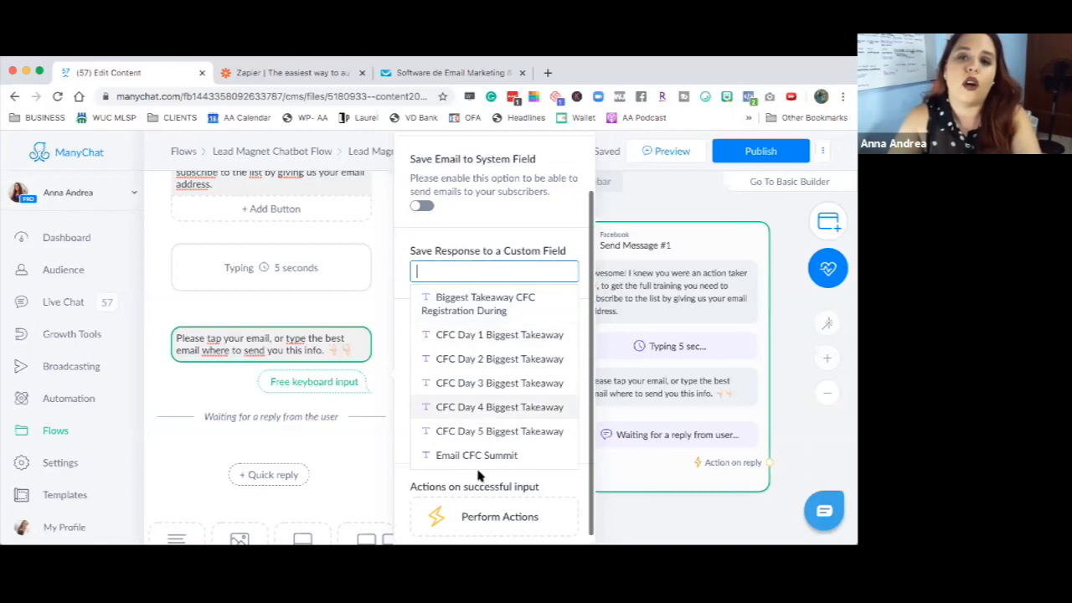
{"action": "scroll", "coordinate": [473, 444], "scroll_direction": "down", "scroll_amount": 2}
{"action": "scroll", "coordinate": [474, 444], "scroll_direction": "down", "scroll_amount": 2}
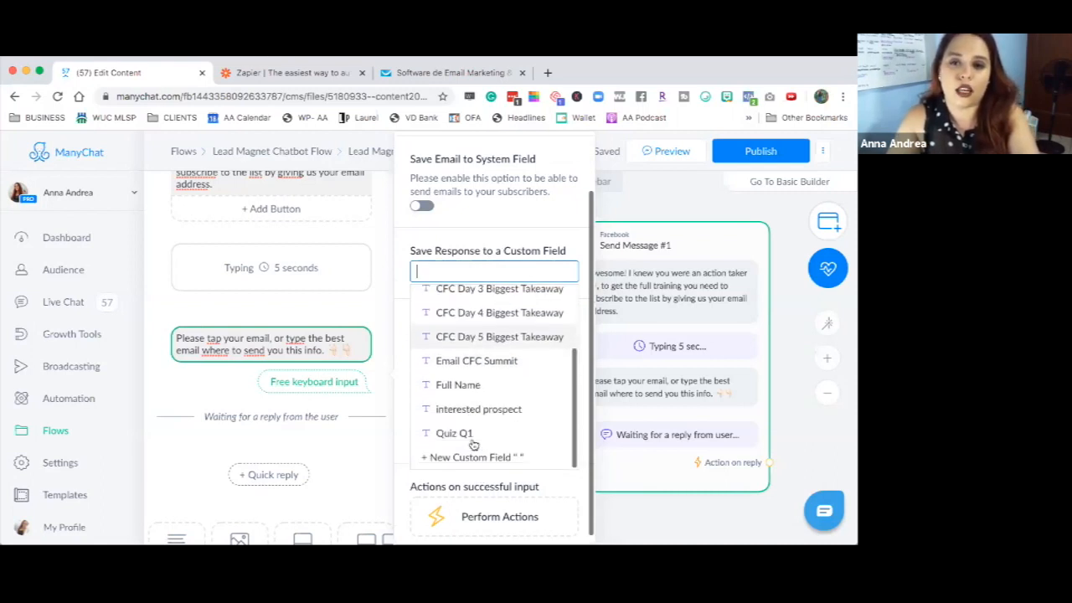
{"action": "type", "text": "emai"}
{"action": "key", "text": "BackSpace"}
{"action": "key", "text": "BackSpace"}
{"action": "key", "text": "BackSpace"}
{"action": "key", "text": "BackSpace"}
- Start a new custom field named "Email Address LM" for saving the subscriber's response
{"action": "type", "text": "Email Address"}
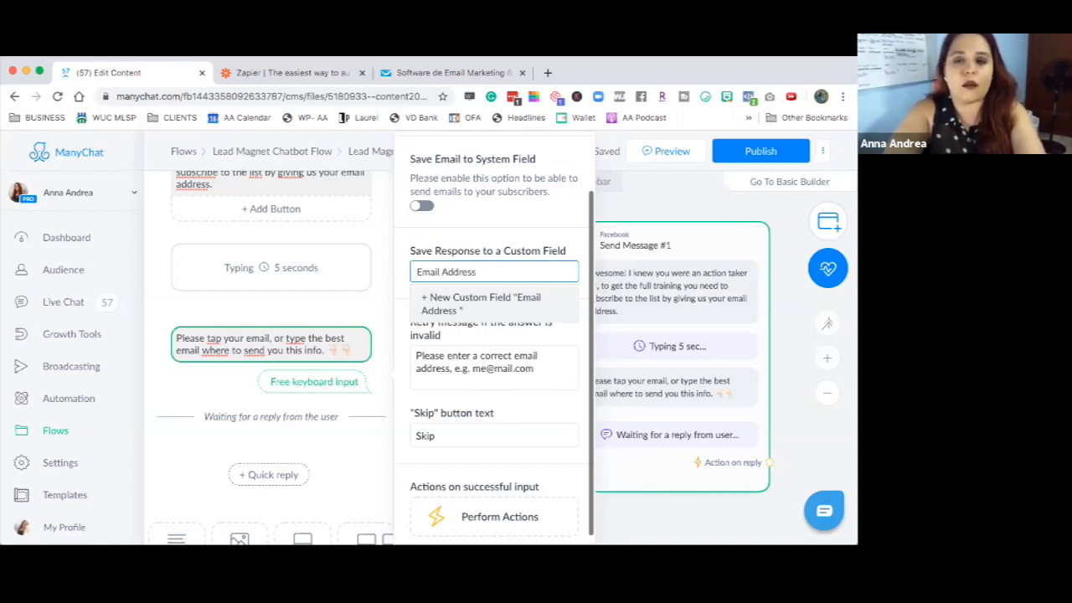
{"action": "type", "text": " LM"}
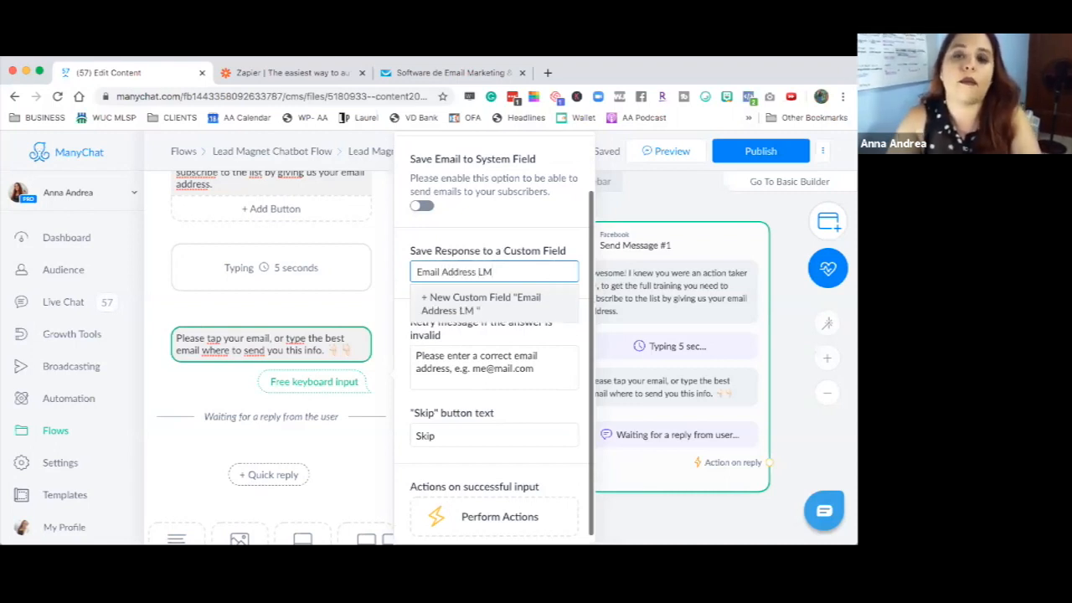
{"action": "key", "text": "Return"}
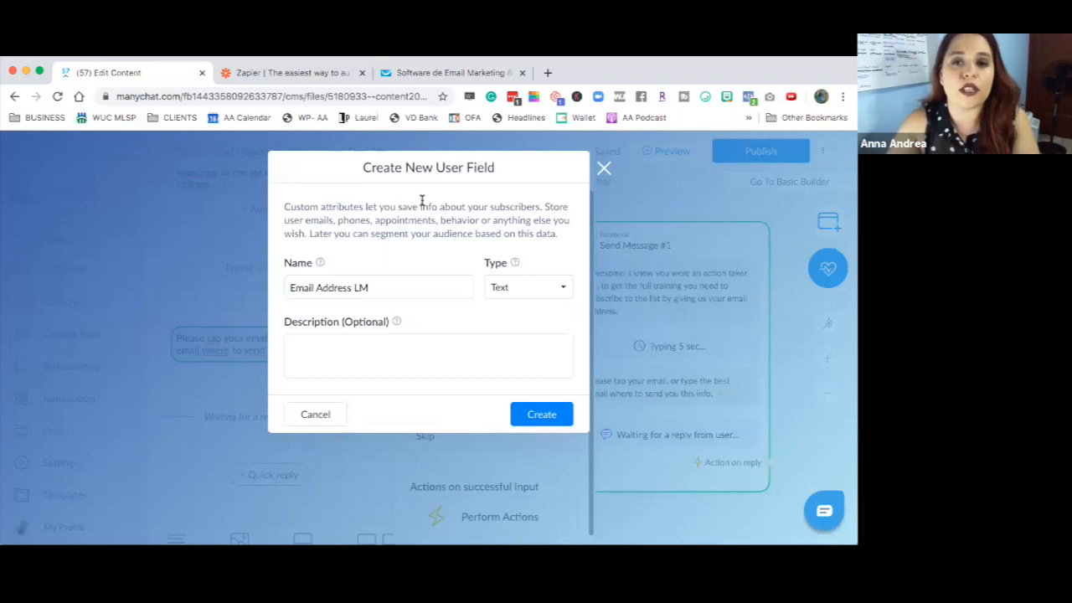
- Review the new user field's settings and create it with the Text type and an empty description
{"action": "double_click", "coordinate": [548, 206]}
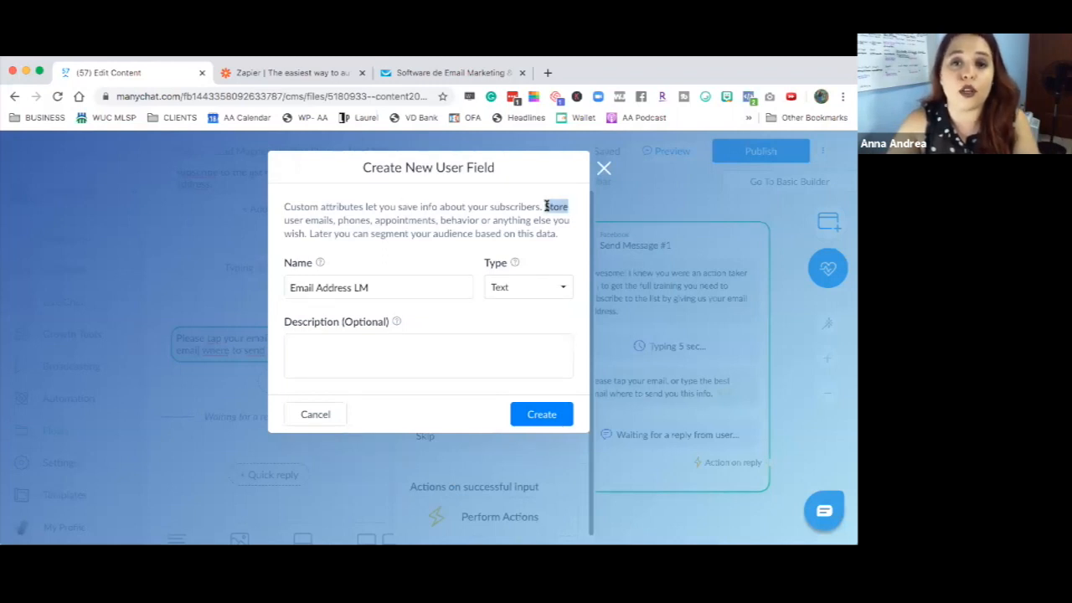
{"action": "triple_click", "coordinate": [316, 220]}
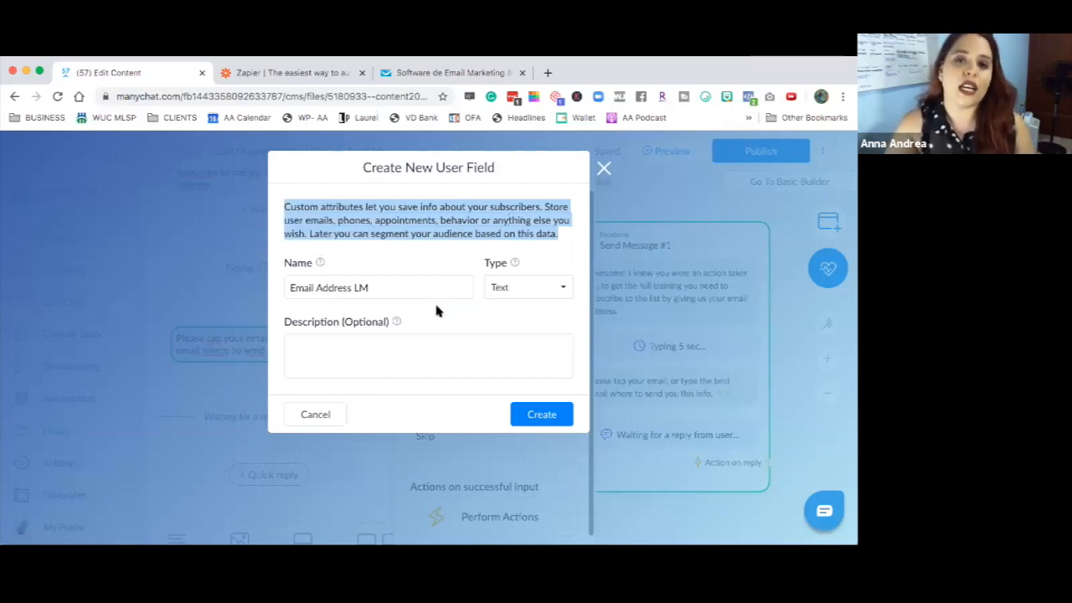
{"action": "left_click", "coordinate": [469, 247]}
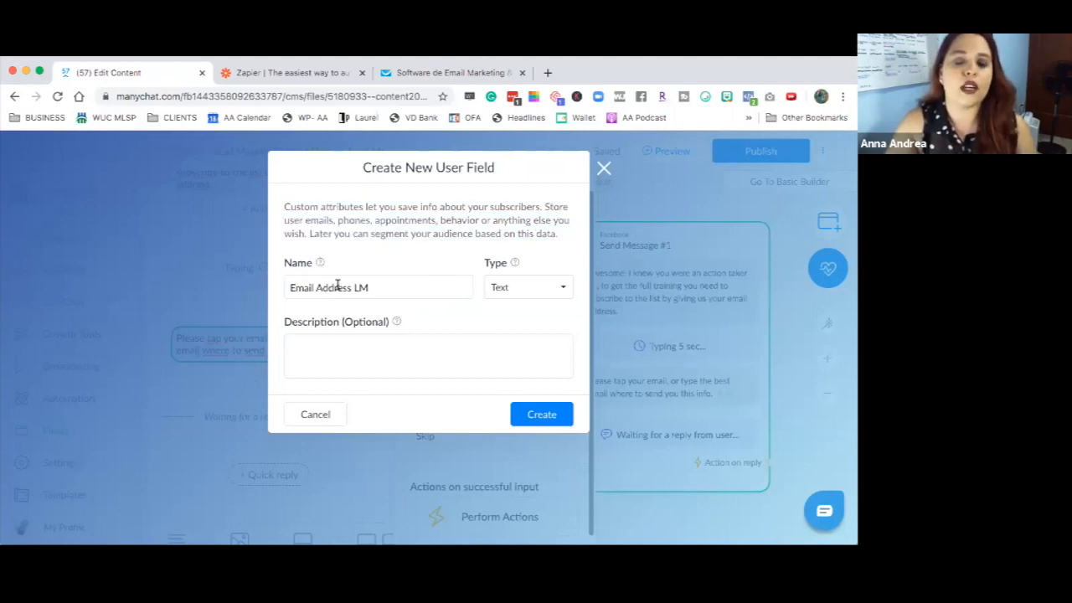
{"action": "left_click", "coordinate": [426, 289]}
{"action": "left_click", "coordinate": [536, 287]}
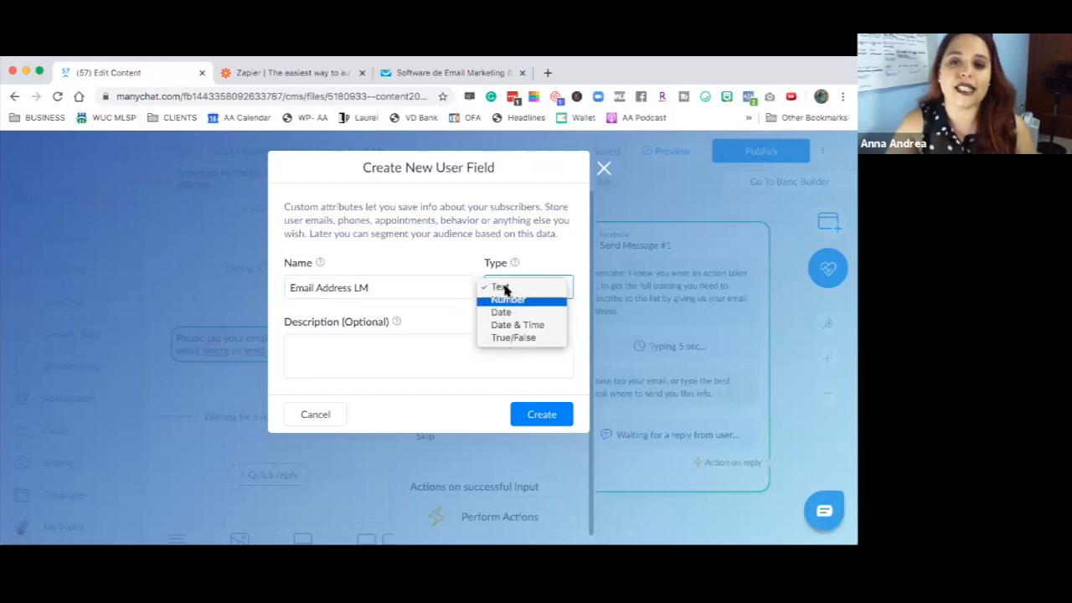
{"action": "left_click", "coordinate": [505, 247]}
{"action": "left_click", "coordinate": [376, 351]}
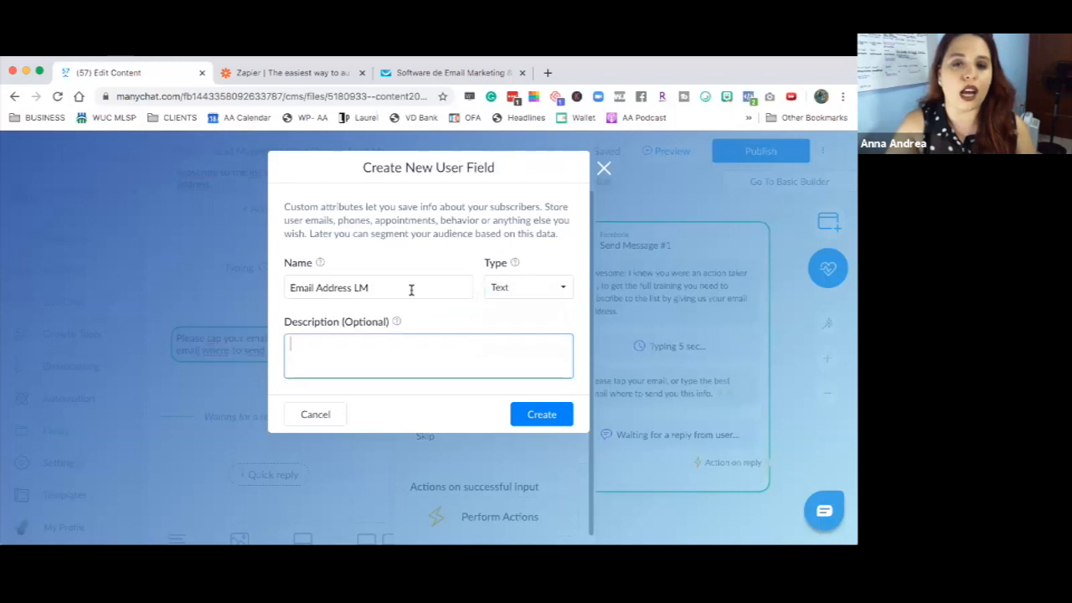
{"action": "left_click", "coordinate": [433, 283]}
{"action": "left_click", "coordinate": [468, 330]}
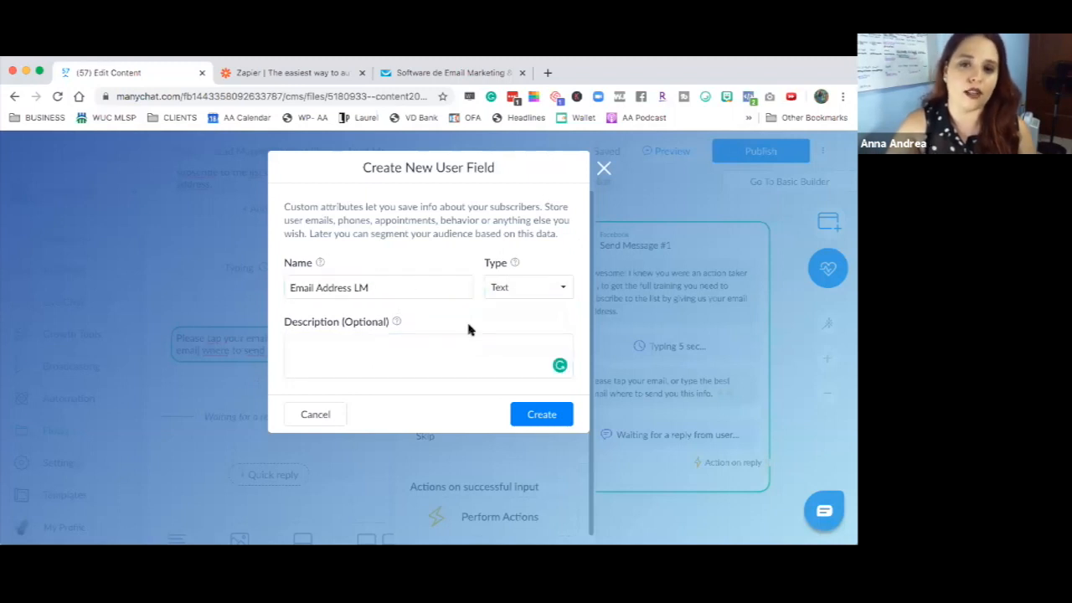
{"action": "left_click", "coordinate": [549, 421]}
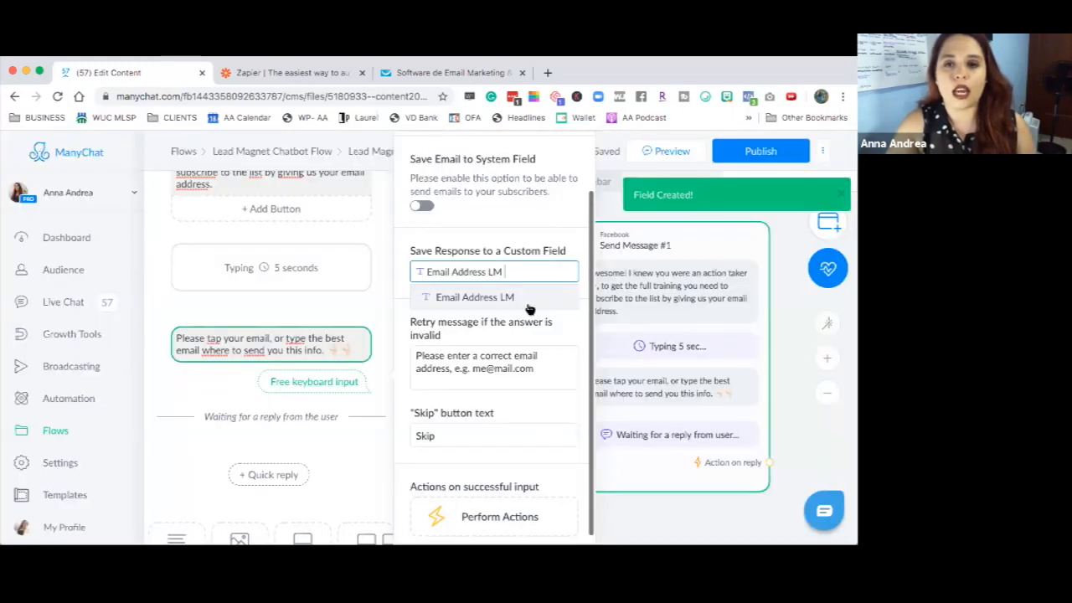
- Save the response to Email Address LM and add "IF you would like to skip this, tap Skip." below the existing retry message
{"action": "left_click", "coordinate": [540, 329]}
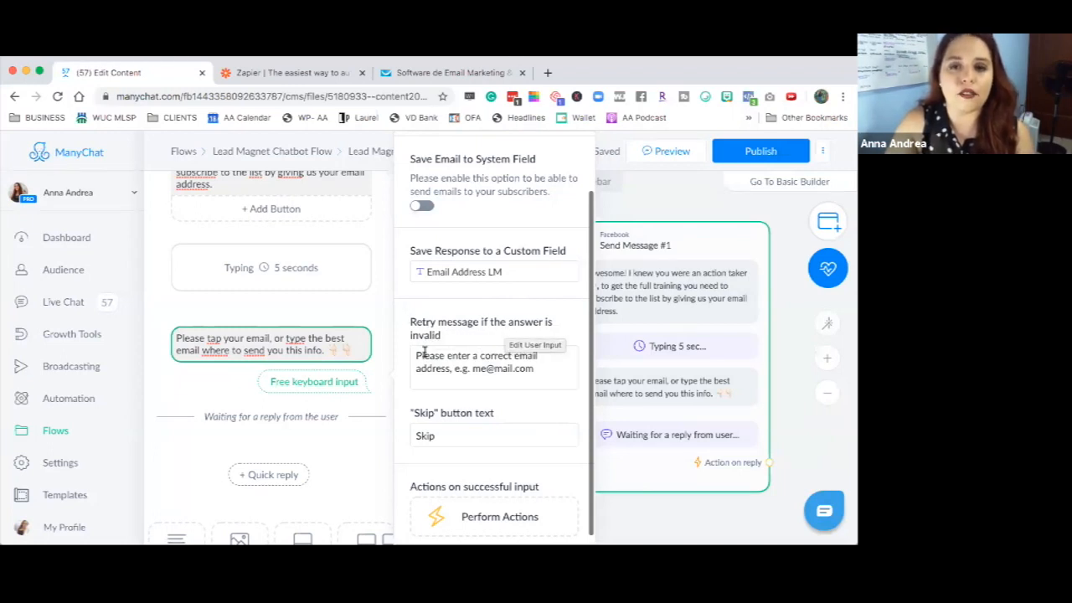
{"action": "left_click", "coordinate": [546, 367]}
{"action": "scroll", "coordinate": [545, 366], "scroll_direction": "down", "scroll_amount": 1}
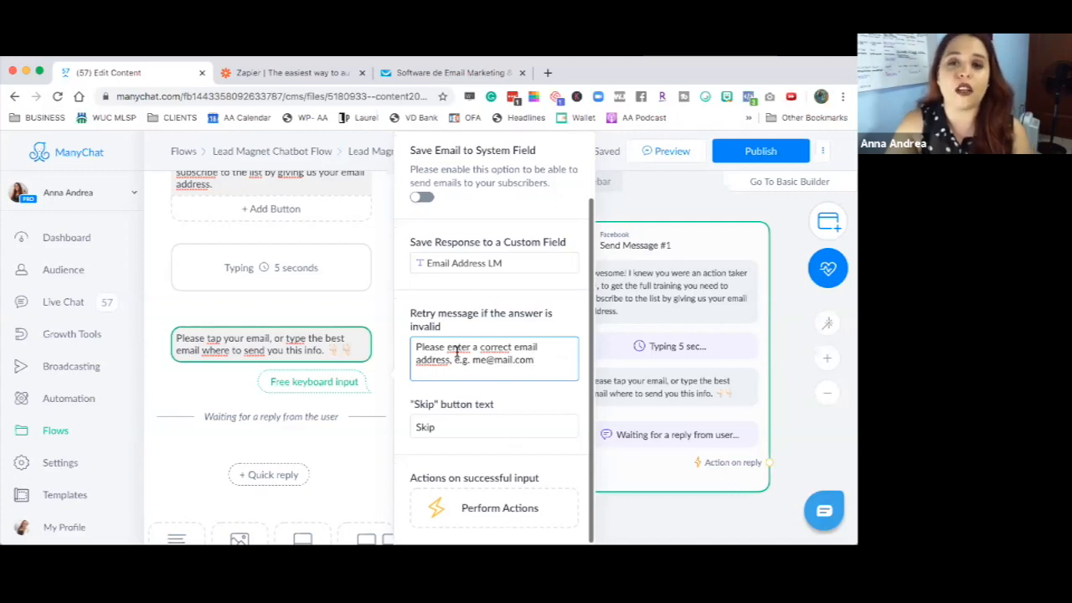
{"action": "left_click", "coordinate": [562, 364]}
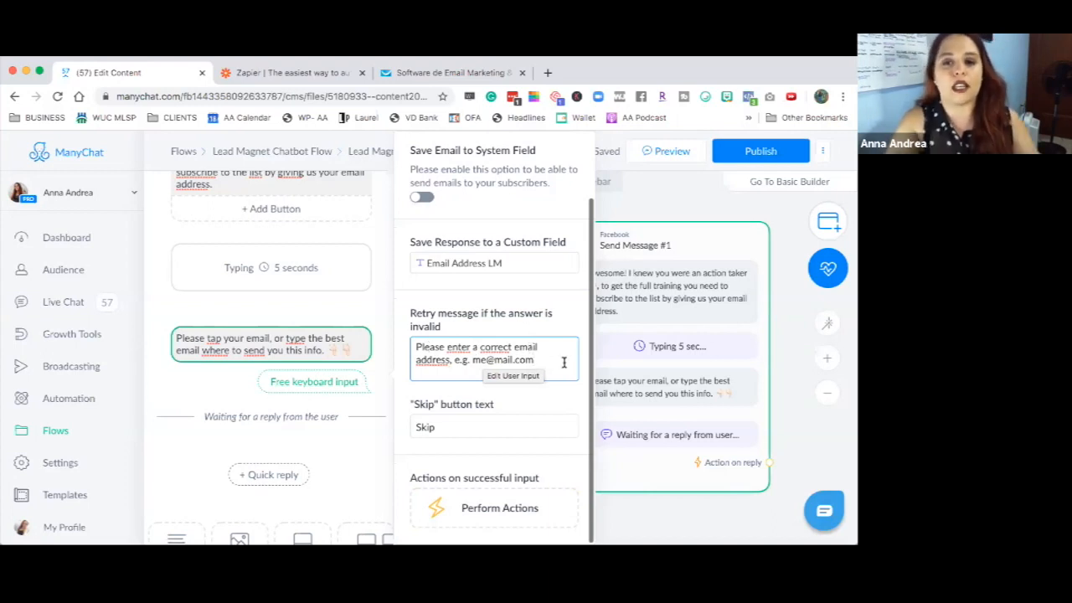
{"action": "key", "text": "Return"}
{"action": "key", "text": "Return"}
{"action": "type", "text": "IF you wou;d"}
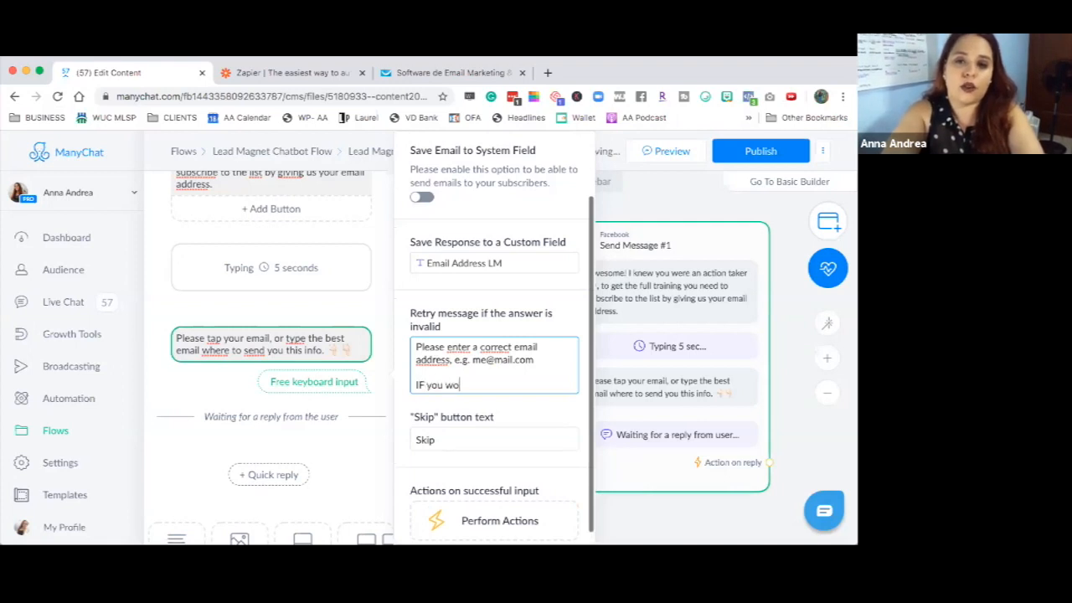
{"action": "key", "text": "BackSpace"}
{"action": "key", "text": "BackSpace"}
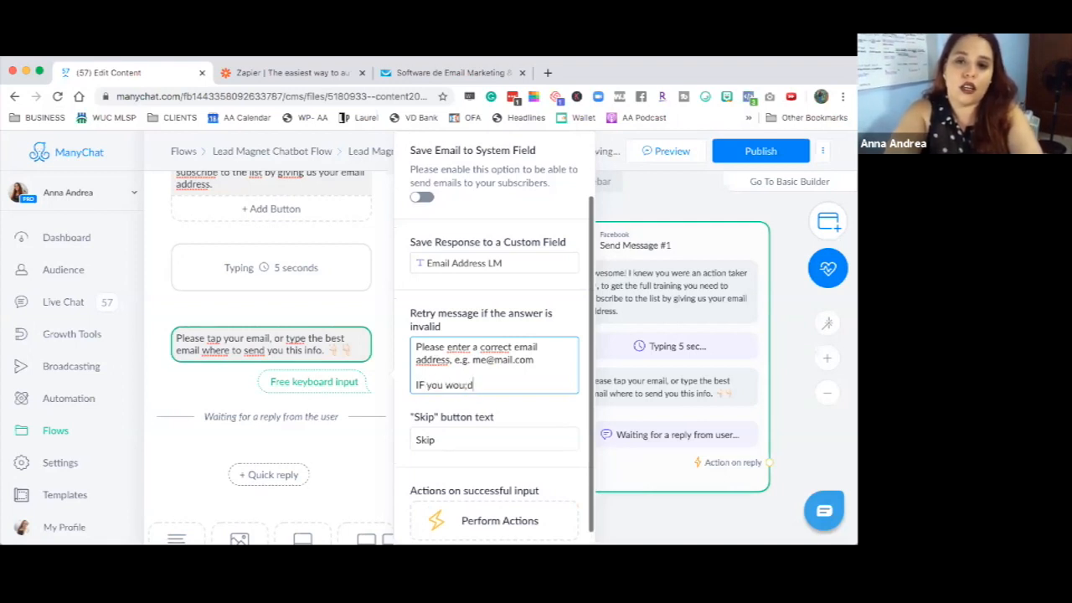
{"action": "type", "text": "ld like"}
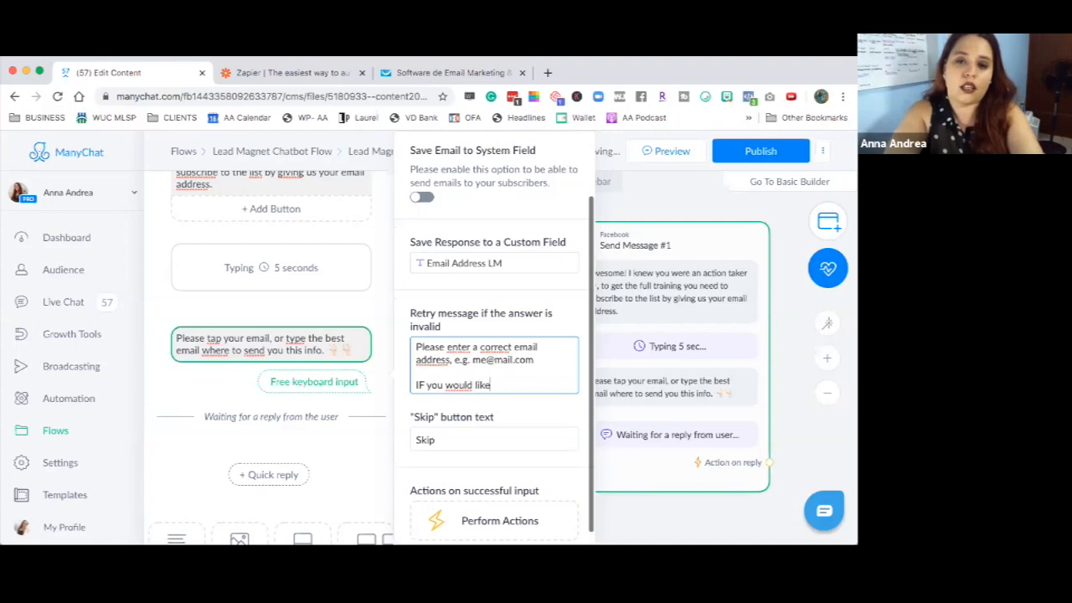
{"action": "type", "text": " to skip this. "}
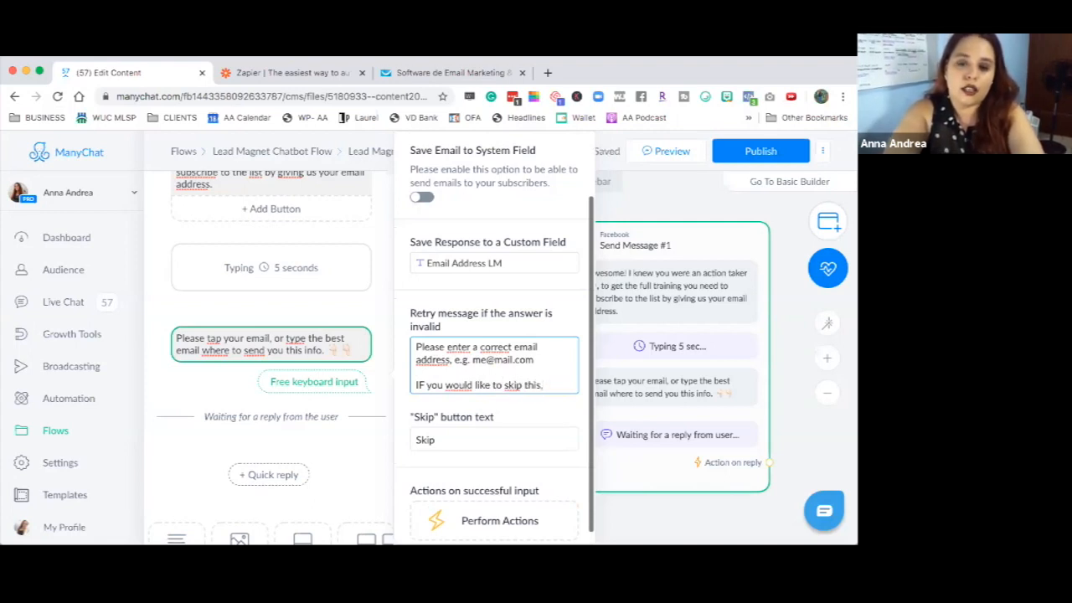
{"action": "type", "text": "tap Sk"}
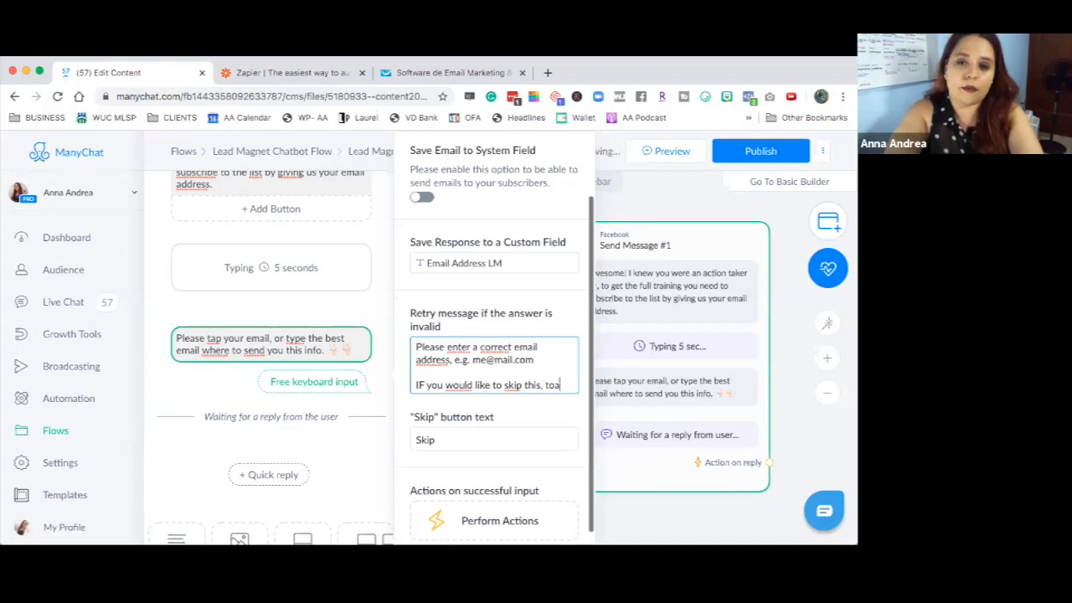
{"action": "type", "text": "ip."}
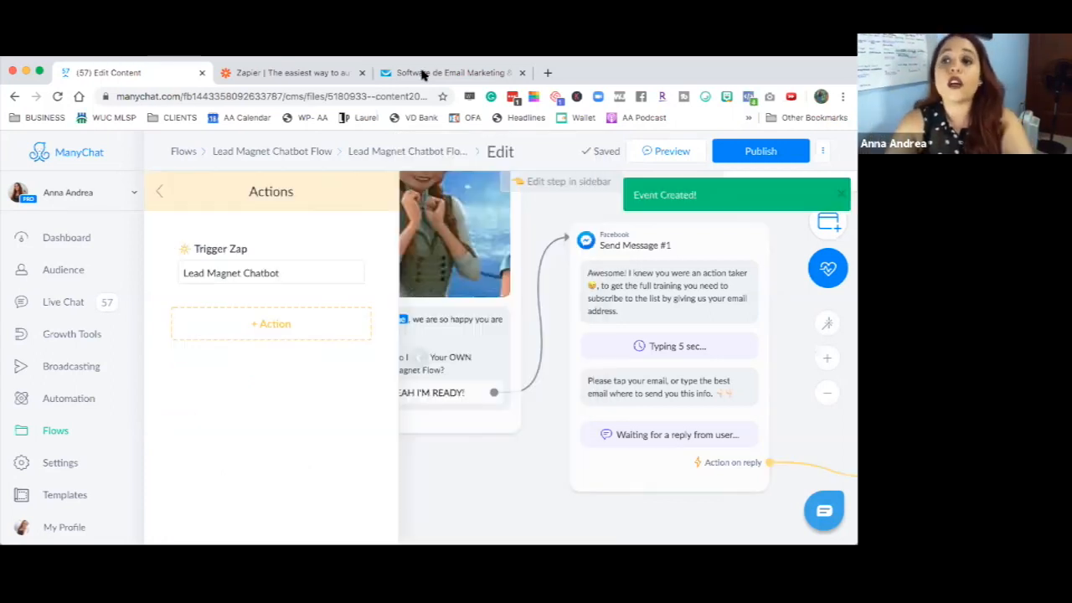
- Switch to GetResponse, log in to the account and locate the leadmagnet-lmchatbottemplate list
{"action": "left_click", "coordinate": [422, 73]}
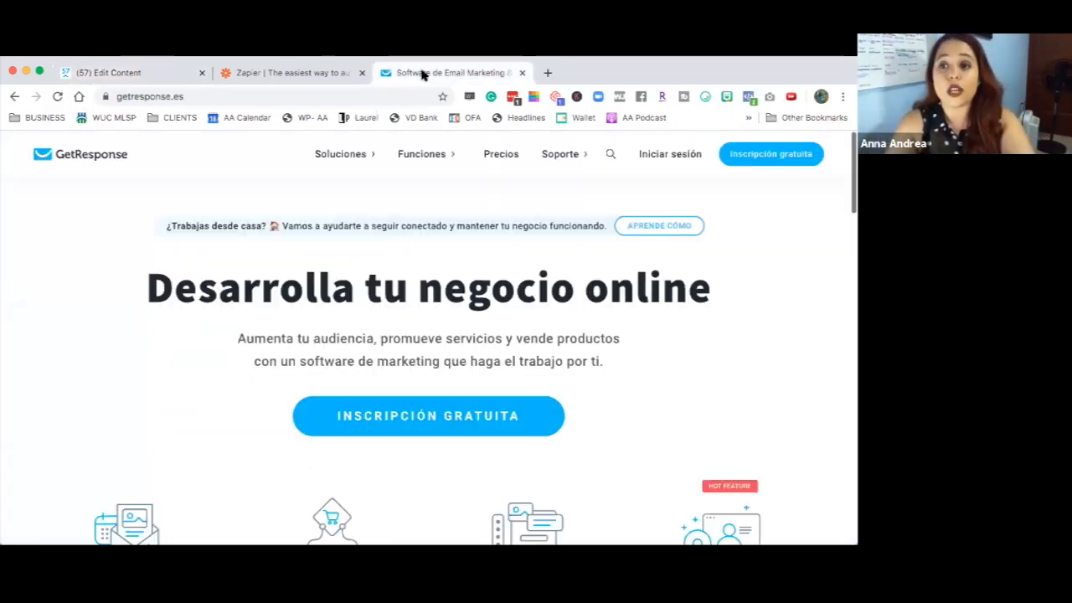
{"action": "left_click", "coordinate": [674, 155]}
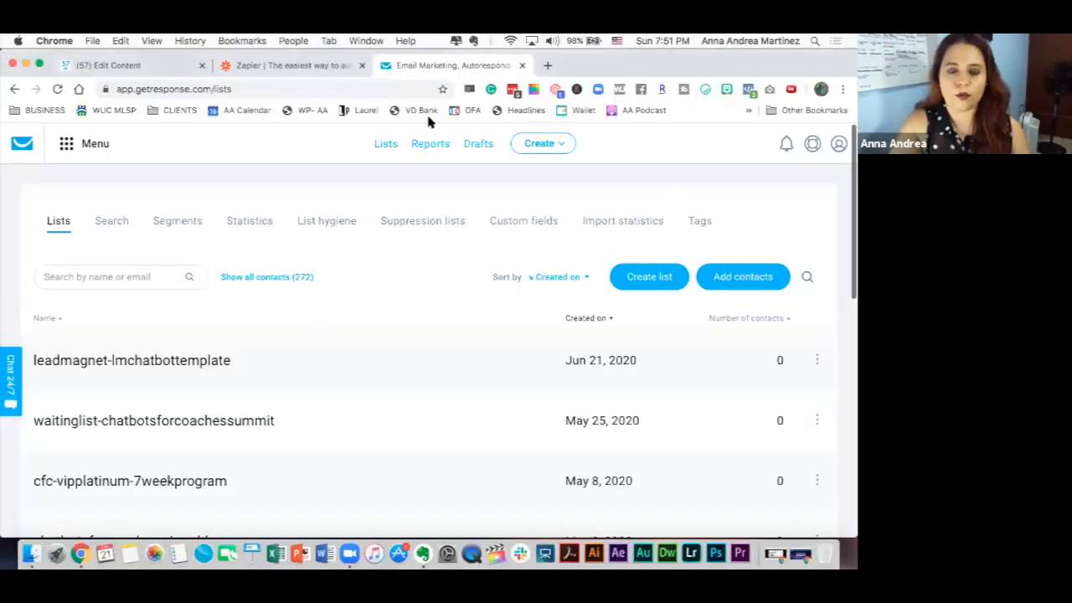
{"action": "left_click_drag", "start_coordinate": [253, 359], "coordinate": [304, 321]}
{"action": "left_click", "coordinate": [306, 323]}
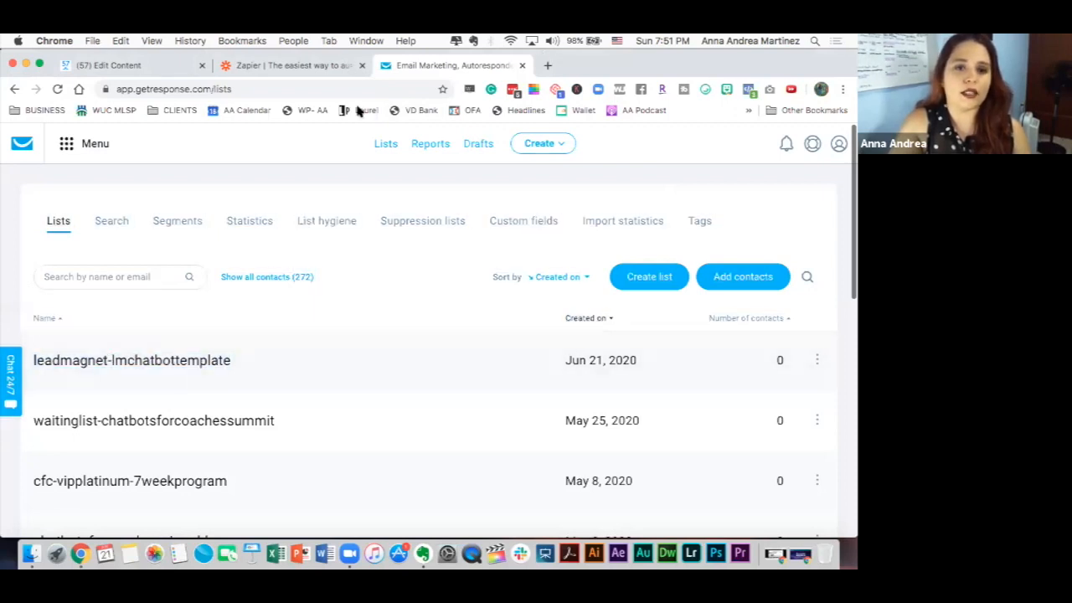
- Switch to Zapier and start a new Zap with ManyChat's New or Updated Custom Field as the trigger event
{"action": "left_click", "coordinate": [304, 67]}
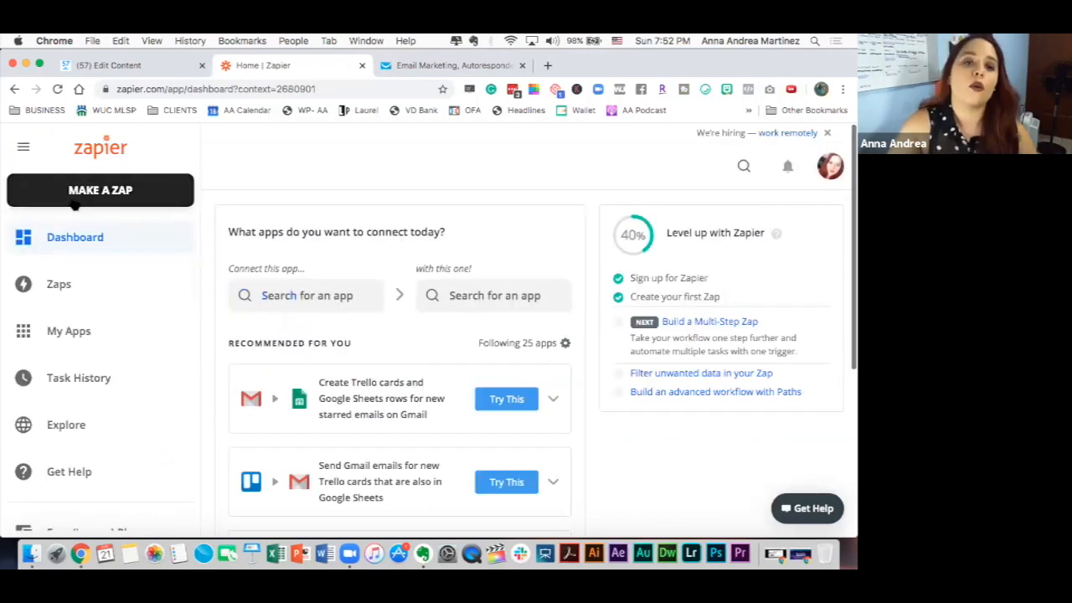
{"action": "left_click", "coordinate": [134, 206]}
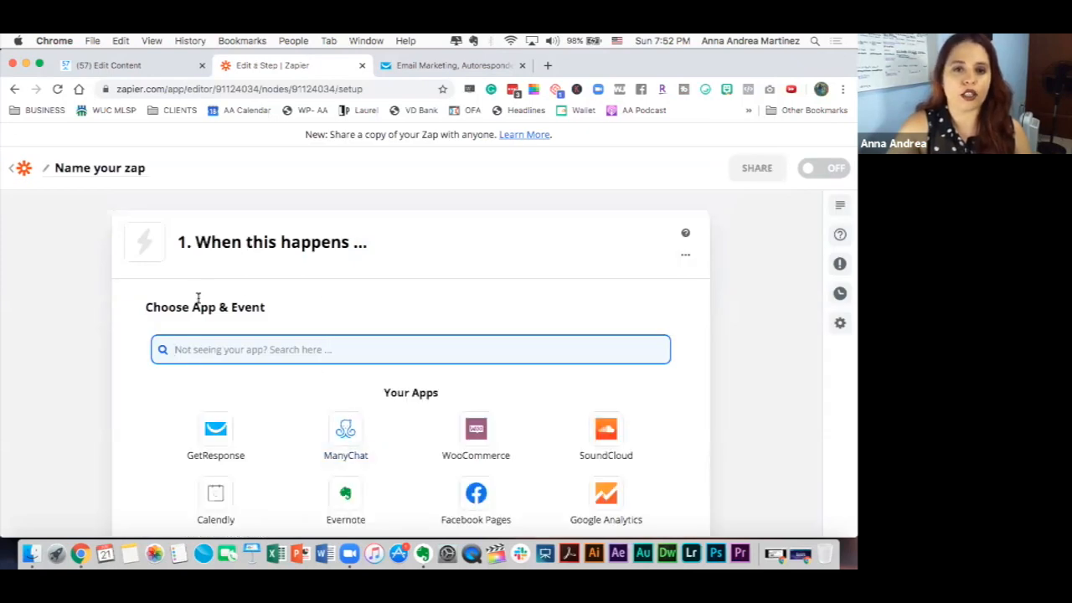
{"action": "type", "text": "many"}
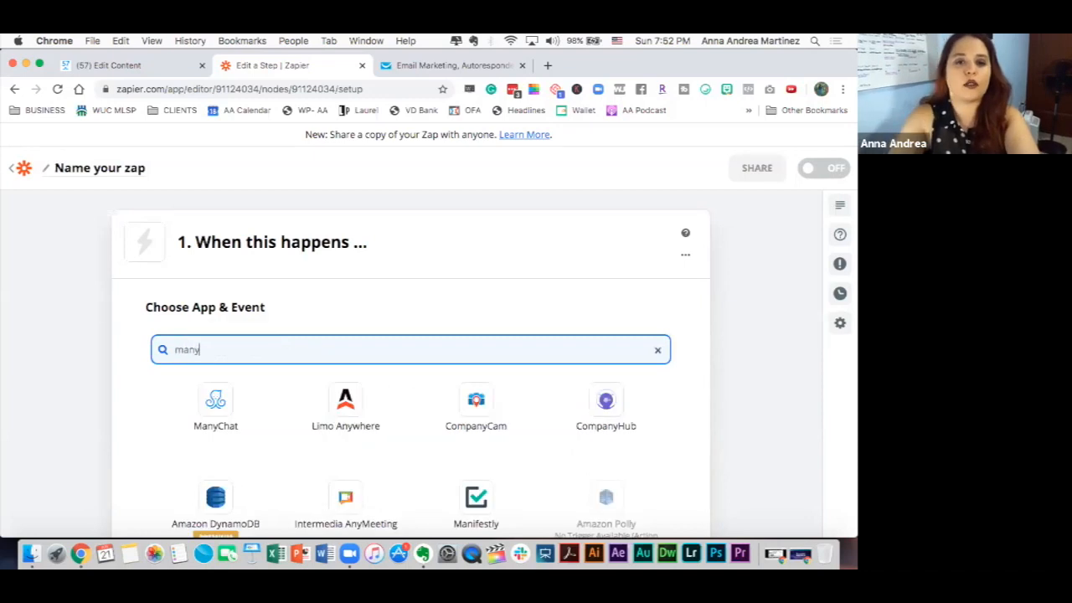
{"action": "left_click", "coordinate": [215, 402]}
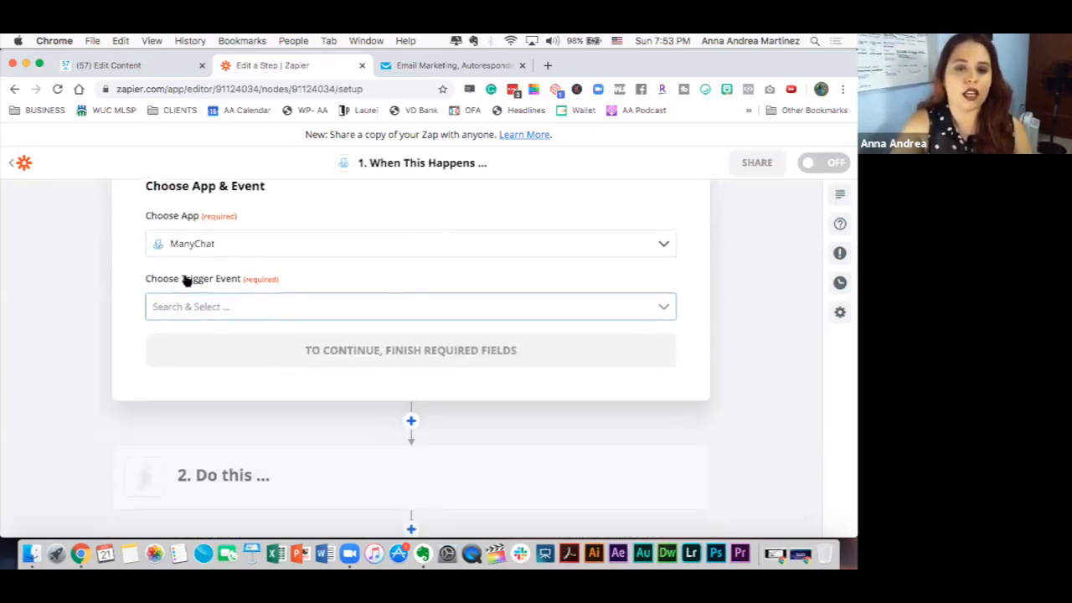
{"action": "left_click", "coordinate": [241, 306]}
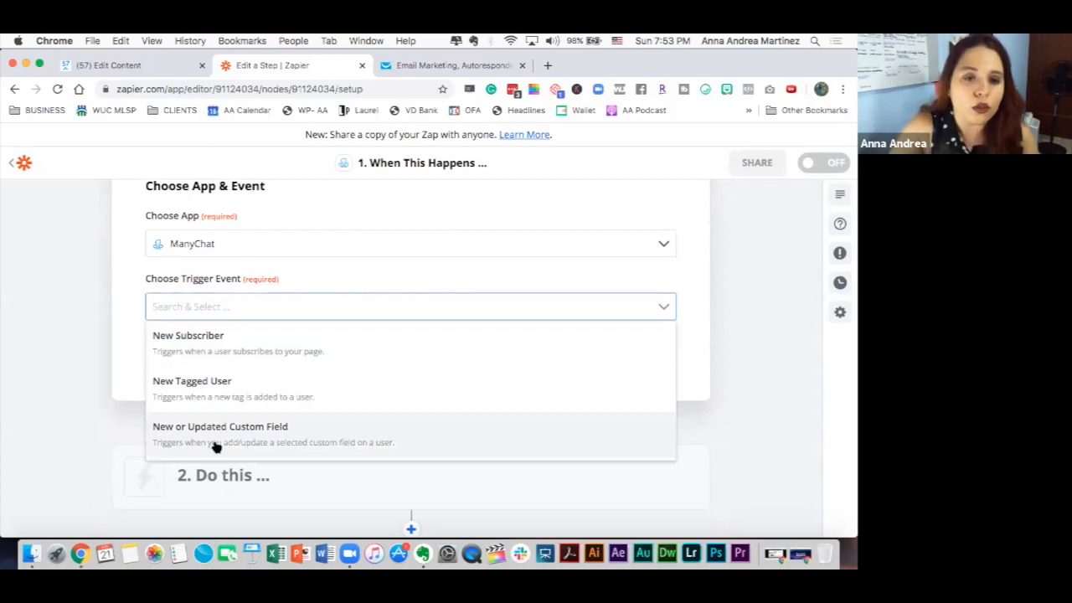
{"action": "left_click", "coordinate": [281, 437]}
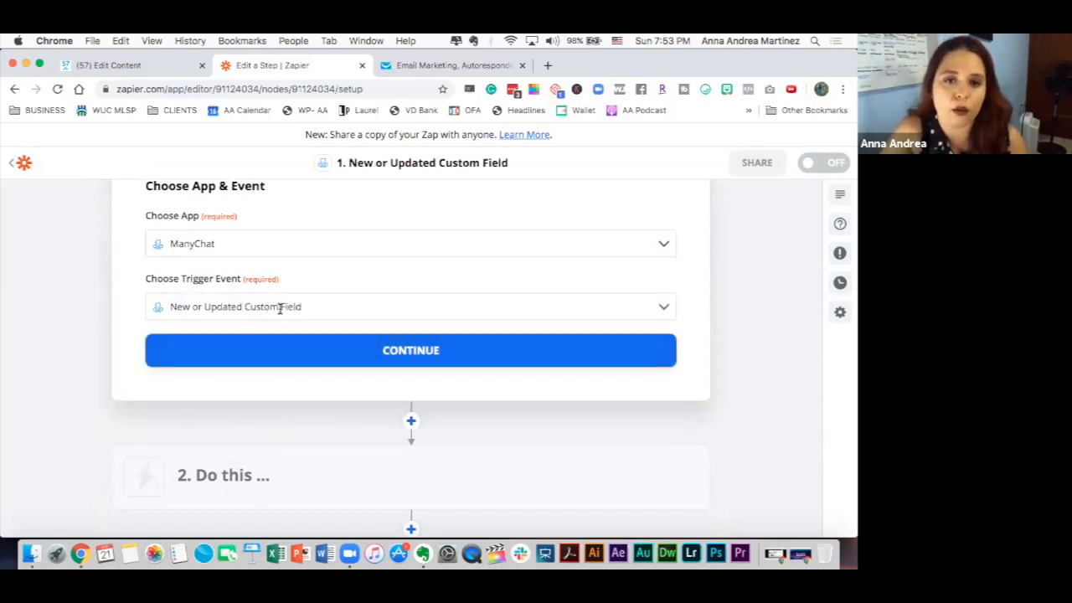
{"action": "left_click", "coordinate": [323, 351]}
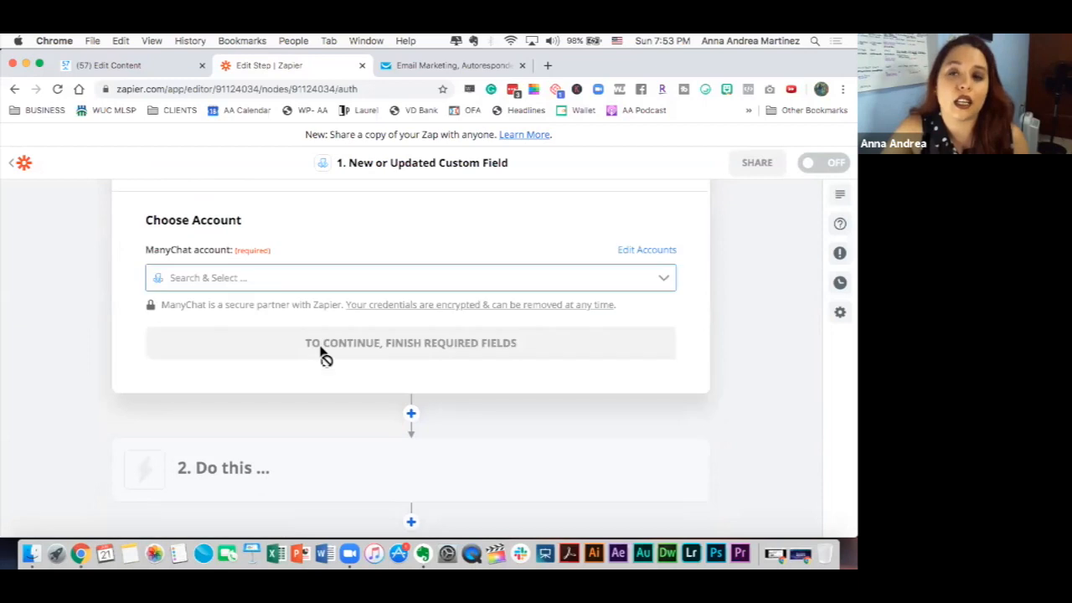
- Choose the existing ManyChat account for the trigger, reconnect it by authorizing the chatbot's page, and continue to the field setup
{"action": "left_click", "coordinate": [334, 282]}
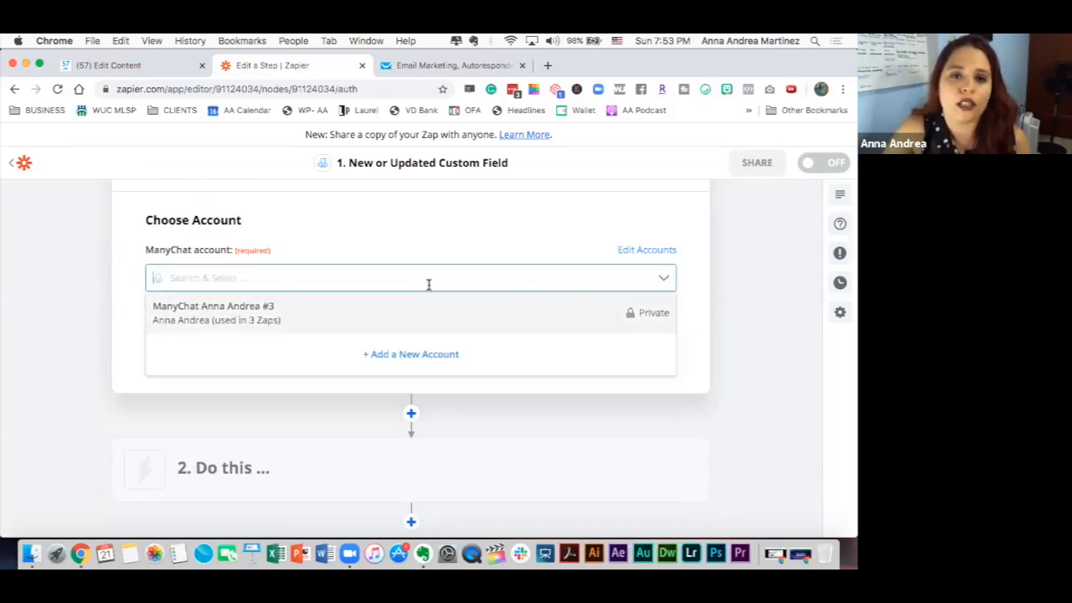
{"action": "left_click", "coordinate": [283, 306]}
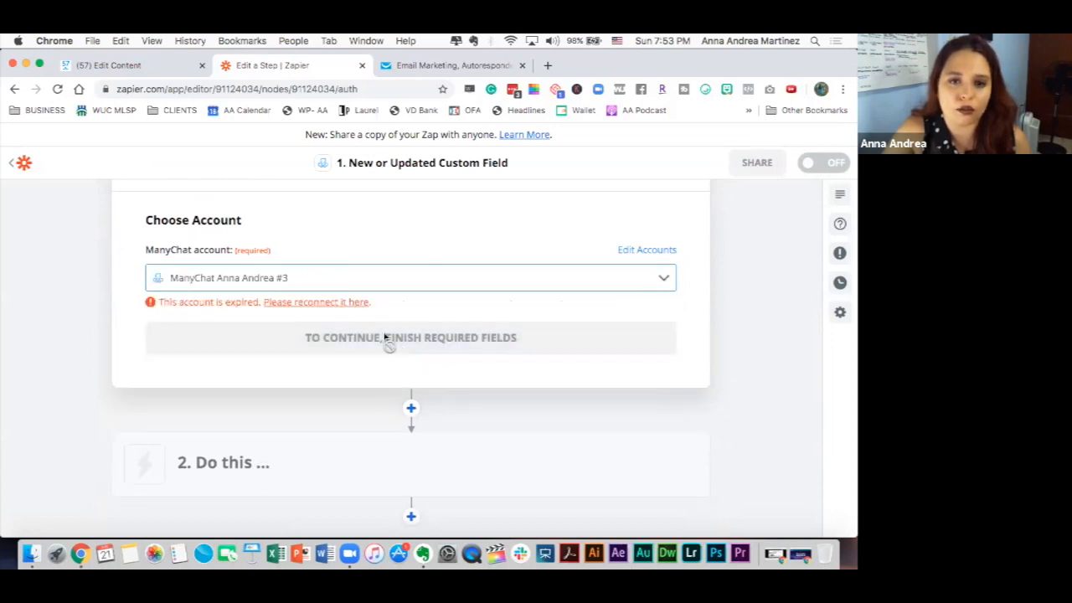
{"action": "left_click", "coordinate": [327, 304]}
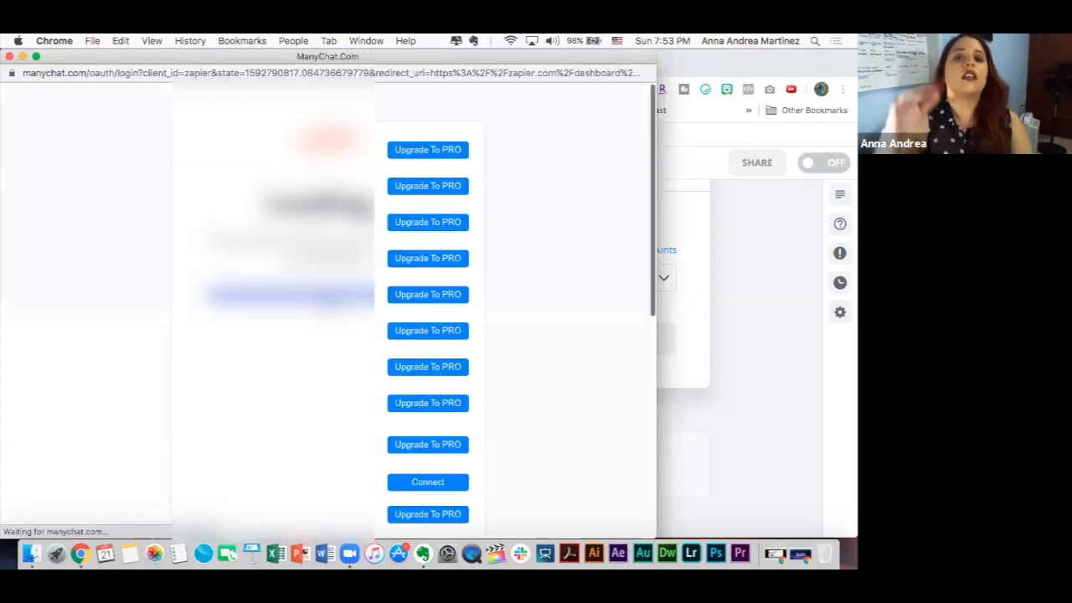
{"action": "scroll", "coordinate": [423, 314], "scroll_direction": "down", "scroll_amount": 5}
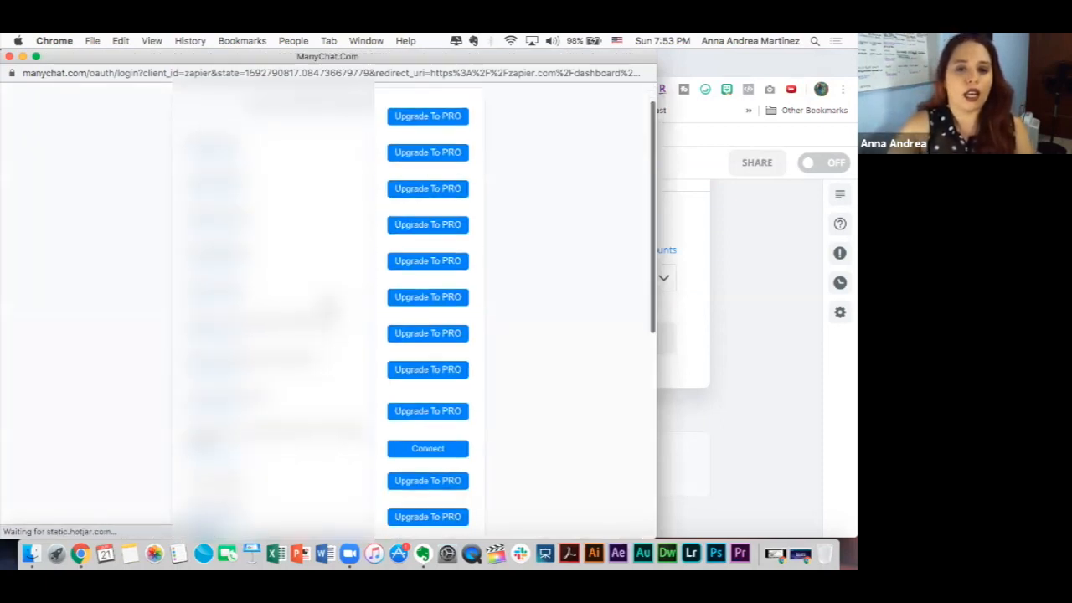
{"action": "scroll", "coordinate": [423, 314], "scroll_direction": "down", "scroll_amount": 10}
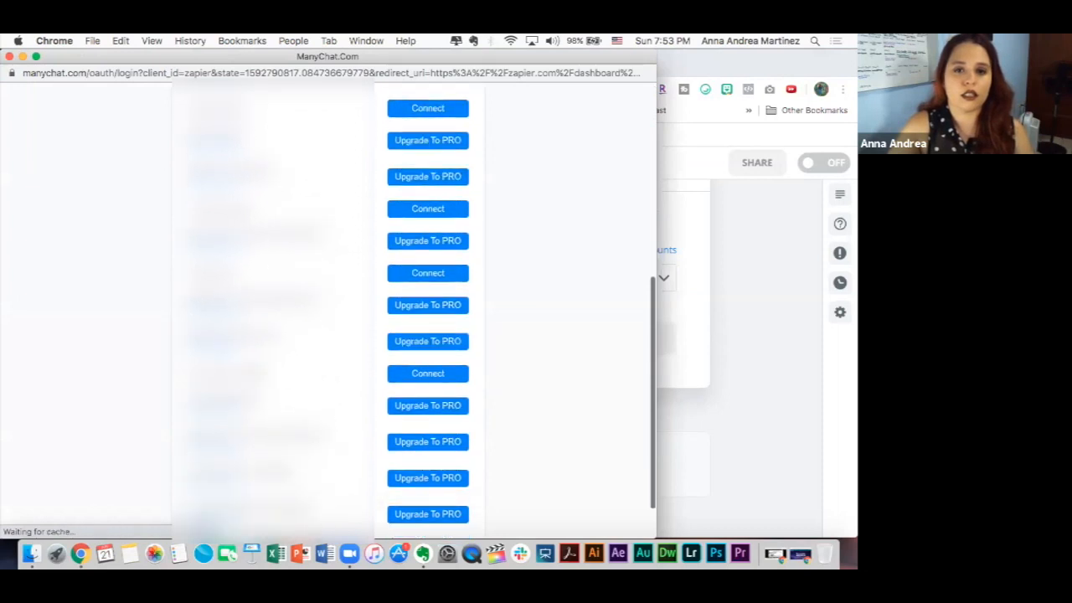
{"action": "left_click", "coordinate": [418, 373]}
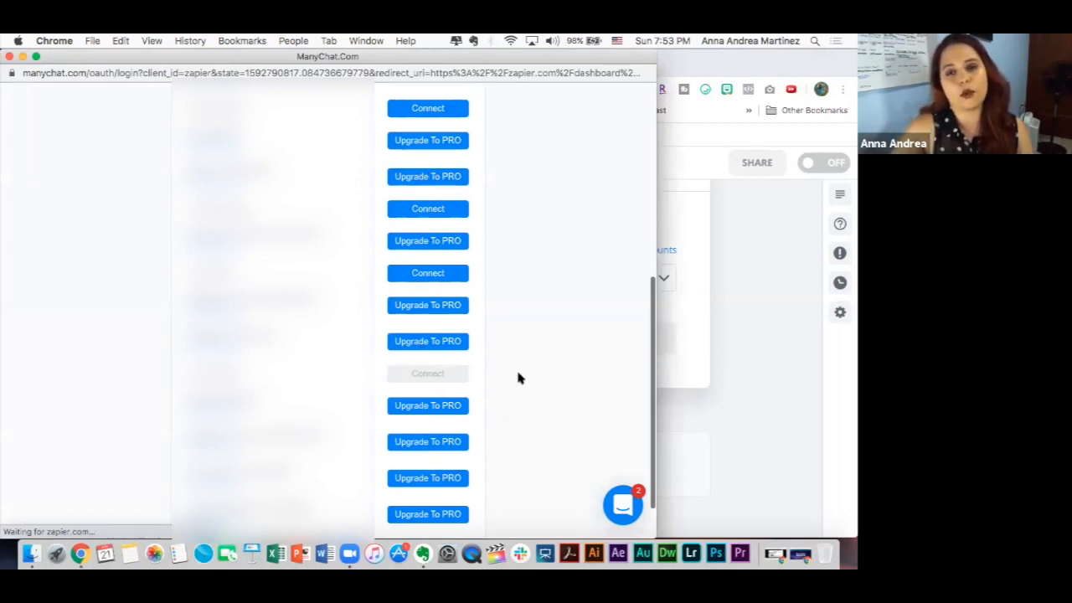
{"action": "scroll", "coordinate": [517, 377], "scroll_direction": "down", "scroll_amount": 2}
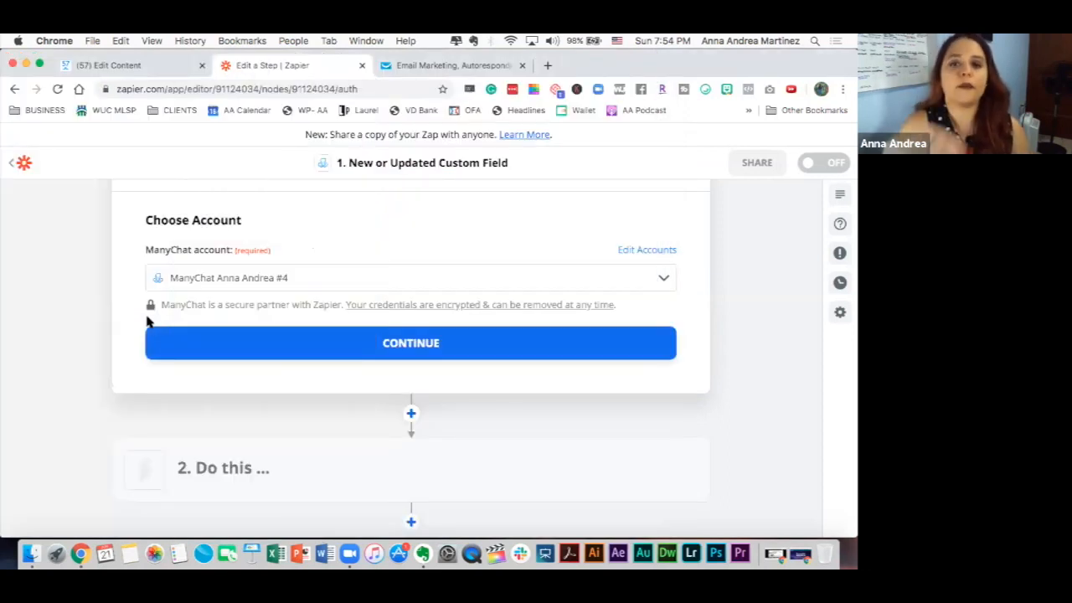
{"action": "left_click", "coordinate": [282, 340]}
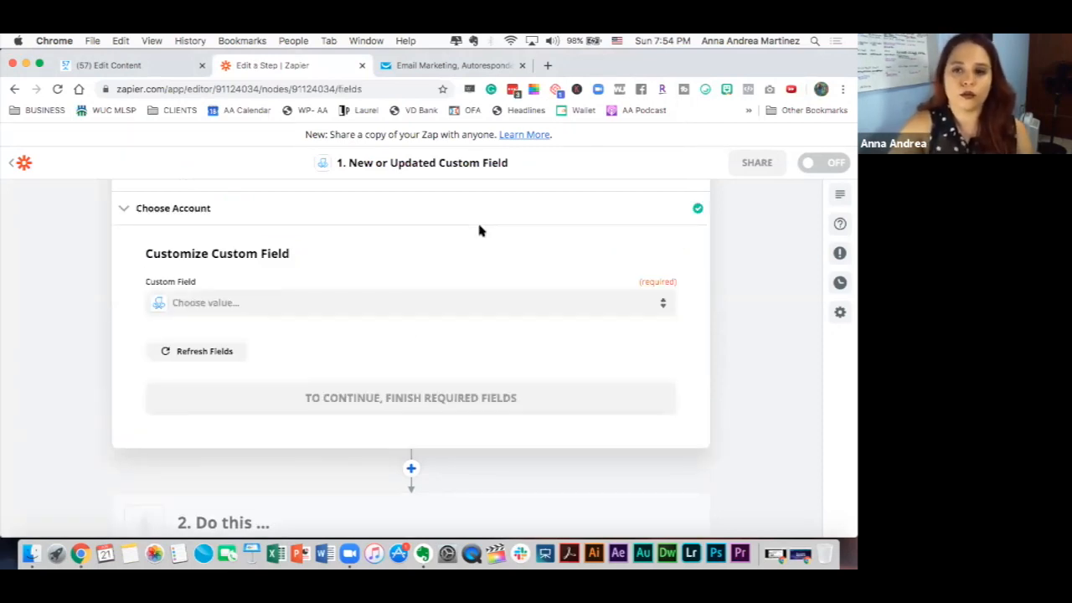
- Set the trigger's custom field to Email Address LM and continue to the trigger test
{"action": "left_click", "coordinate": [482, 307]}
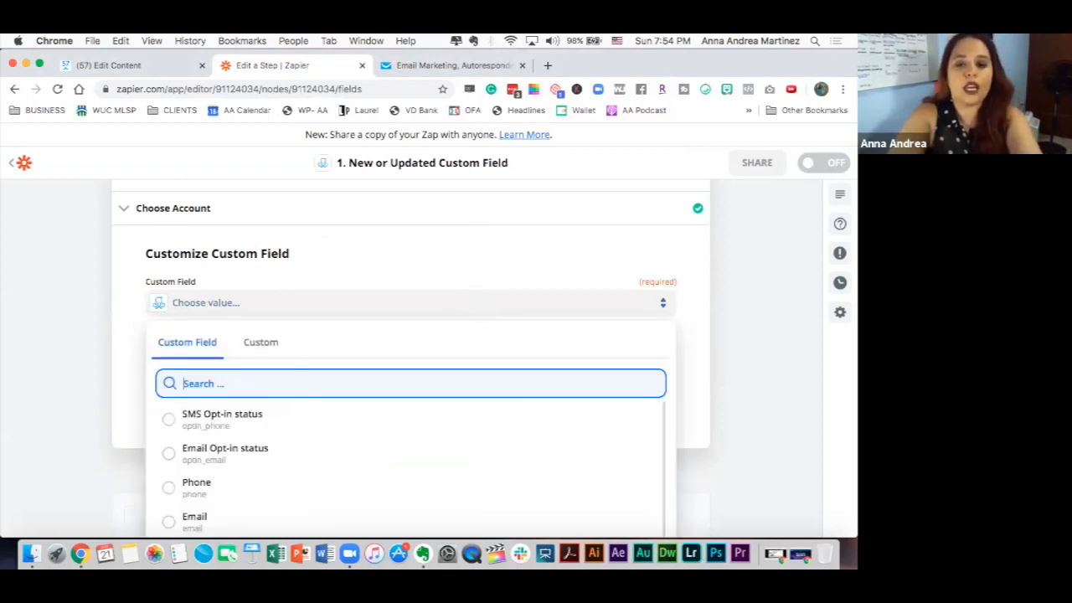
{"action": "type", "text": "email"}
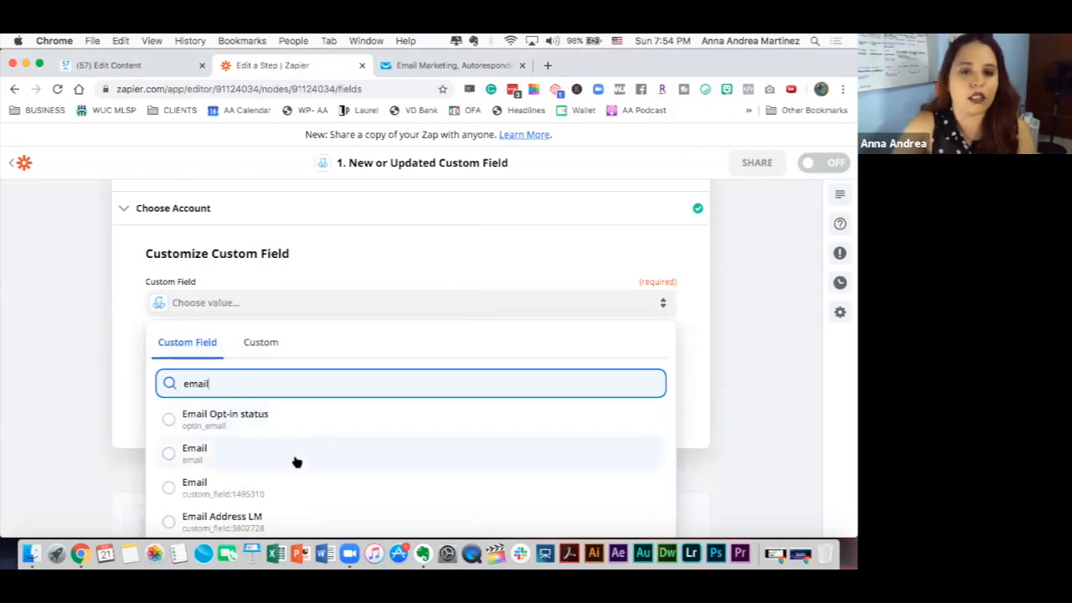
{"action": "left_click", "coordinate": [228, 521]}
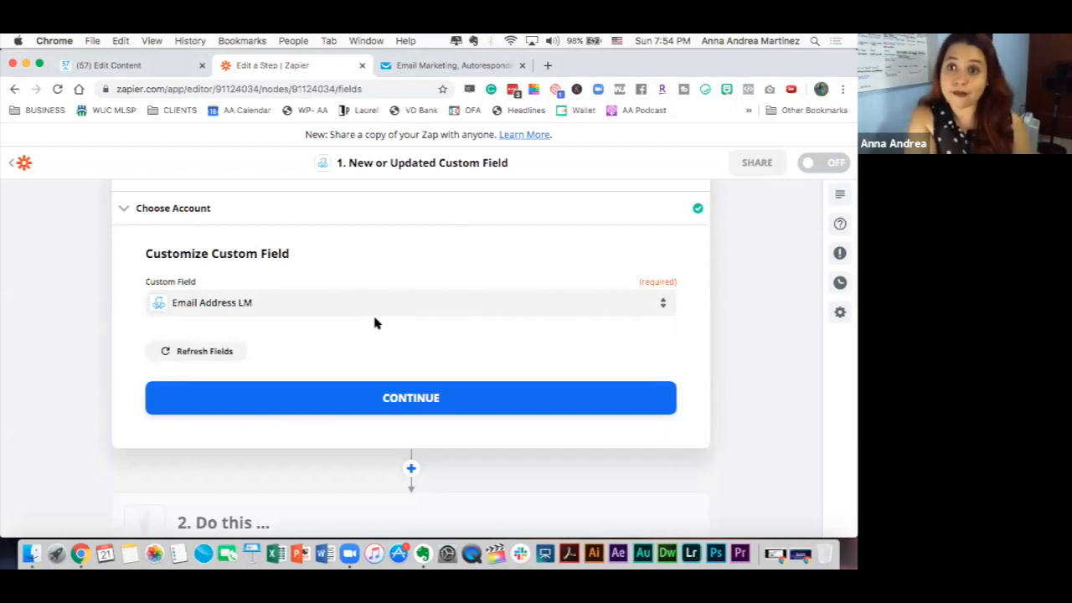
{"action": "left_click", "coordinate": [418, 403]}
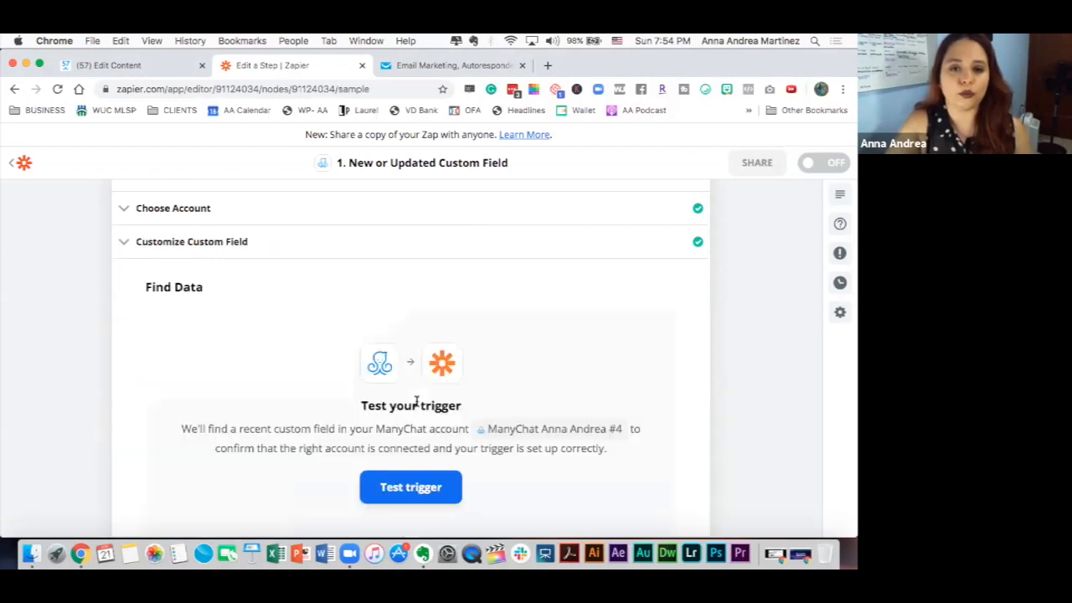
- Test the ManyChat trigger and review the sample custom field data through to the end
{"action": "scroll", "coordinate": [416, 402], "scroll_direction": "down", "scroll_amount": 3}
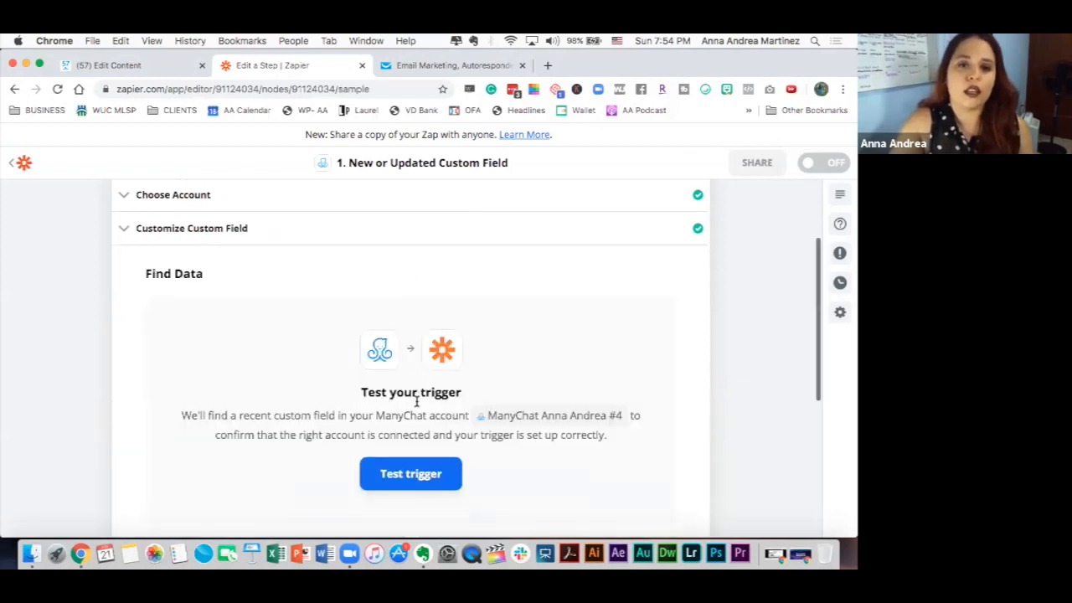
{"action": "left_click", "coordinate": [417, 404]}
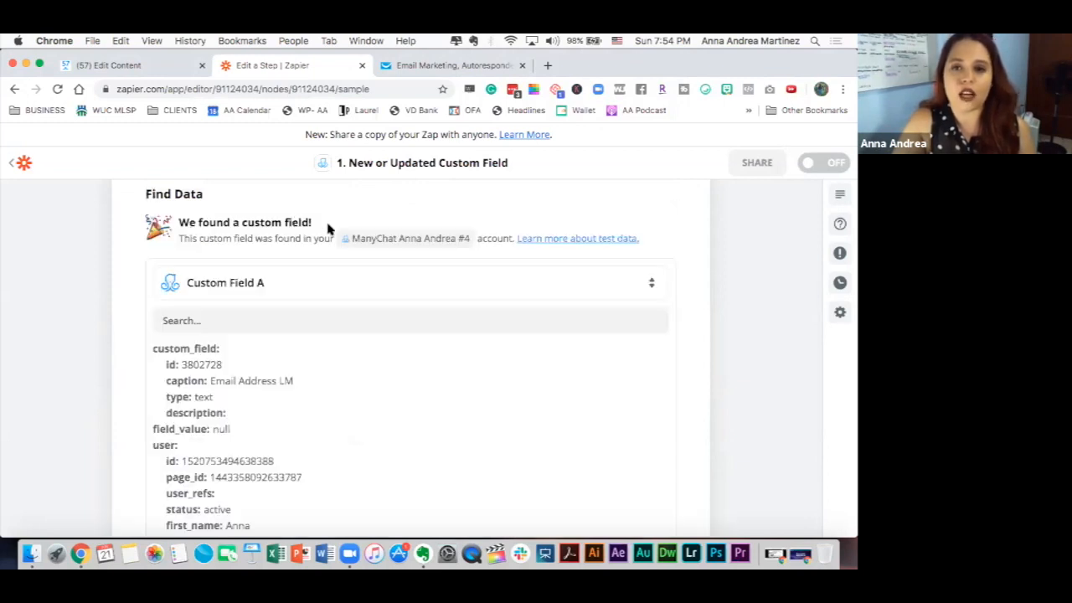
{"action": "scroll", "coordinate": [339, 346], "scroll_direction": "down", "scroll_amount": 10}
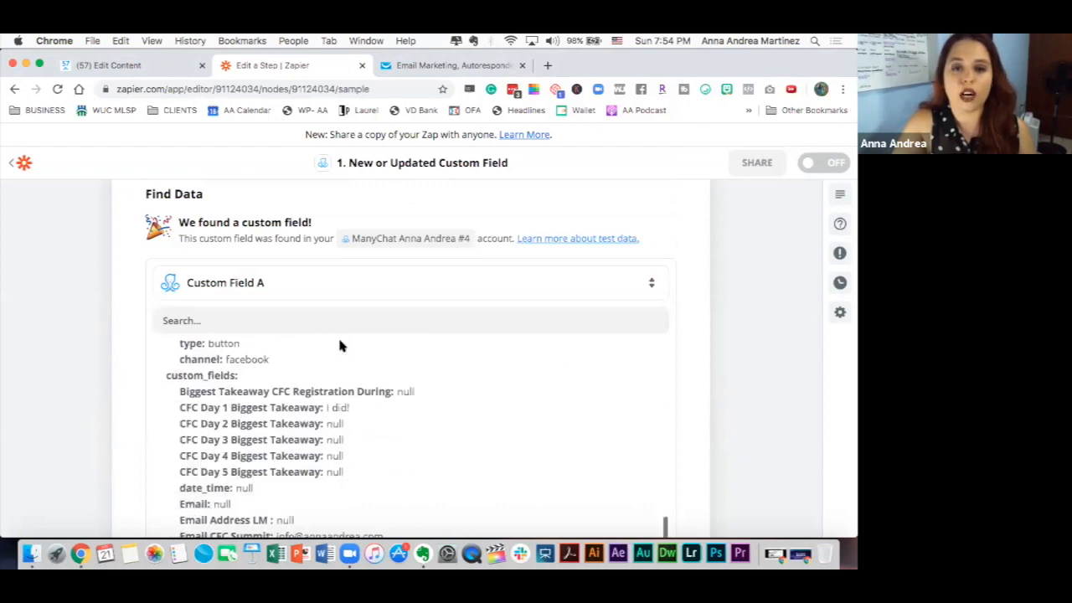
{"action": "scroll", "coordinate": [715, 344], "scroll_direction": "down", "scroll_amount": 5}
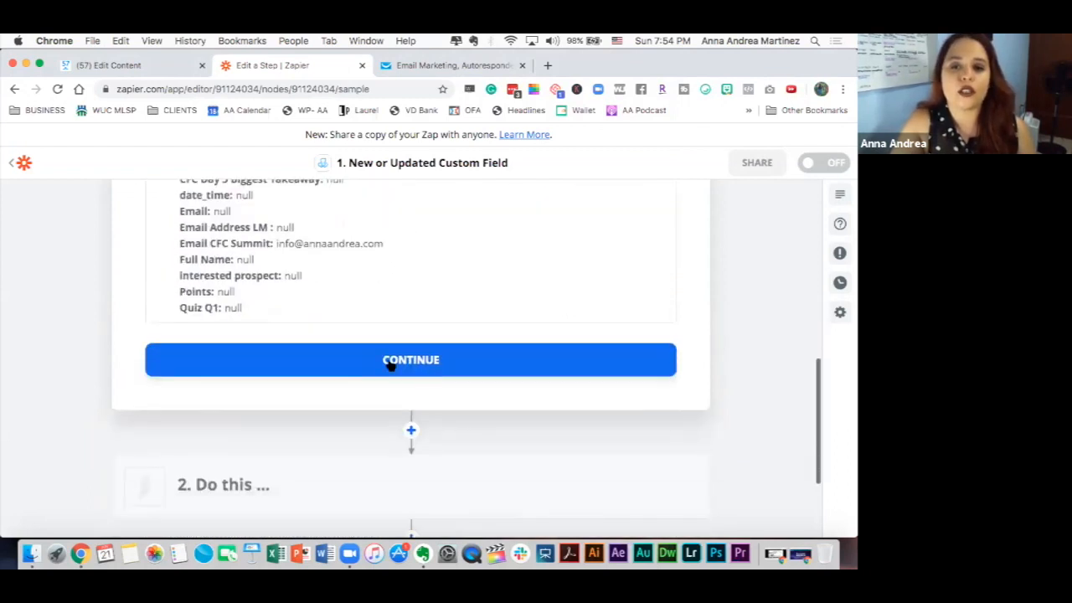
- Finish the trigger setup and add GetResponse's Create Contact as the Zap's action, continuing to the account choice
{"action": "left_click", "coordinate": [376, 351]}
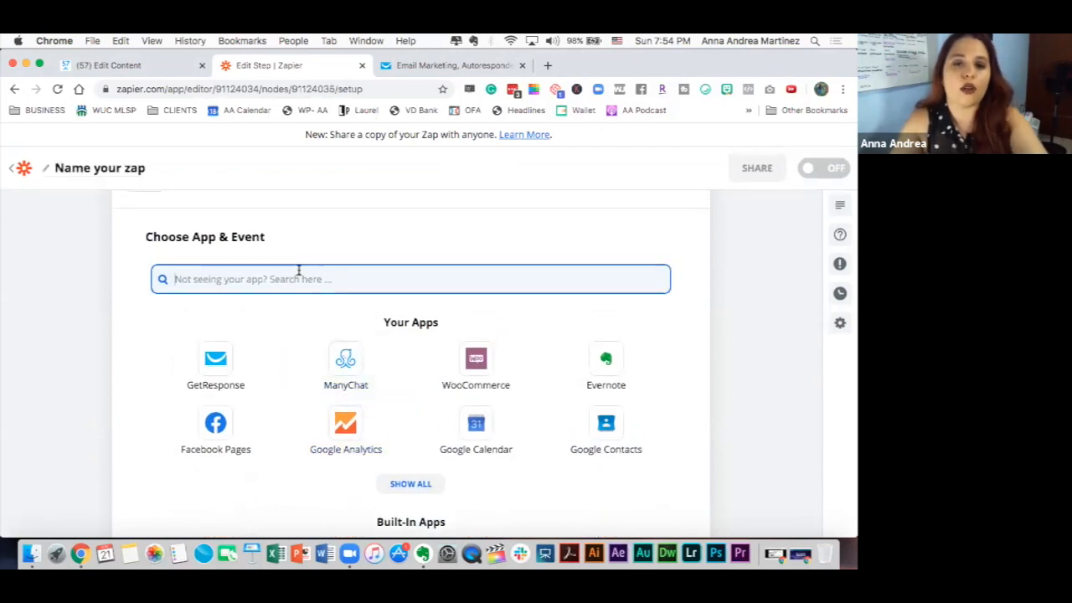
{"action": "left_click", "coordinate": [216, 362]}
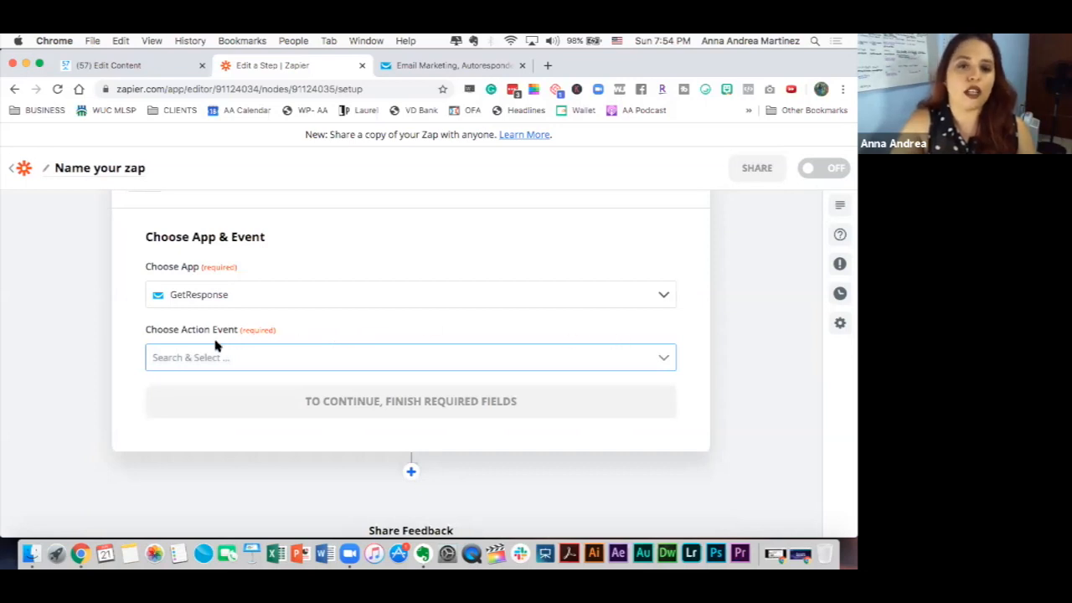
{"action": "left_click", "coordinate": [336, 355]}
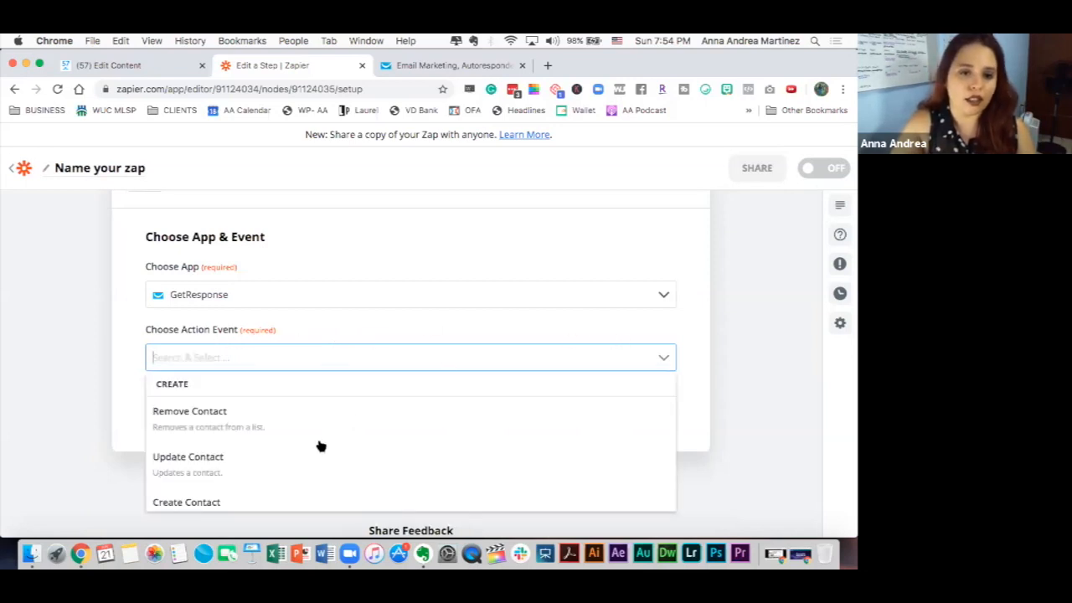
{"action": "scroll", "coordinate": [309, 455], "scroll_direction": "down", "scroll_amount": 2}
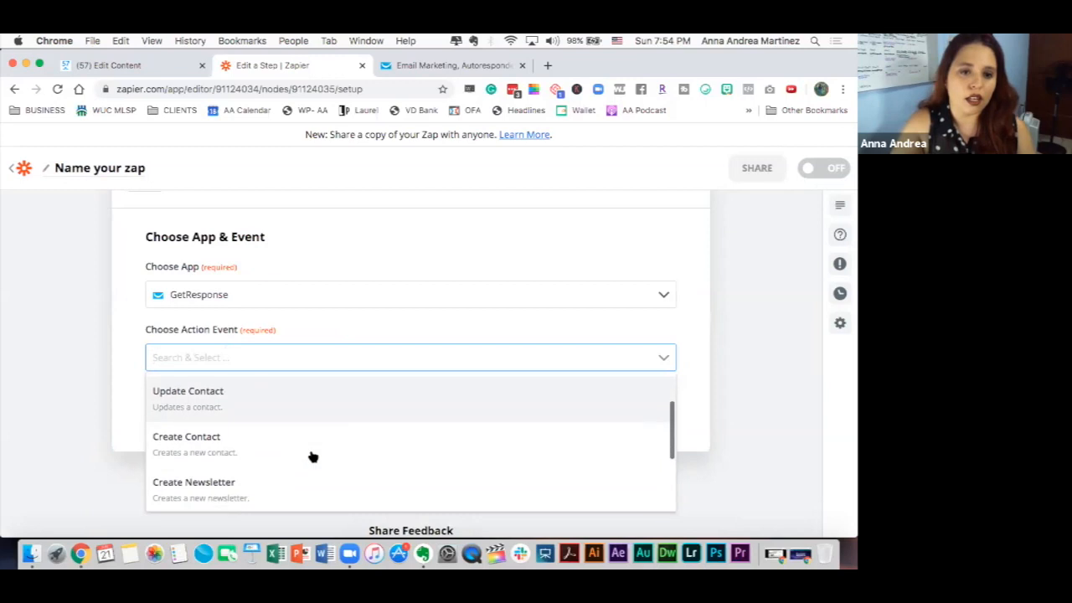
{"action": "left_click", "coordinate": [221, 444]}
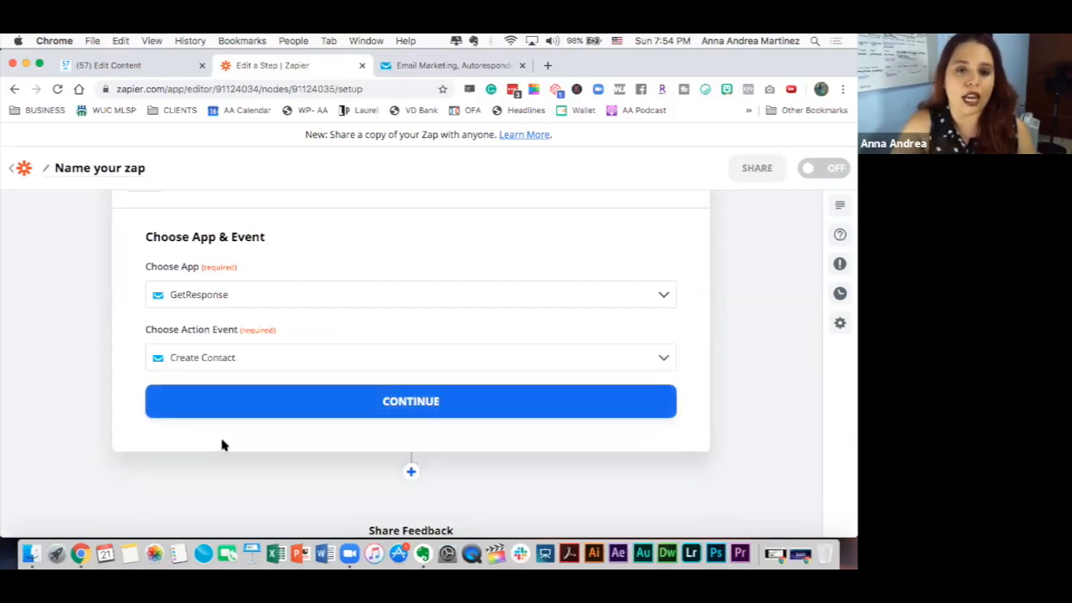
{"action": "left_click", "coordinate": [335, 399]}
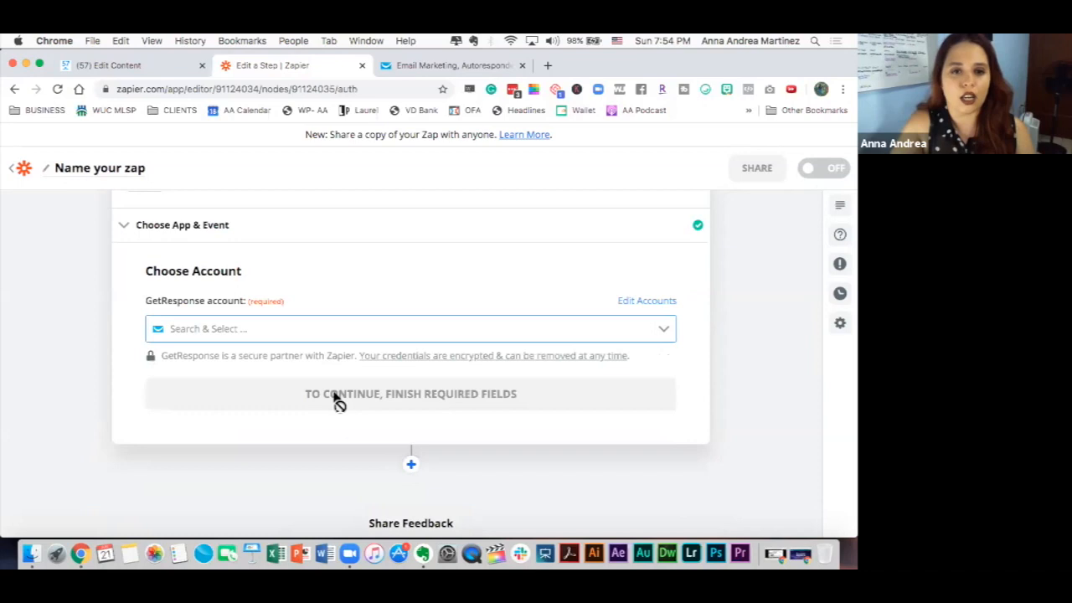
- Choose the existing GetResponse account for the action and continue to the contact's field setup
{"action": "left_click", "coordinate": [403, 328]}
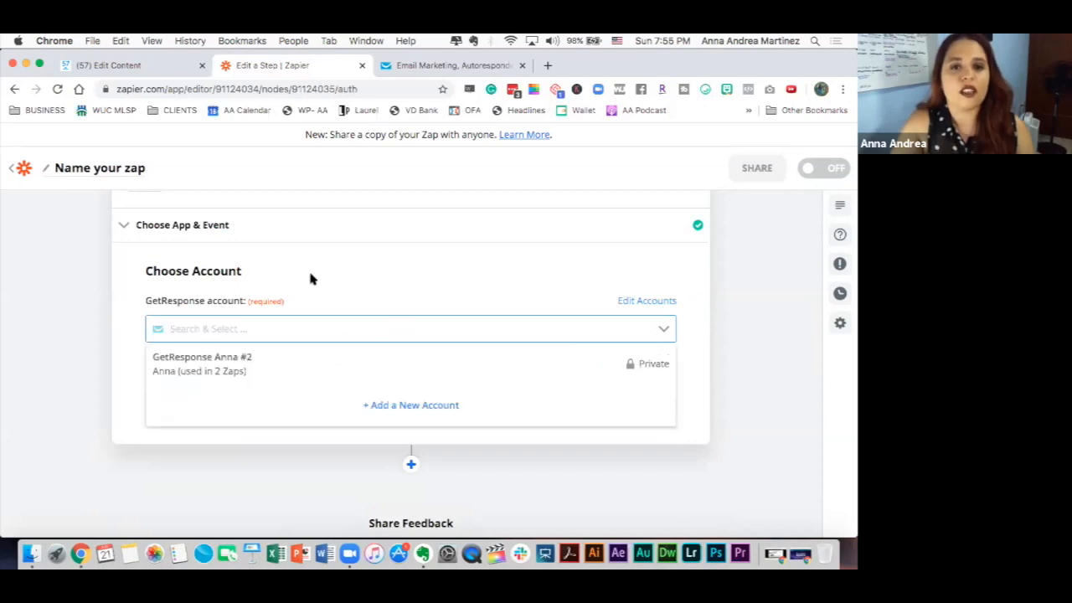
{"action": "left_click", "coordinate": [232, 369]}
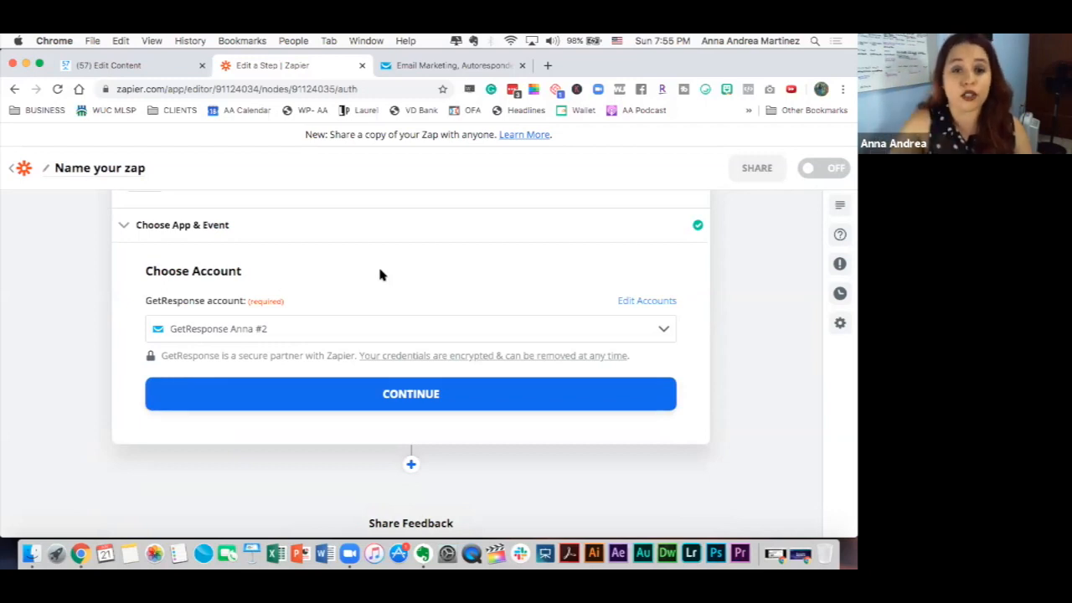
{"action": "left_click", "coordinate": [434, 390]}
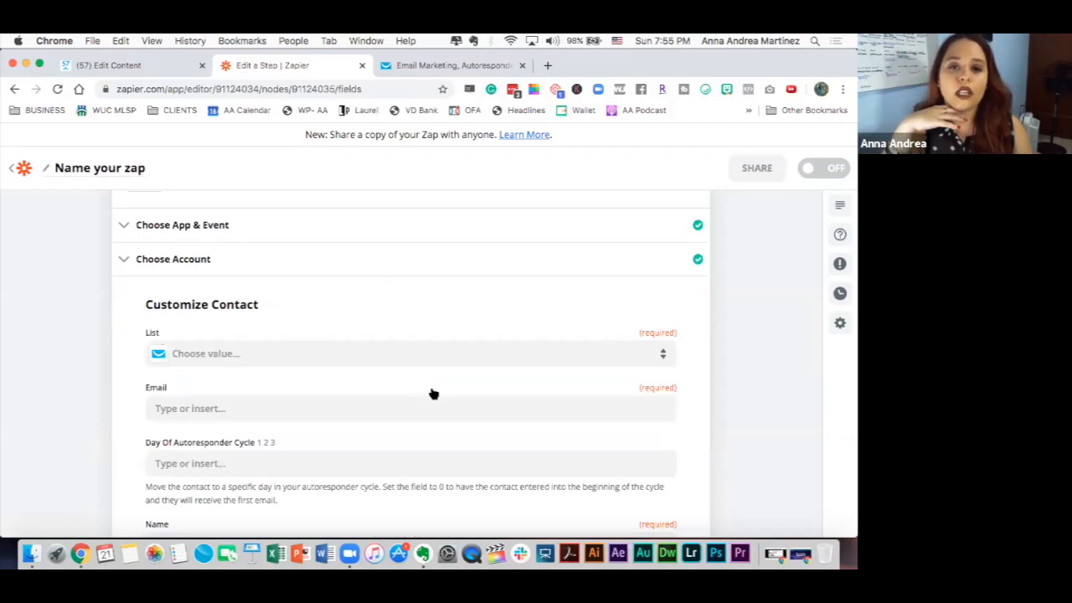
- Set the contact's destination list to leadmagnet-lmchatbottemplate
{"action": "left_click", "coordinate": [375, 358]}
{"action": "scroll", "coordinate": [375, 357], "scroll_direction": "down", "scroll_amount": 2}
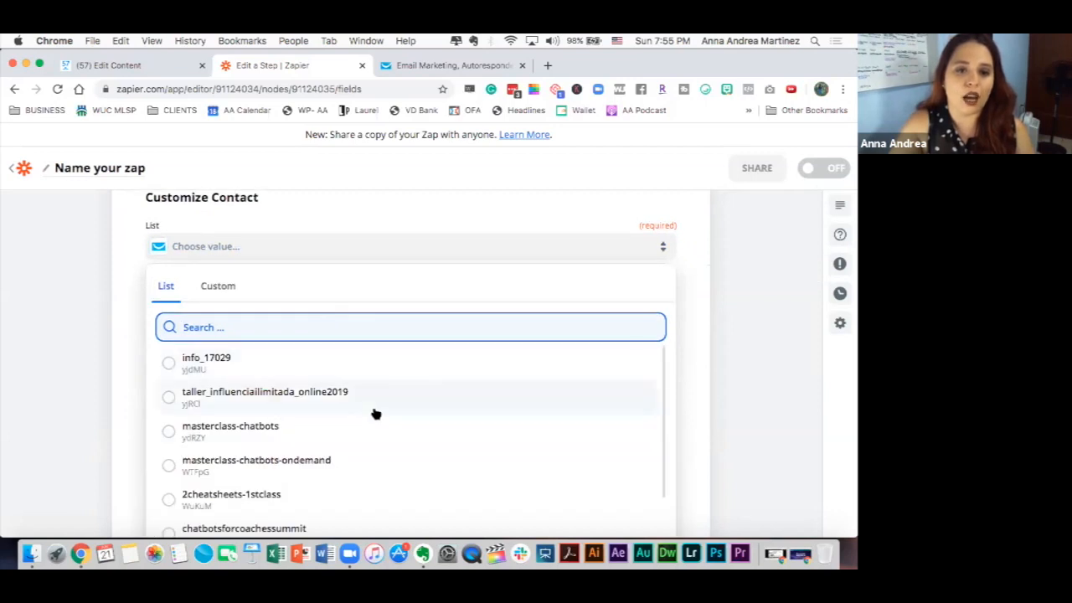
{"action": "scroll", "coordinate": [375, 413], "scroll_direction": "down", "scroll_amount": 4}
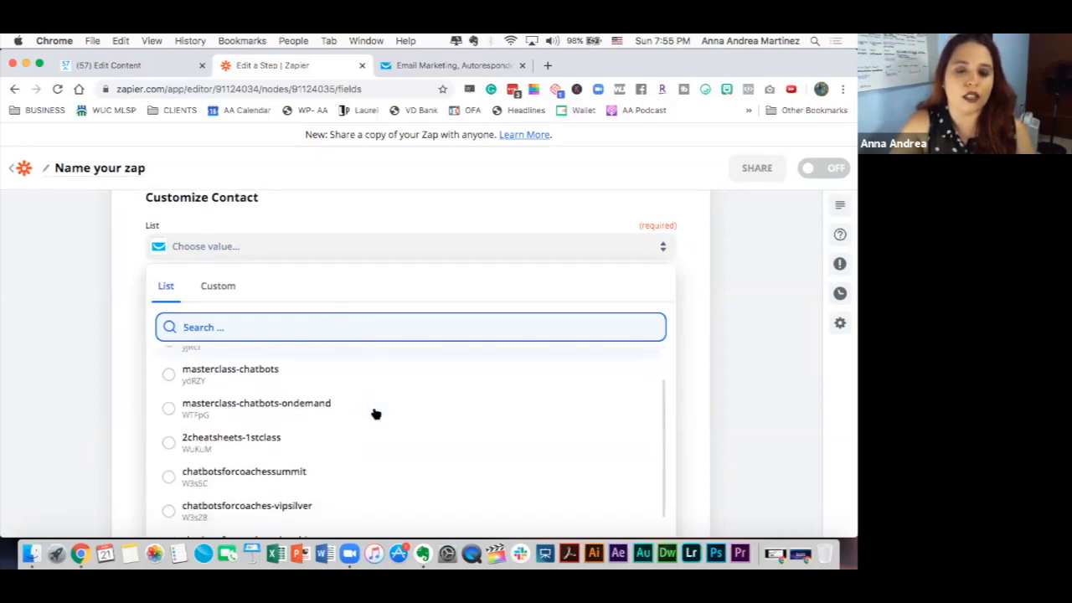
{"action": "scroll", "coordinate": [375, 414], "scroll_direction": "down", "scroll_amount": 1}
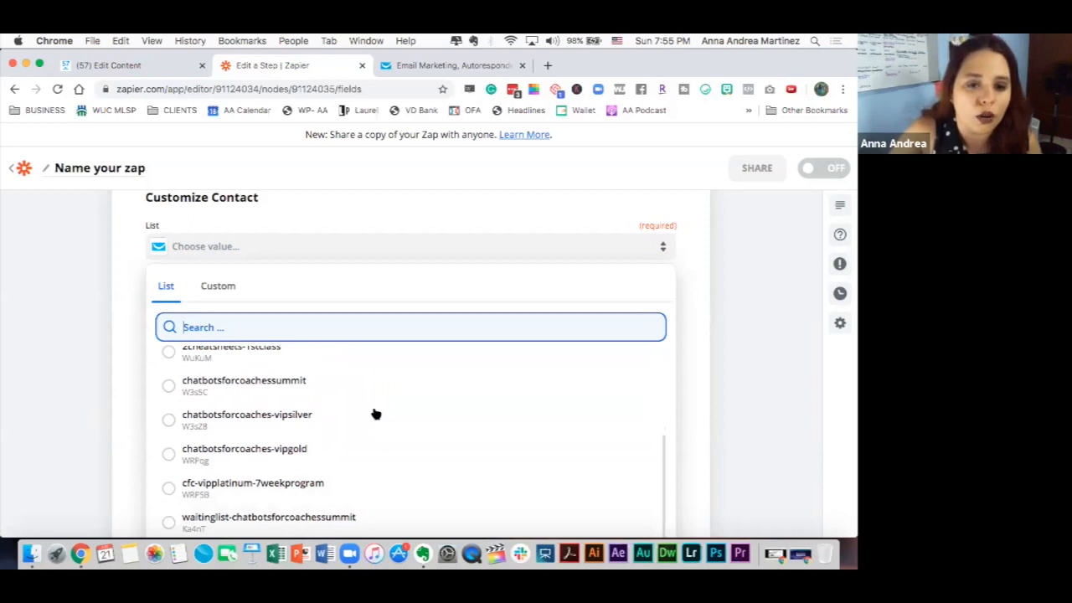
{"action": "scroll", "coordinate": [375, 414], "scroll_direction": "up", "scroll_amount": 3}
{"action": "scroll", "coordinate": [375, 414], "scroll_direction": "up", "scroll_amount": 1}
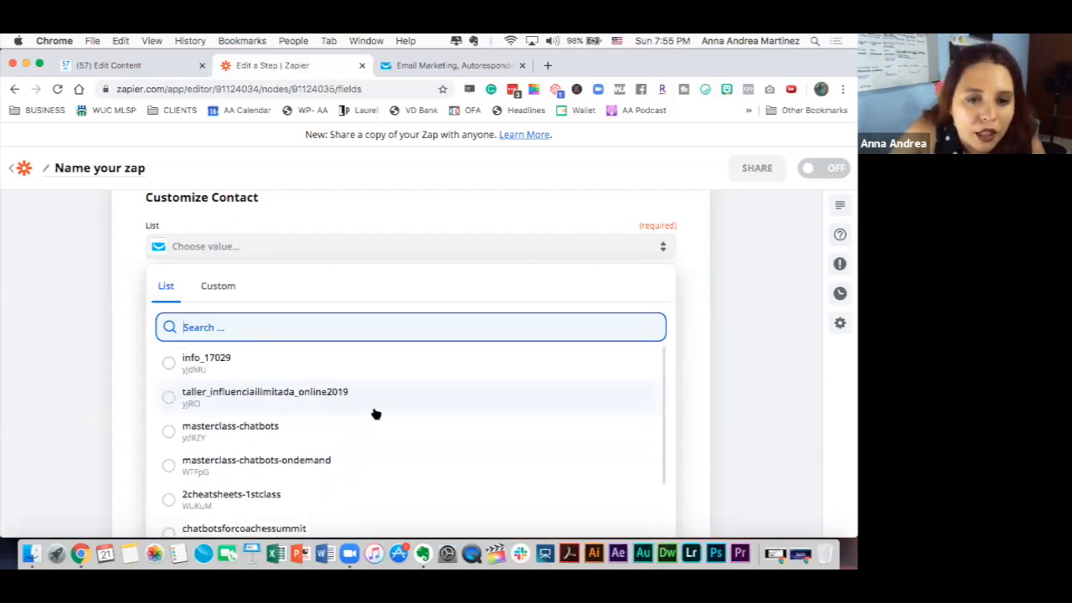
{"action": "scroll", "coordinate": [340, 290], "scroll_direction": "down", "scroll_amount": 3}
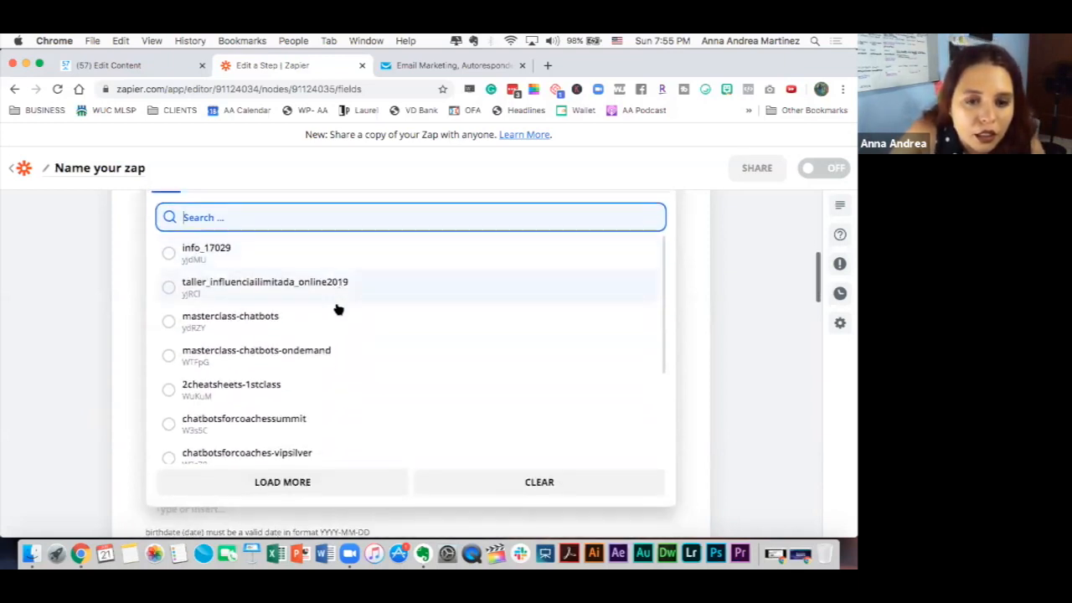
{"action": "scroll", "coordinate": [339, 350], "scroll_direction": "down", "scroll_amount": 4}
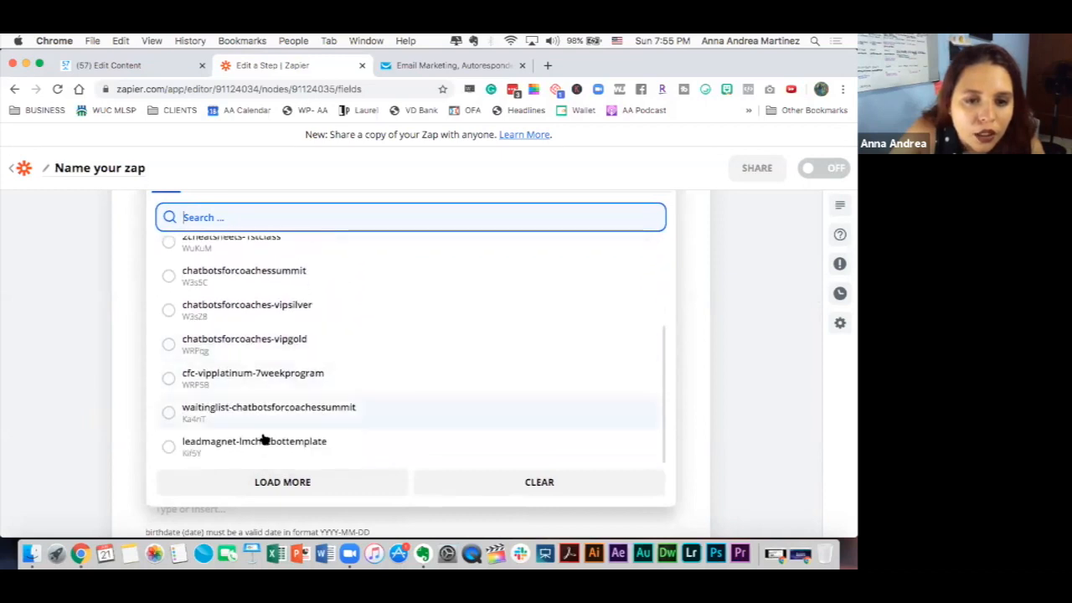
{"action": "left_click", "coordinate": [171, 451]}
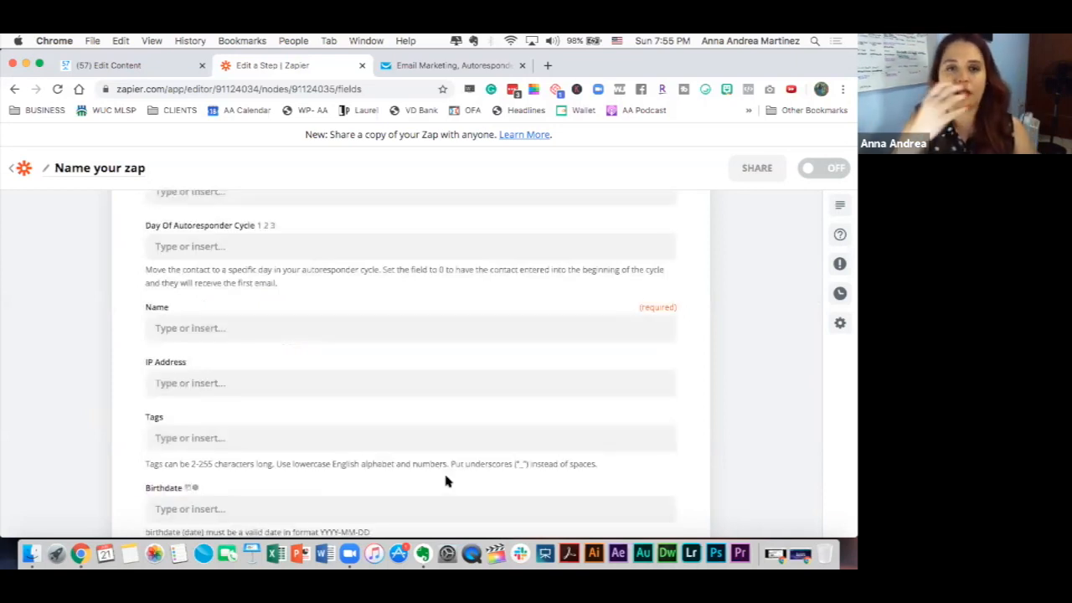
- Search the ManyChat trigger data for "email" and map the contact's Email to Custom Field Caption: Email Address LM
{"action": "scroll", "coordinate": [445, 475], "scroll_direction": "up", "scroll_amount": 4}
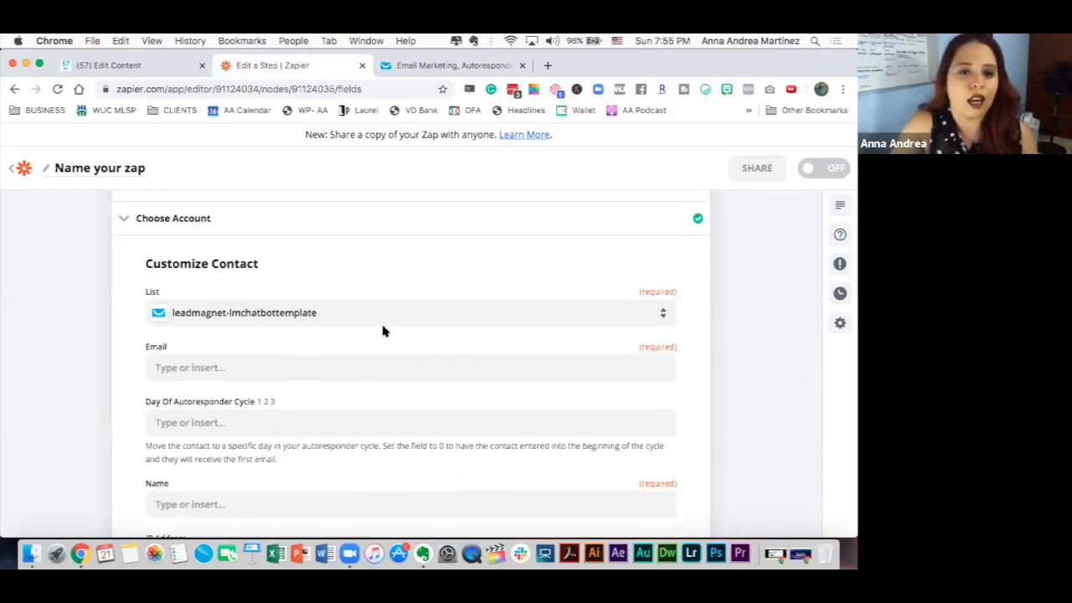
{"action": "left_click", "coordinate": [240, 369]}
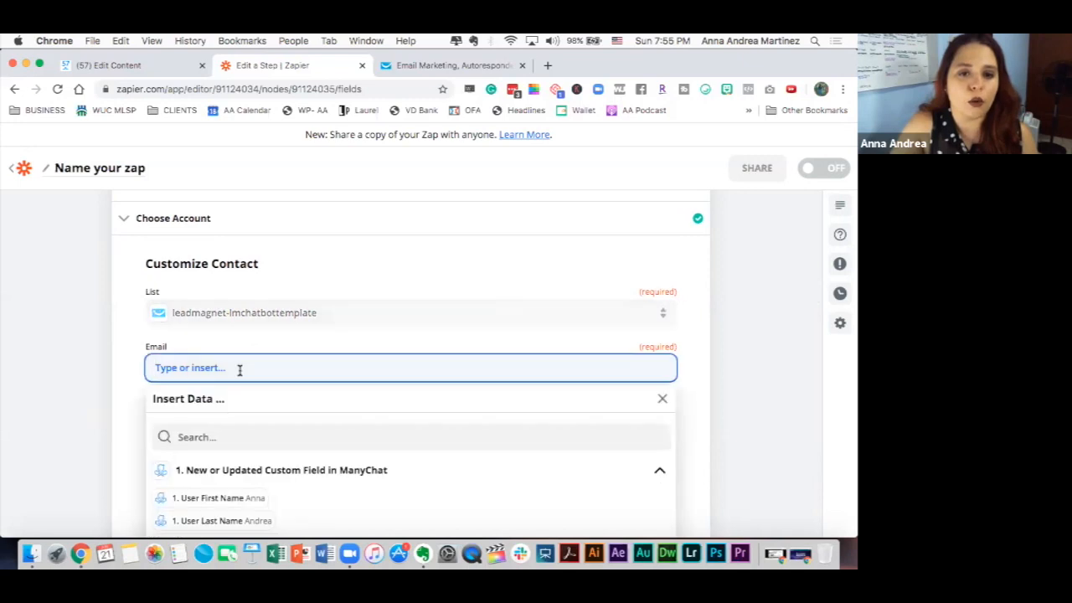
{"action": "scroll", "coordinate": [291, 329], "scroll_direction": "down", "scroll_amount": 3}
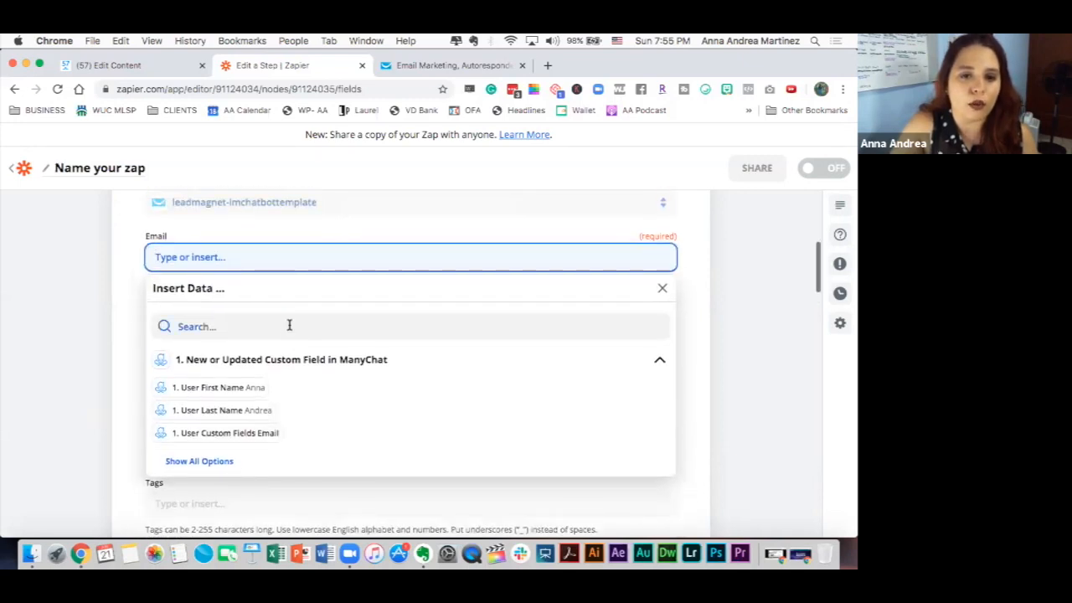
{"action": "left_click", "coordinate": [213, 467]}
{"action": "scroll", "coordinate": [307, 426], "scroll_direction": "down", "scroll_amount": 5}
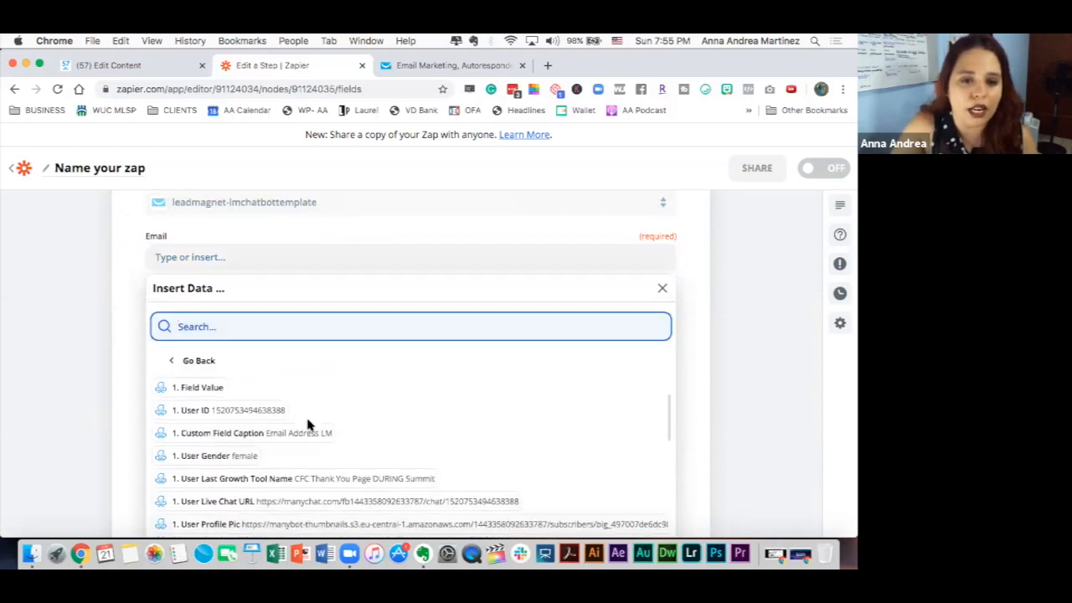
{"action": "scroll", "coordinate": [307, 425], "scroll_direction": "down", "scroll_amount": 3}
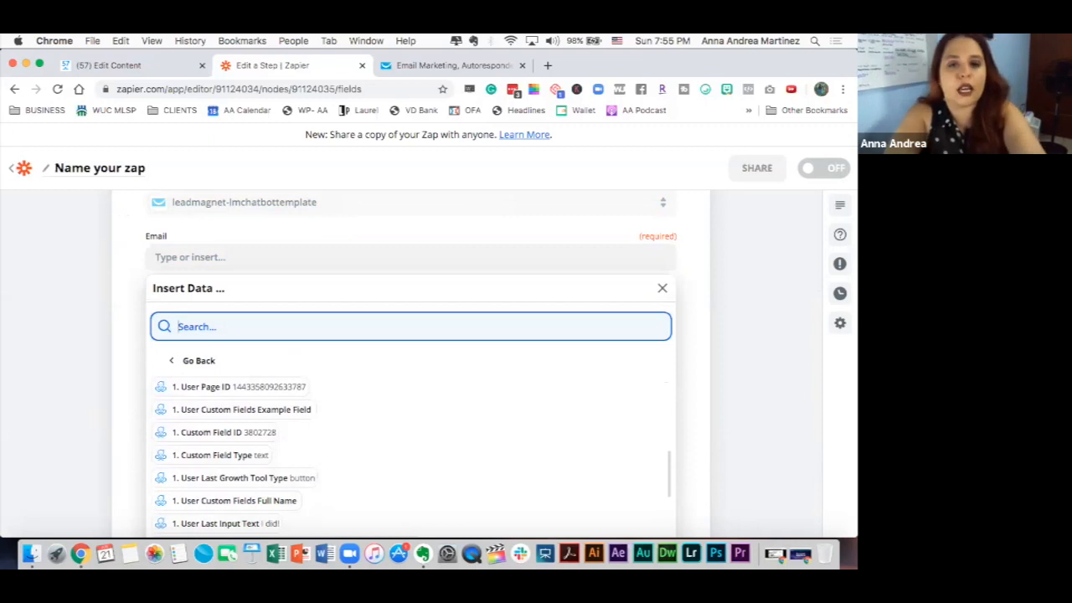
{"action": "type", "text": "email"}
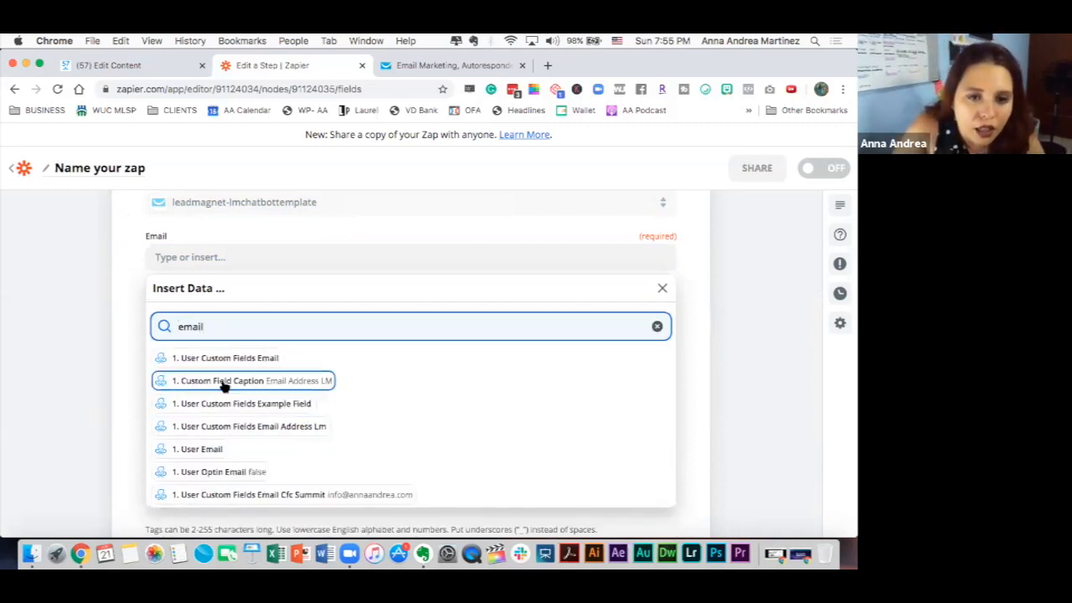
{"action": "left_click", "coordinate": [320, 384]}
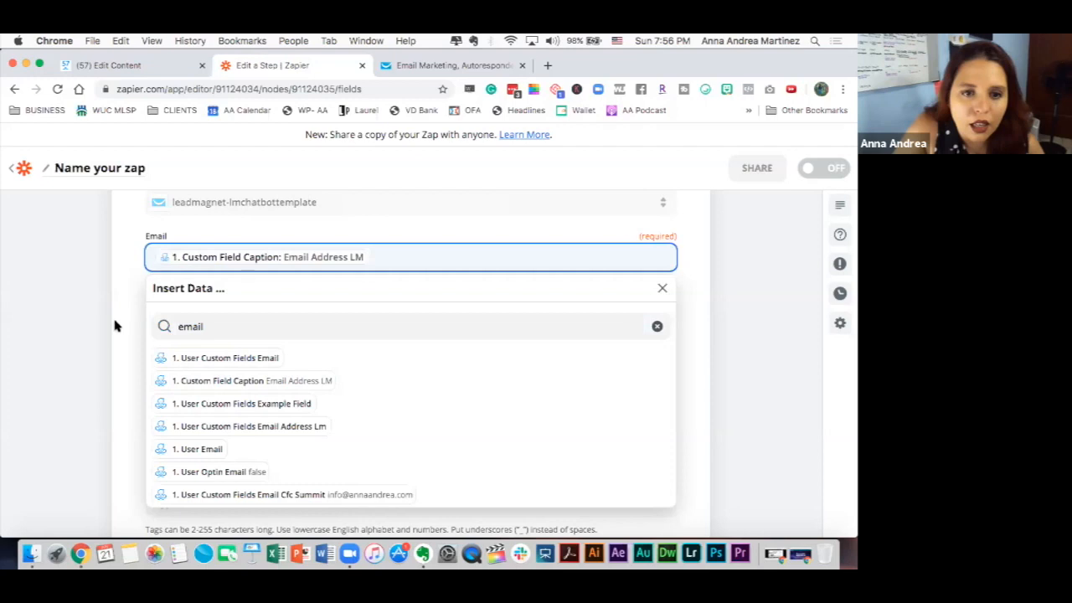
{"action": "left_click", "coordinate": [138, 292]}
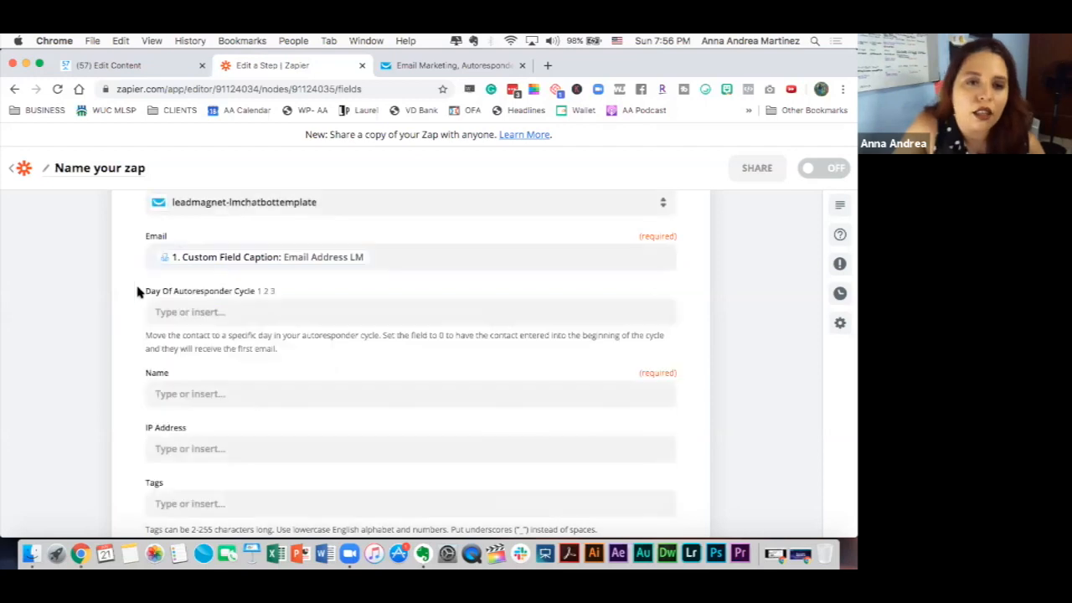
- Map the contact's Name to ManyChat's User First Name followed by User Last Name
{"action": "scroll", "coordinate": [210, 306], "scroll_direction": "down", "scroll_amount": 2}
{"action": "left_click", "coordinate": [210, 305]}
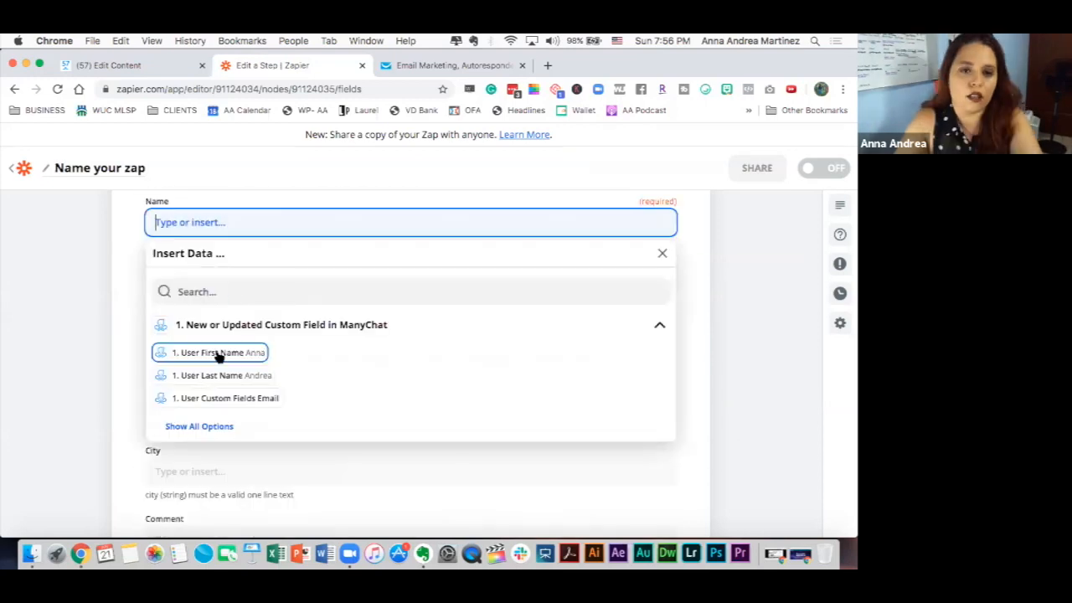
{"action": "left_click", "coordinate": [209, 353]}
{"action": "left_click", "coordinate": [217, 375]}
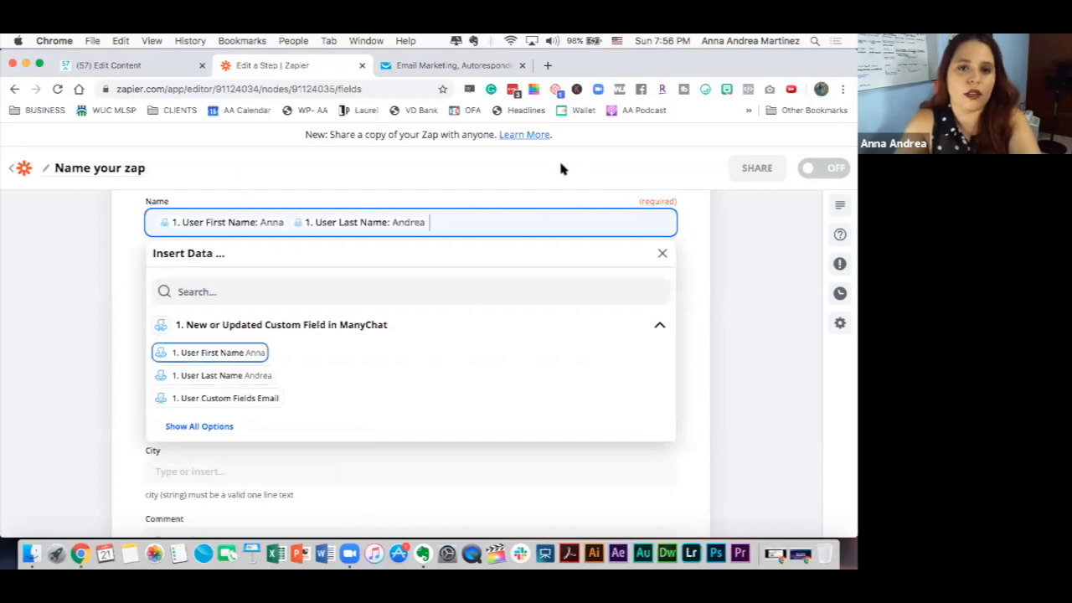
{"action": "left_click", "coordinate": [559, 158]}
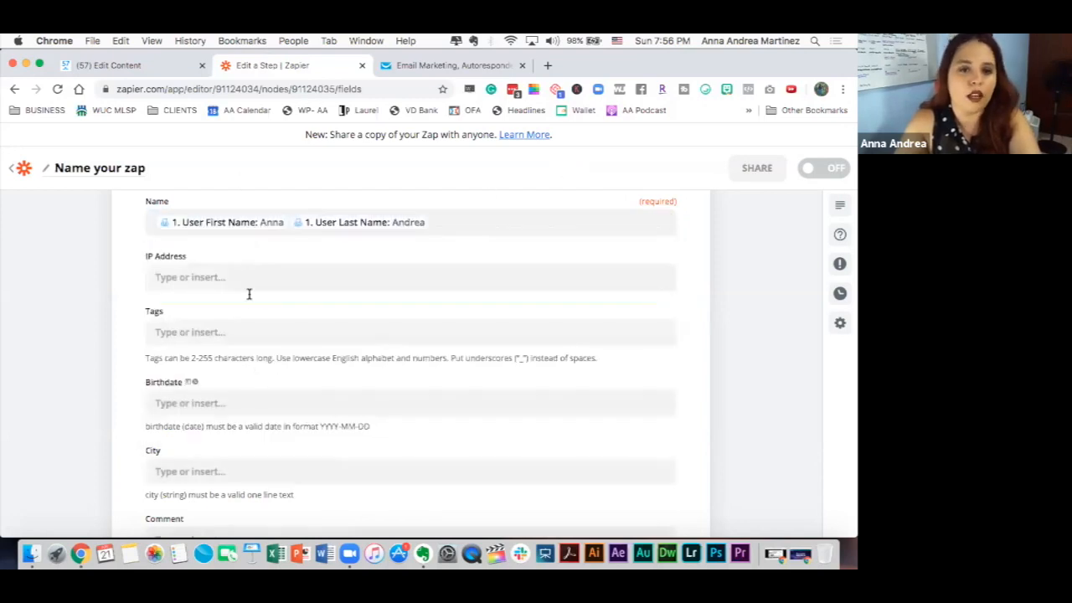
- Replace the contact's Origin value with "manychat registrant"
{"action": "scroll", "coordinate": [234, 360], "scroll_direction": "down", "scroll_amount": 1}
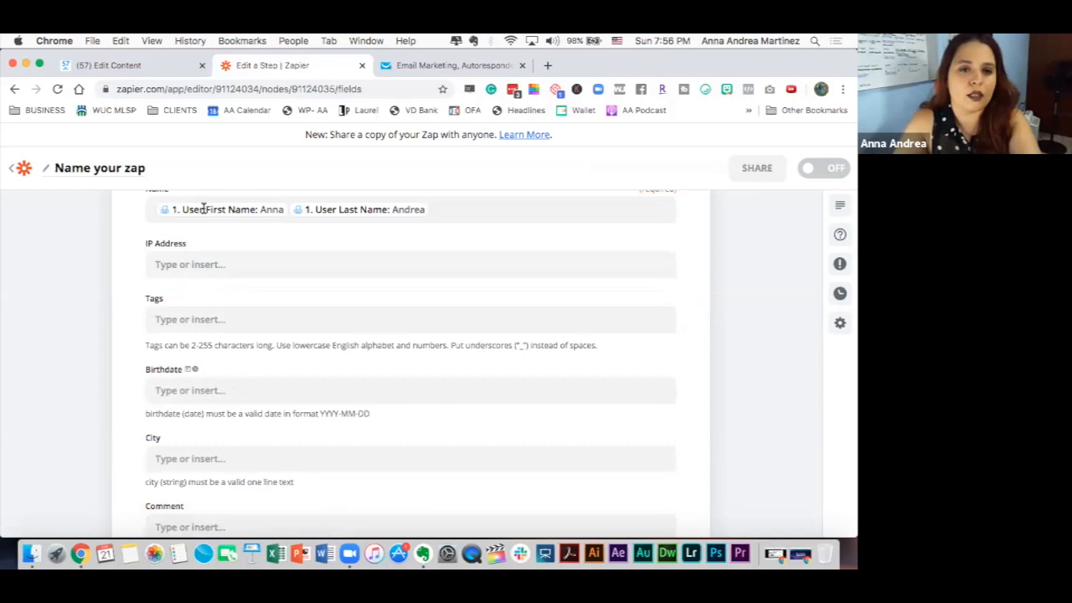
{"action": "scroll", "coordinate": [194, 285], "scroll_direction": "down", "scroll_amount": 3}
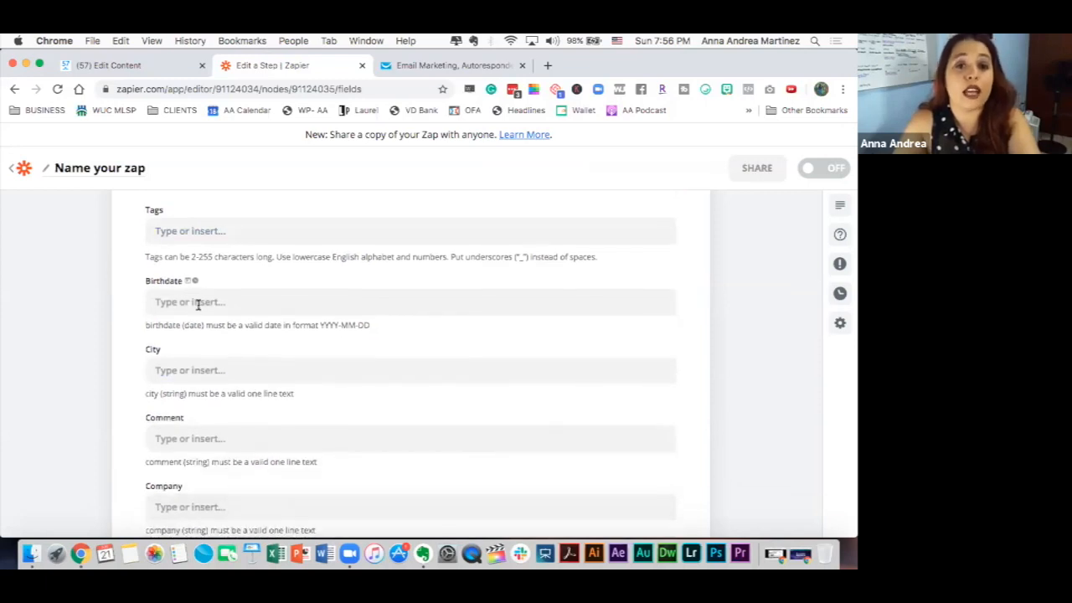
{"action": "scroll", "coordinate": [198, 304], "scroll_direction": "down", "scroll_amount": 10}
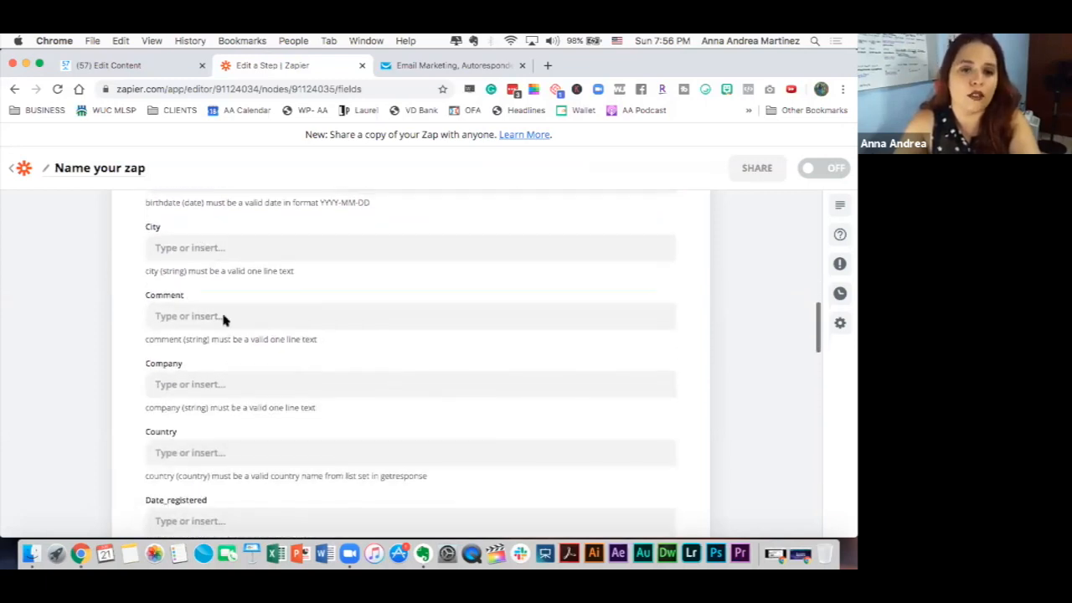
{"action": "scroll", "coordinate": [229, 359], "scroll_direction": "down", "scroll_amount": 10}
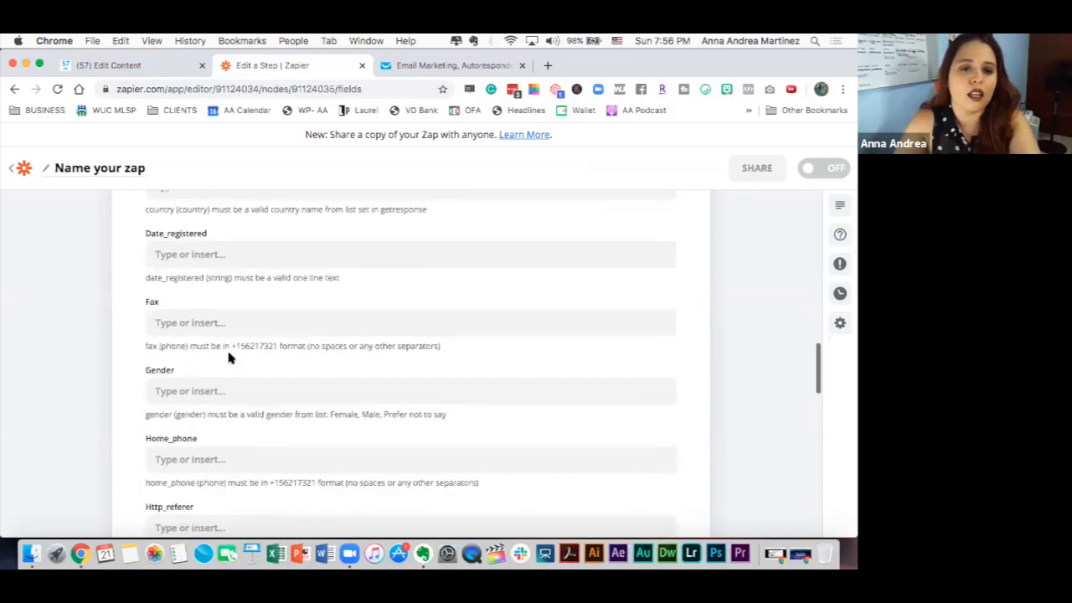
{"action": "scroll", "coordinate": [228, 359], "scroll_direction": "down", "scroll_amount": 4}
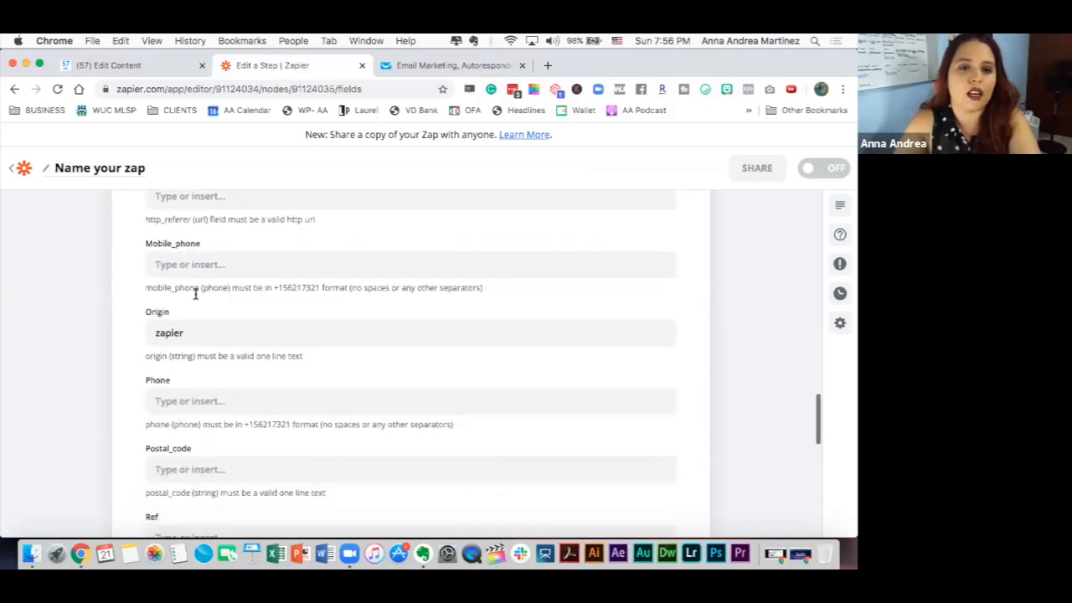
{"action": "double_click", "coordinate": [172, 290]}
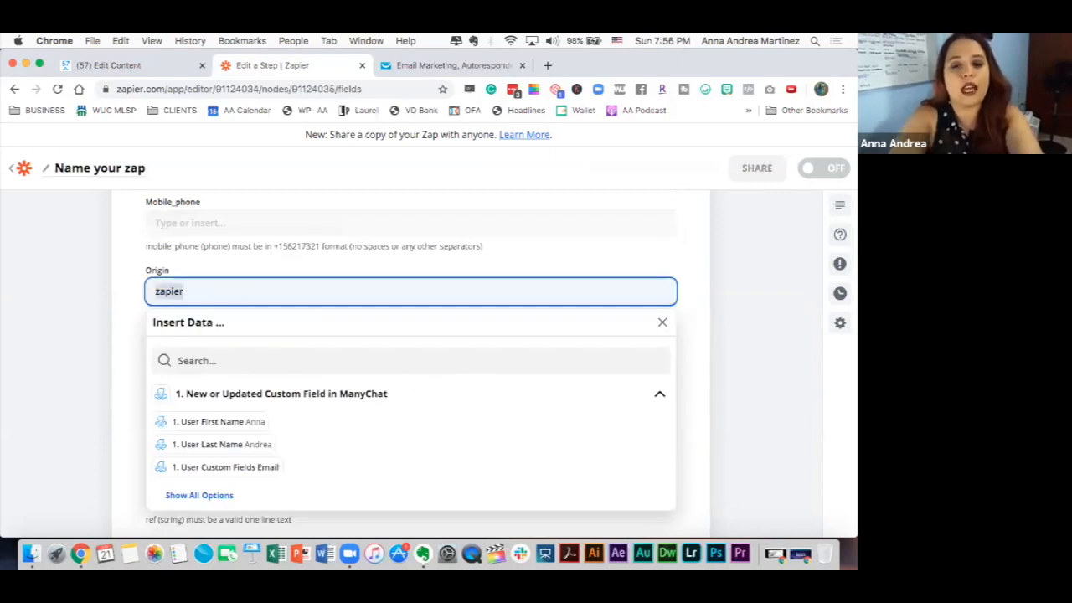
{"action": "type", "text": "manychat"}
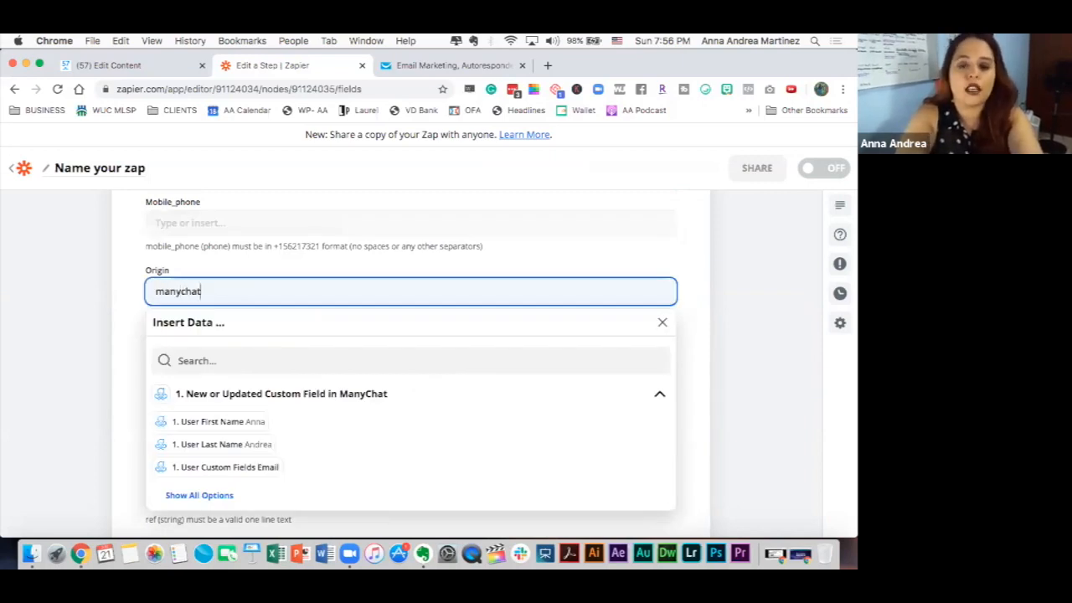
{"action": "type", "text": " registrant"}
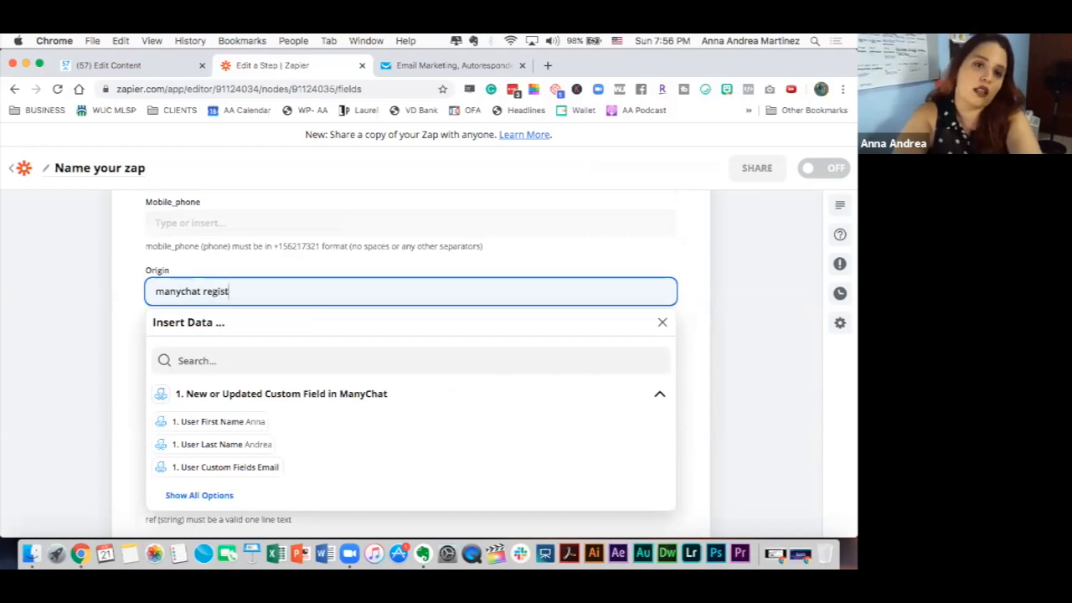
- Finish customizing the GetResponse contact with the remaining optional fields empty, and test the Create Contact step
{"action": "left_click", "coordinate": [132, 345]}
{"action": "scroll", "coordinate": [132, 345], "scroll_direction": "down", "scroll_amount": 2}
{"action": "scroll", "coordinate": [257, 304], "scroll_direction": "down", "scroll_amount": 8}
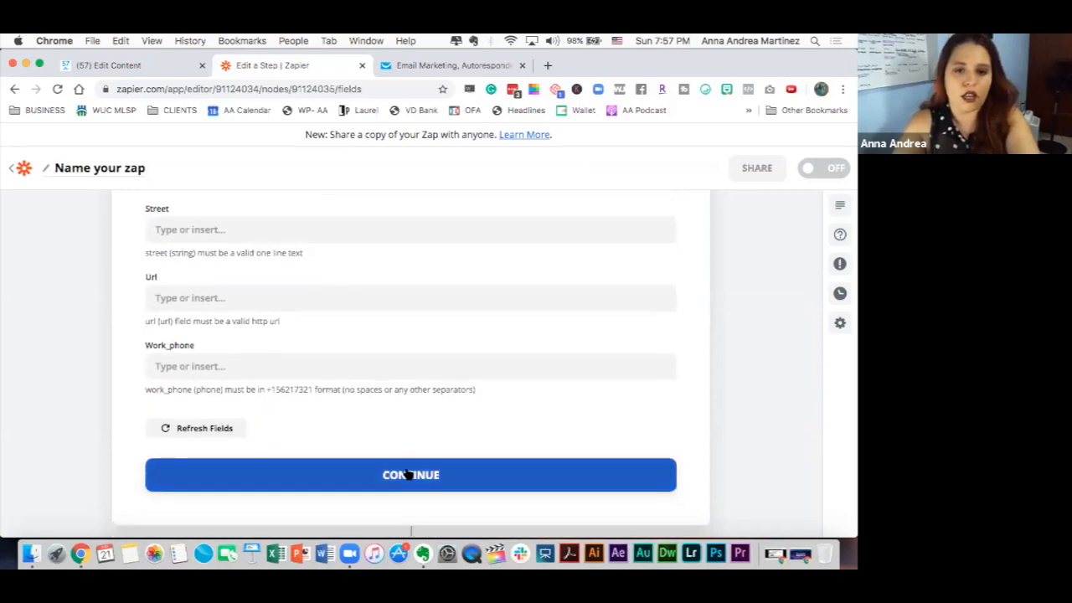
{"action": "left_click", "coordinate": [406, 471]}
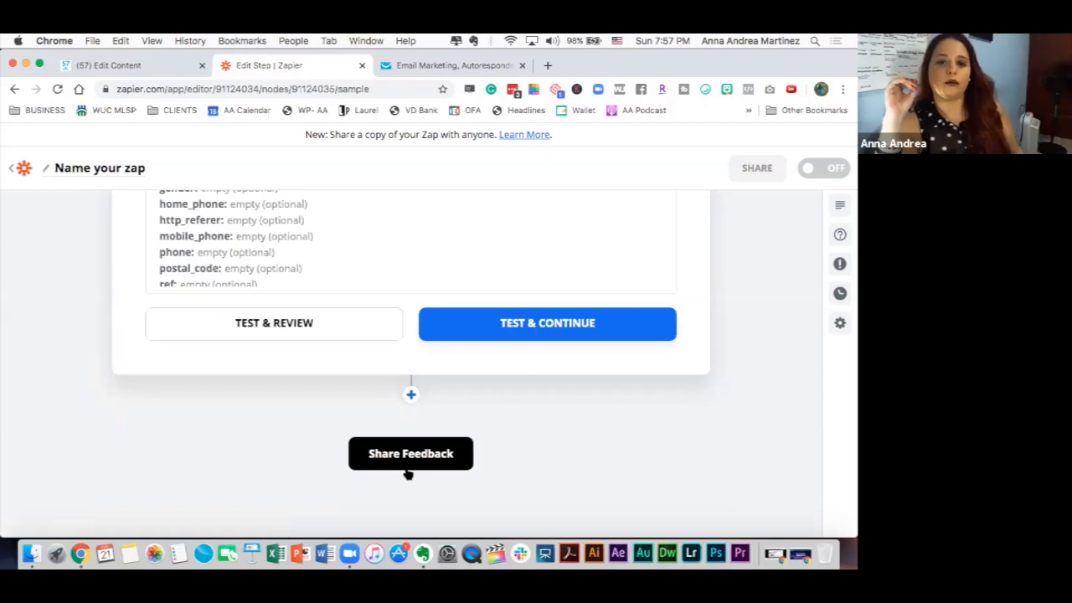
{"action": "left_click", "coordinate": [517, 331]}
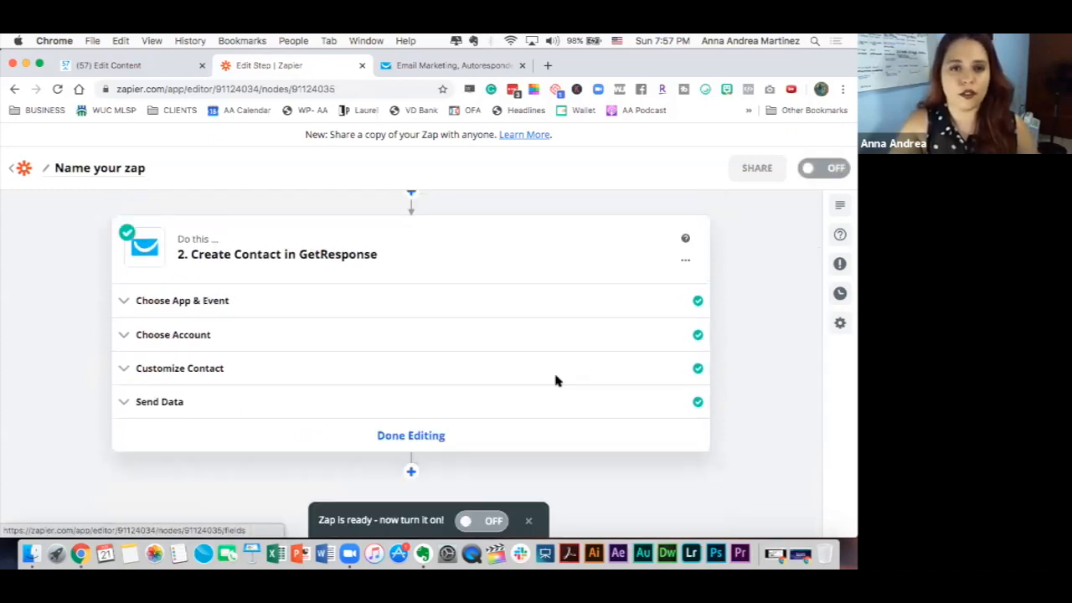
- Turn on the finished Zap linking the ManyChat custom field to GetResponse
{"action": "scroll", "coordinate": [556, 381], "scroll_direction": "down", "scroll_amount": 2}
{"action": "scroll", "coordinate": [556, 381], "scroll_direction": "up", "scroll_amount": 4}
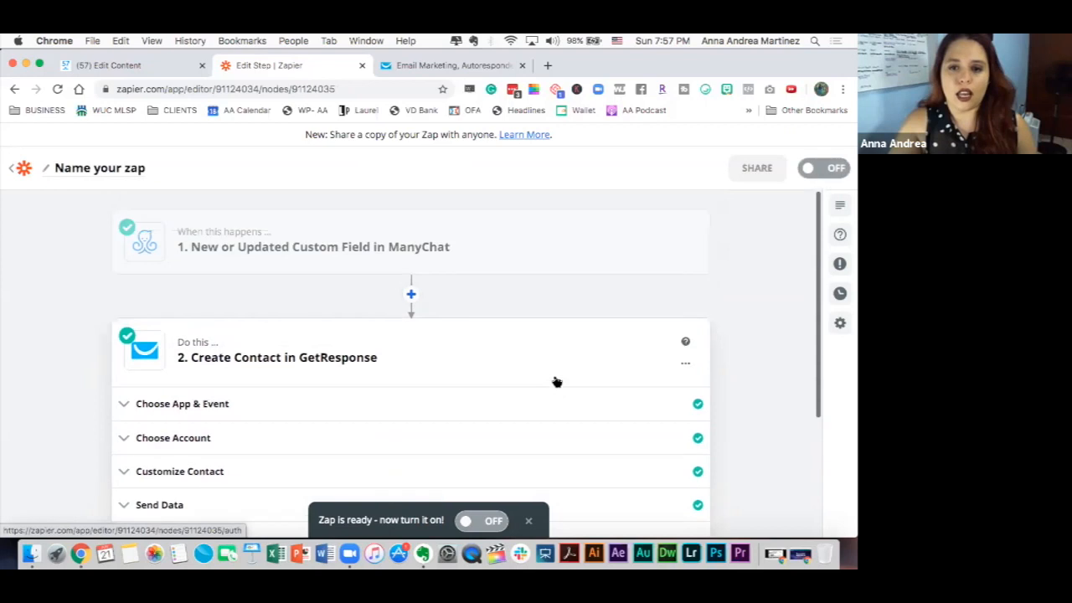
{"action": "left_click", "coordinate": [492, 521]}
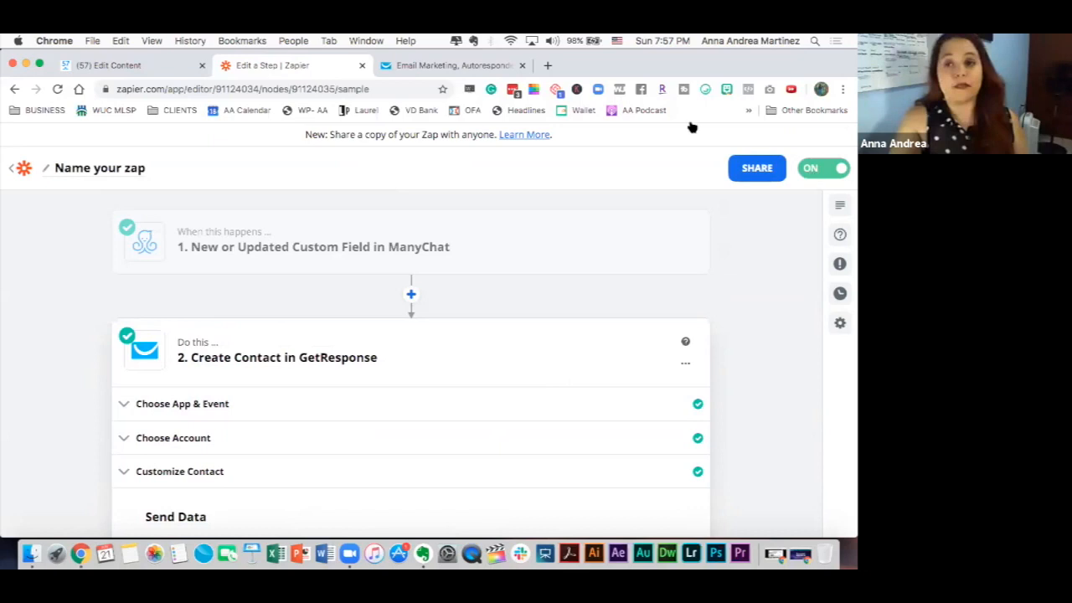
- Switch to GetResponse and view the Autoresponders page where follow-up emails are created, then return to the Zap
{"action": "left_click", "coordinate": [447, 67]}
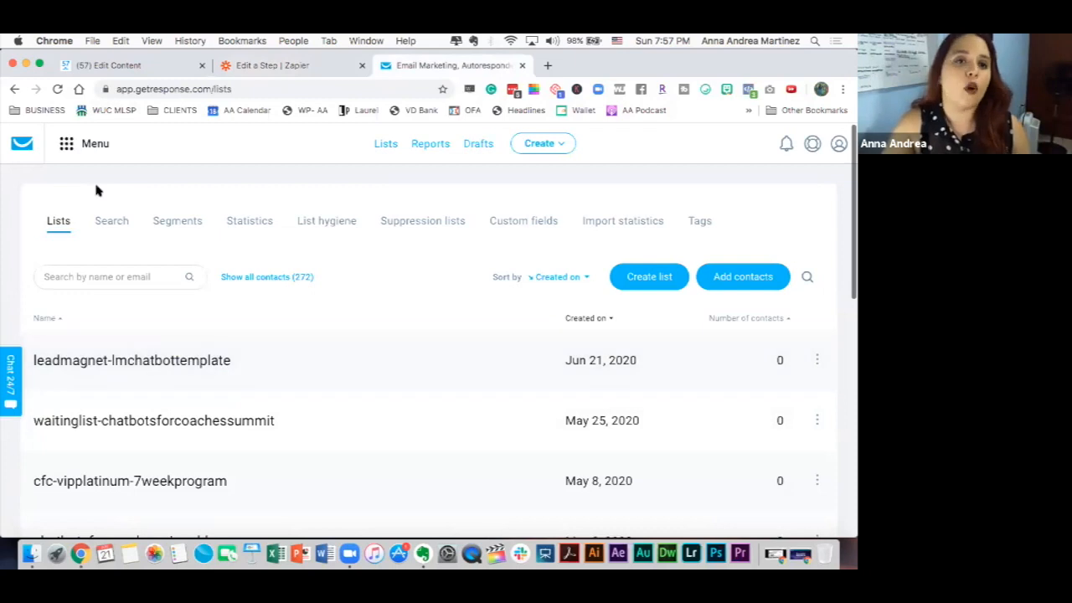
{"action": "mouse_move", "coordinate": [84, 144]}
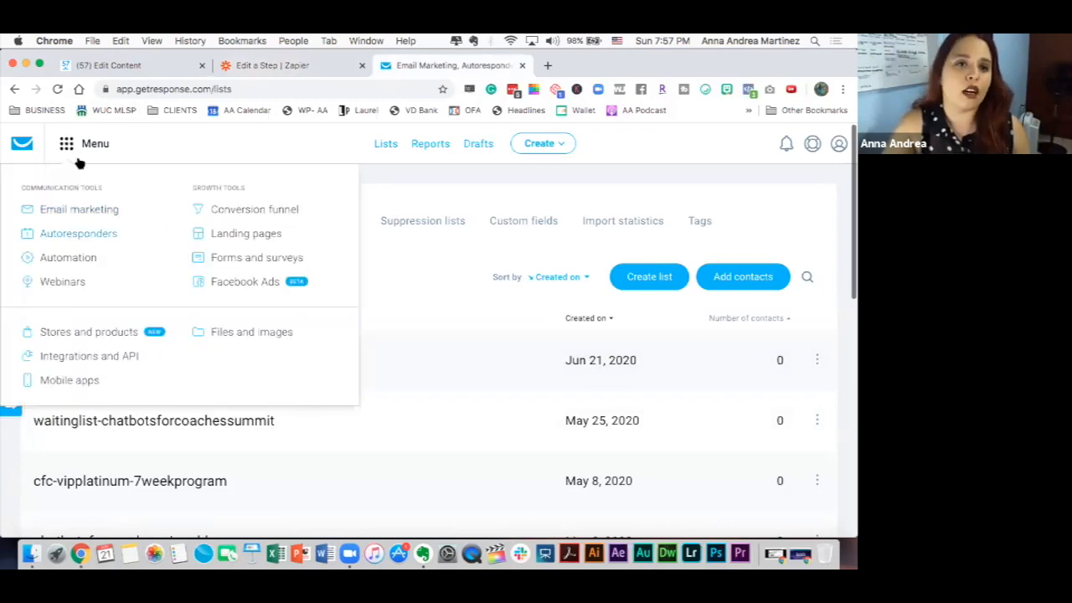
{"action": "left_click", "coordinate": [78, 234]}
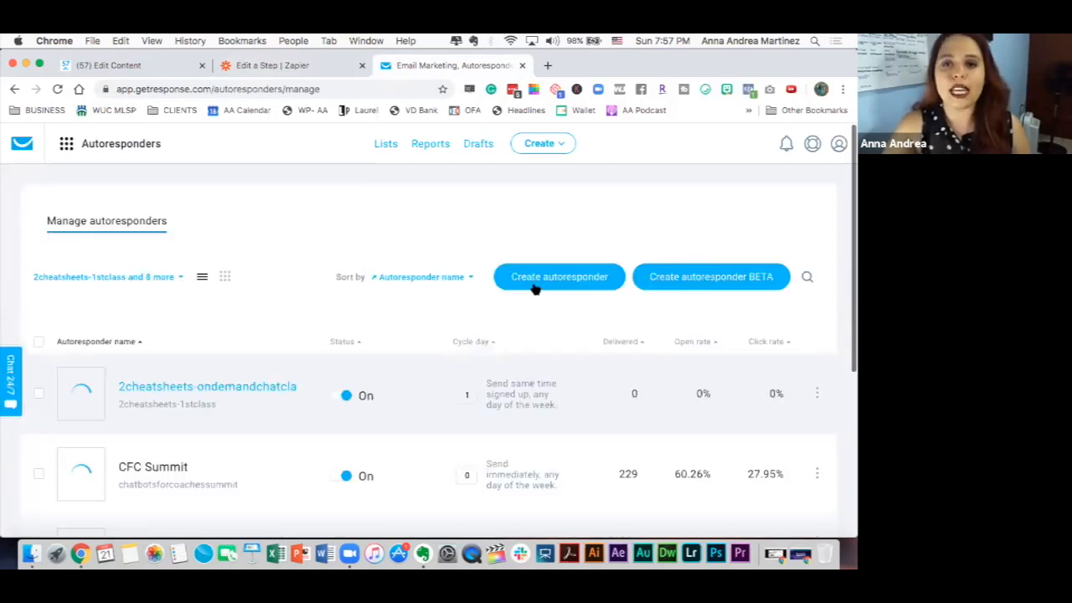
{"action": "left_click", "coordinate": [278, 70]}
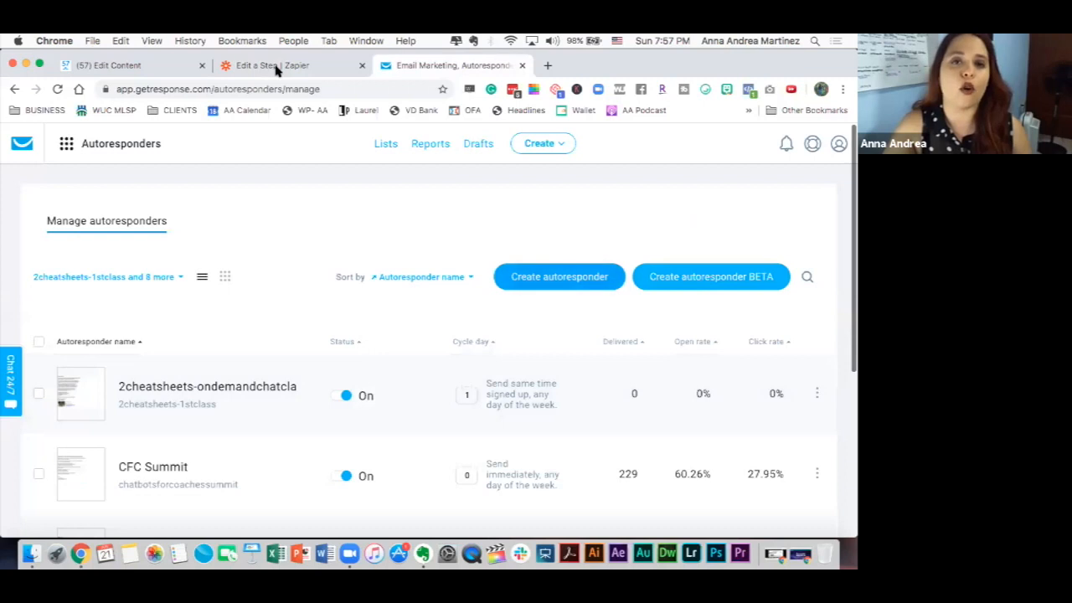
{"action": "left_click", "coordinate": [444, 67]}
{"action": "left_click", "coordinate": [278, 70]}
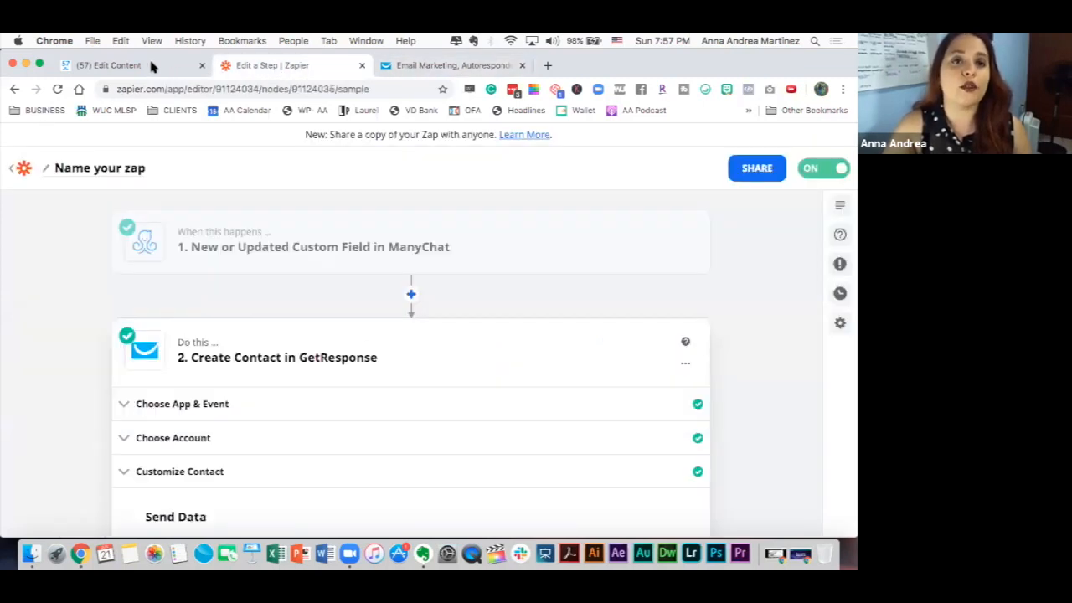
- Switch to ManyChat and add an empty text block below the email input in Send Message #1
{"action": "left_click", "coordinate": [154, 66]}
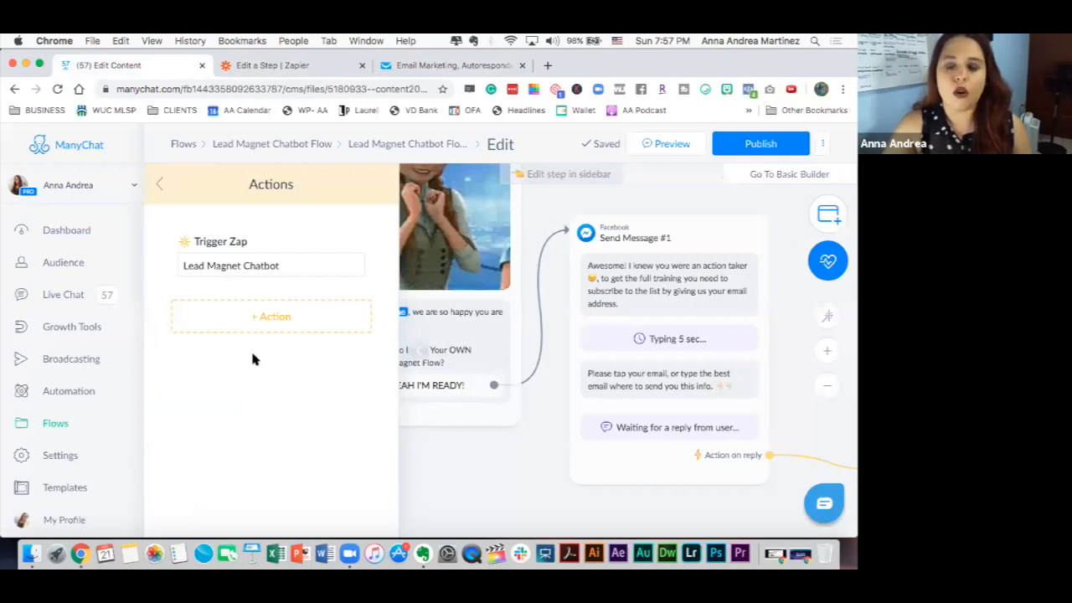
{"action": "left_click", "coordinate": [490, 288]}
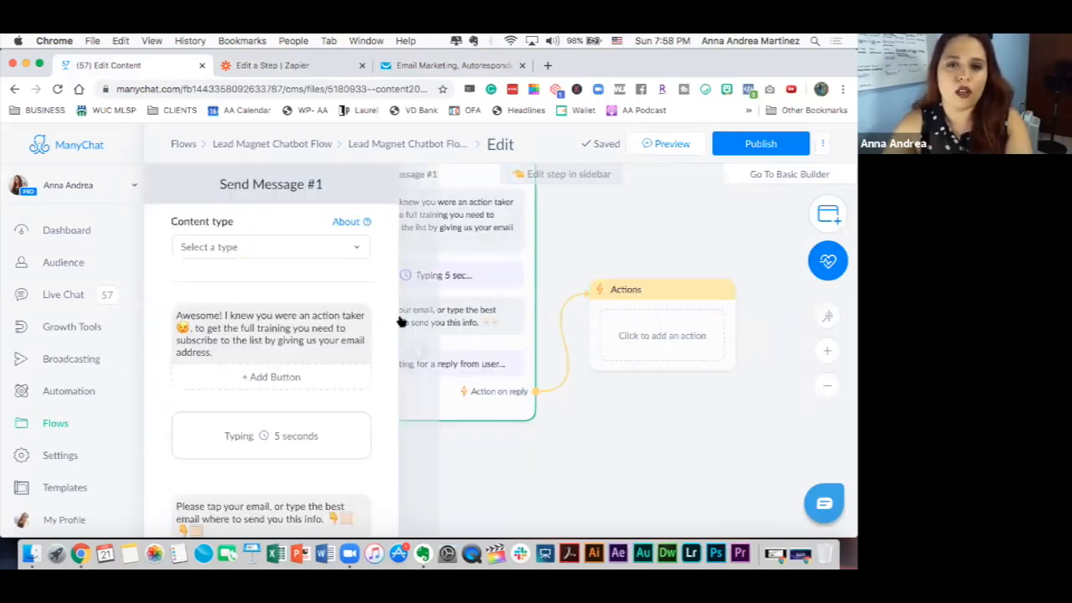
{"action": "scroll", "coordinate": [277, 369], "scroll_direction": "down", "scroll_amount": 8}
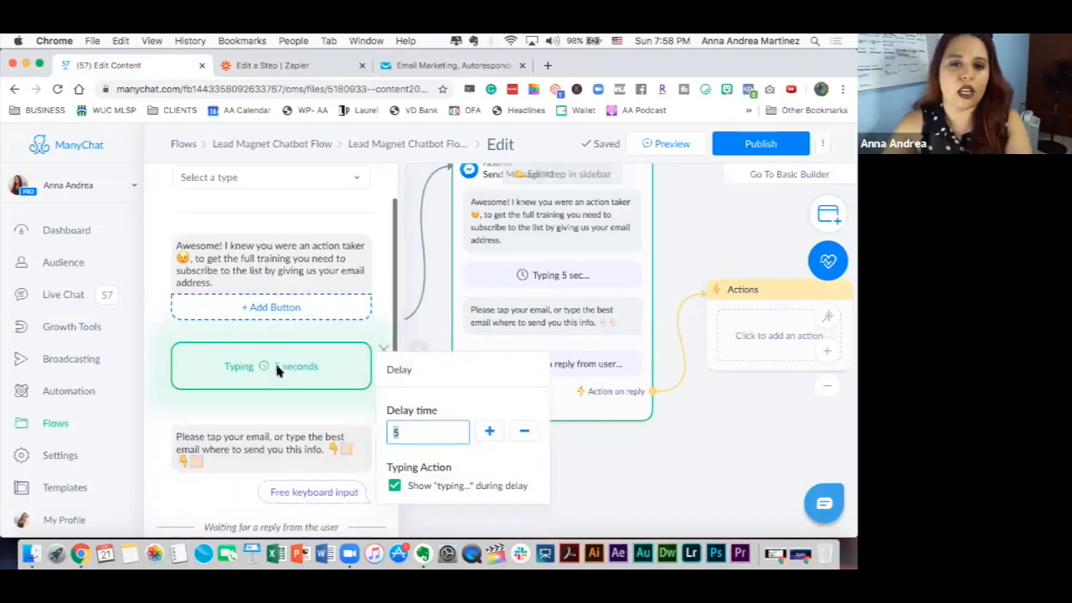
{"action": "left_click", "coordinate": [170, 393]}
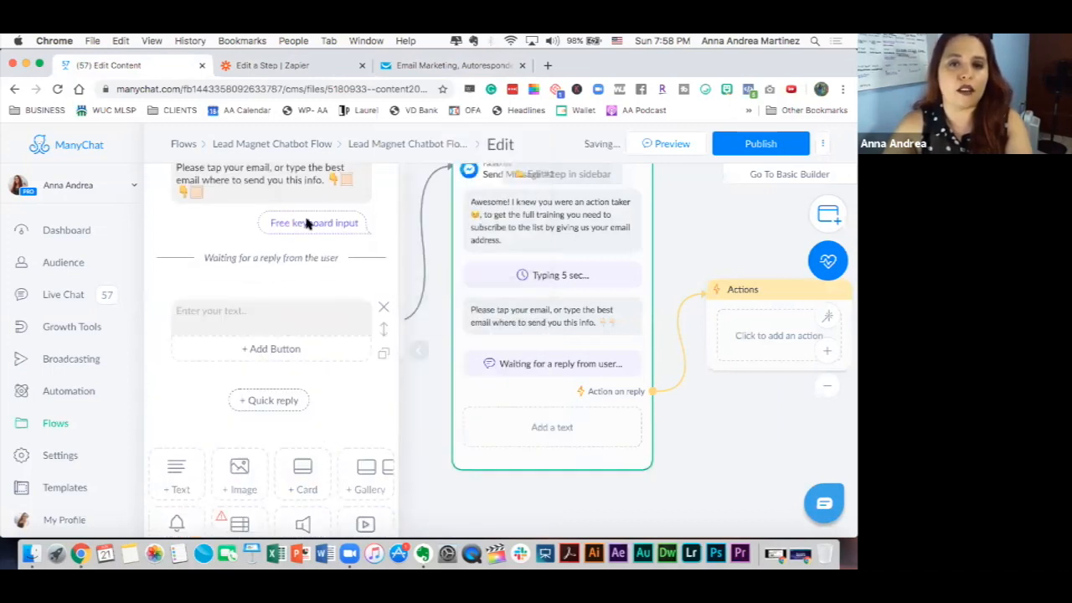
{"action": "left_click", "coordinate": [267, 312]}
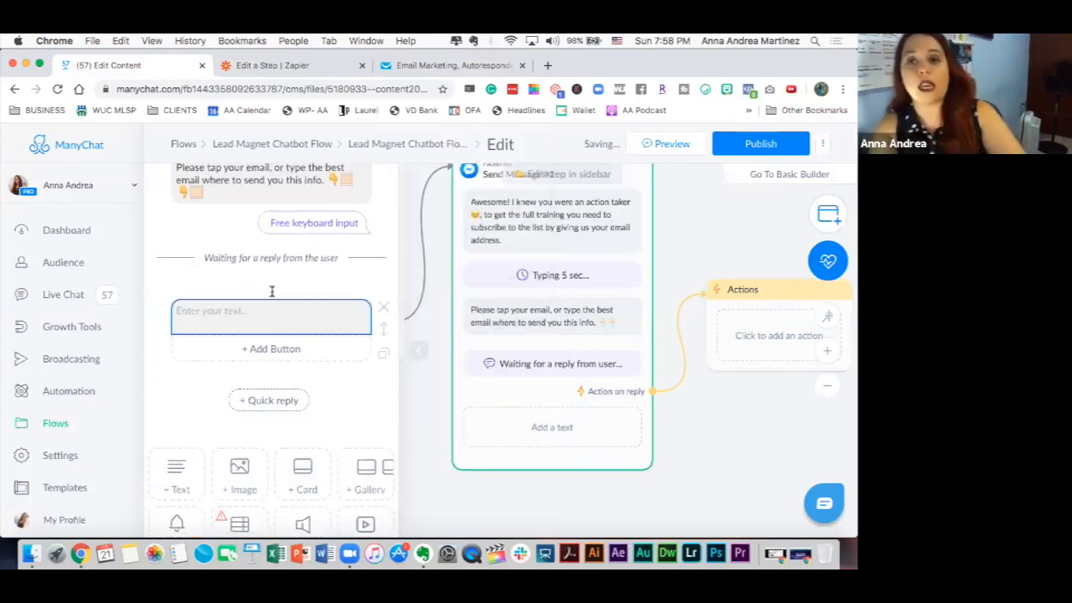
{"action": "left_click", "coordinate": [237, 319]}
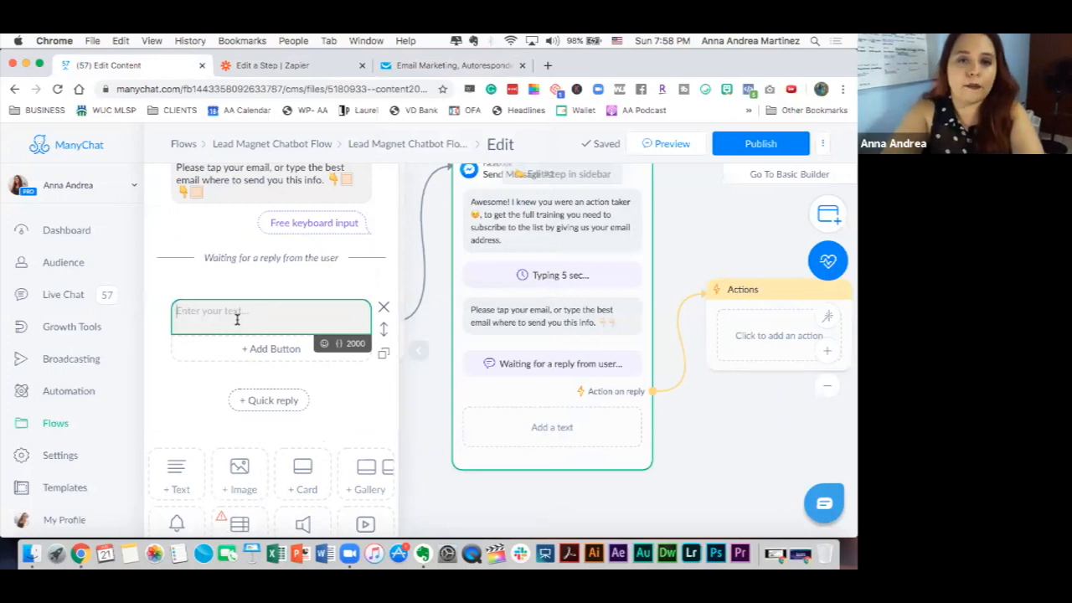
- Write "Thank you for subscribing, we hate spam so we promise not to spam you!" as the new block's first paragraph
{"action": "type", "text": "THan"}
{"action": "type", "text": "hank "}
{"action": "type", "text": "you for subscribing,"}
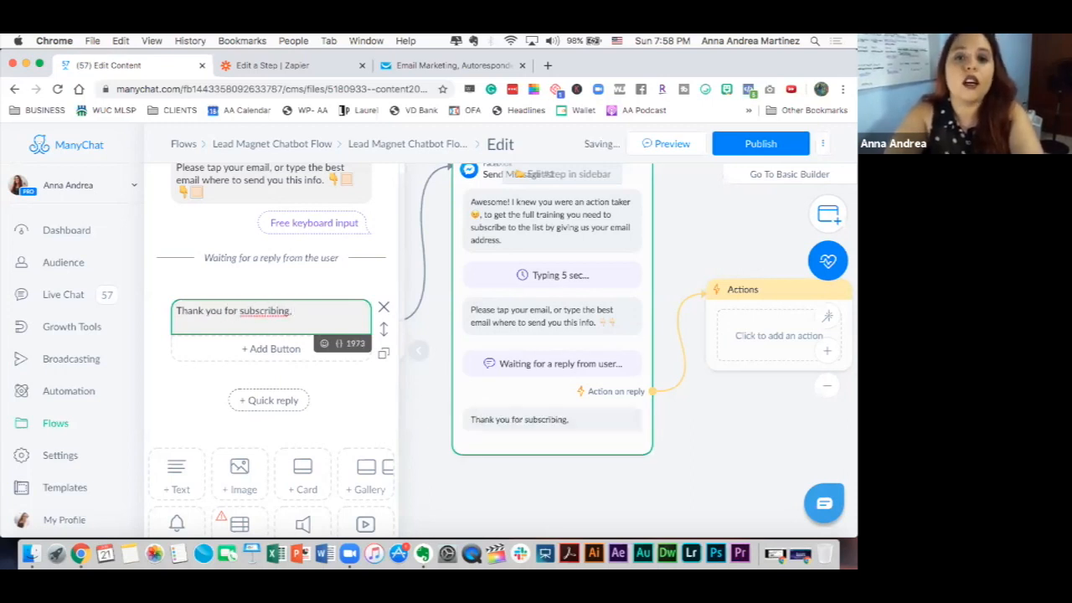
{"action": "type", "text": " we hate spam "}
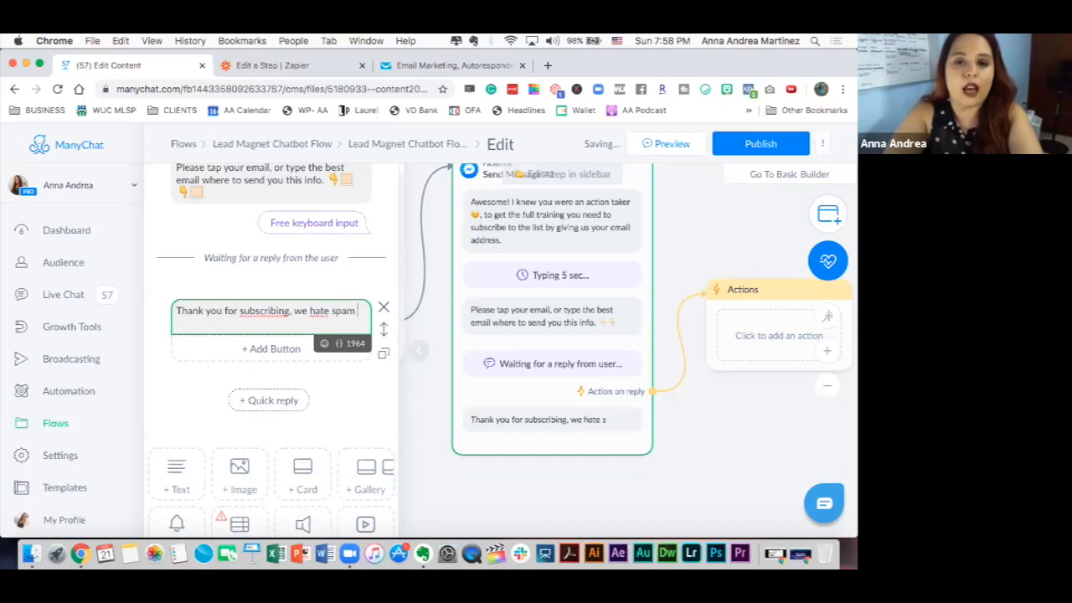
{"action": "type", "text": "so we promise not to"}
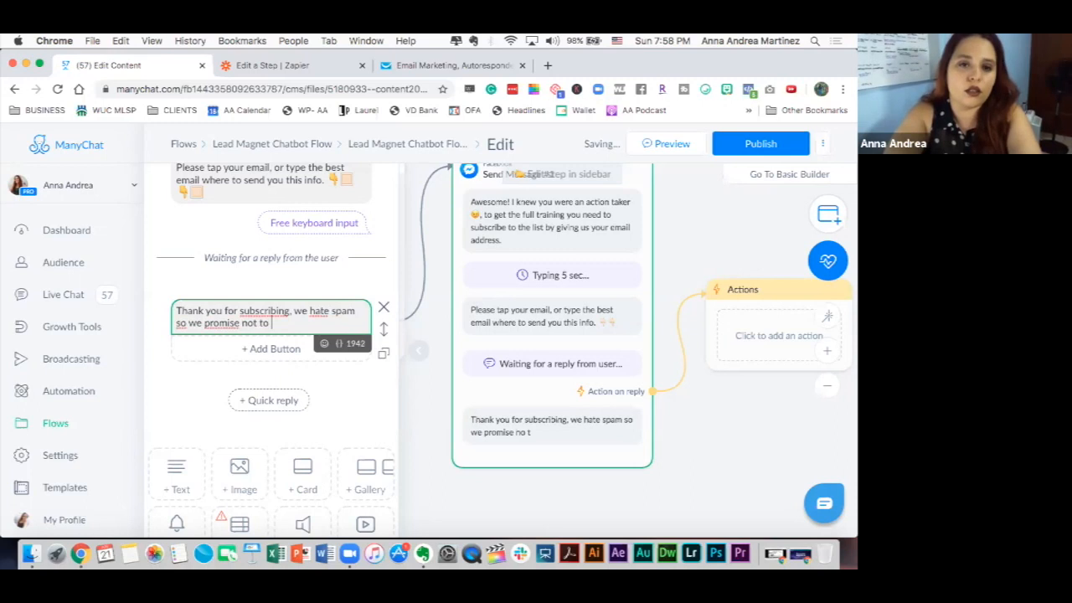
{"action": "type", "text": " spam you!"}
{"action": "key", "text": "Return"}
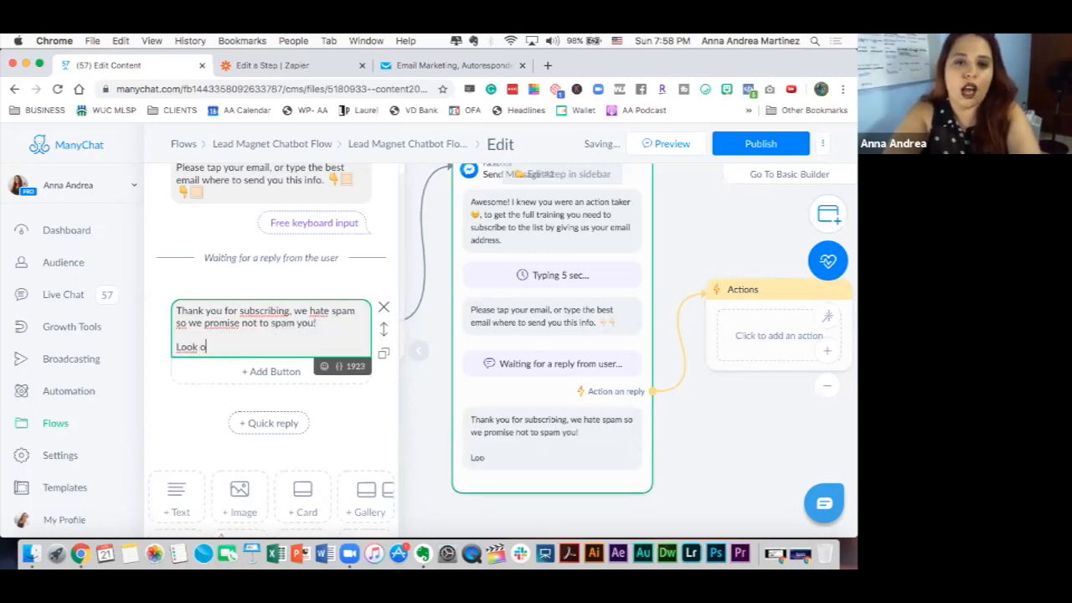
- Add a second paragraph to the thank-you text: "Look out for your email inbox where you will get all the information."
{"action": "type", "text": "l inbox where you wi"}
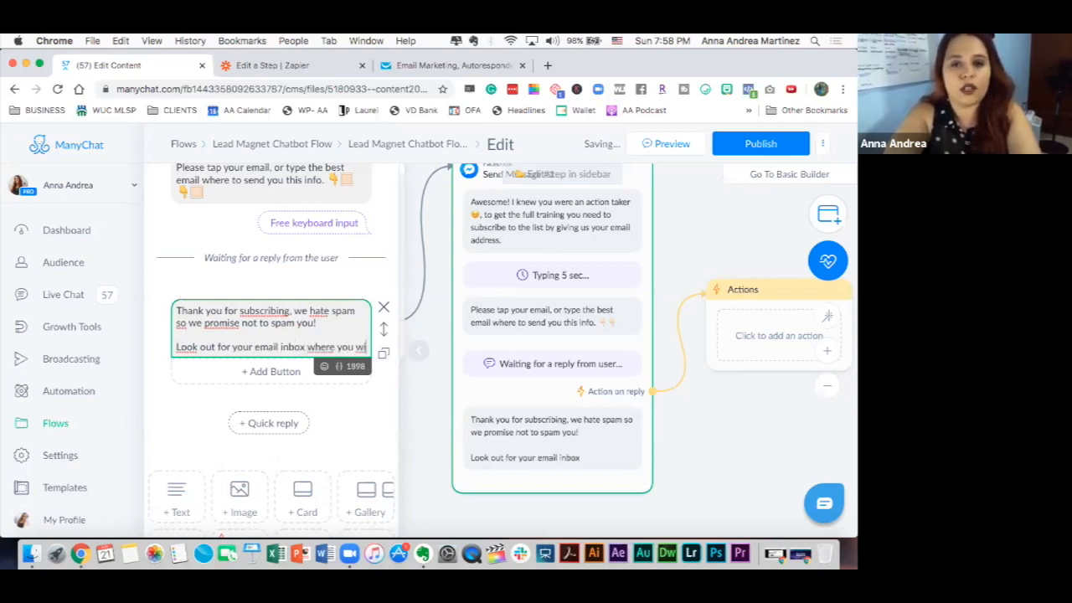
{"action": "type", "text": "ll get all this coo"}
{"action": "type", "text": "l i"}
{"action": "key", "text": "BackSpace"}
{"action": "key", "text": "BackSpace"}
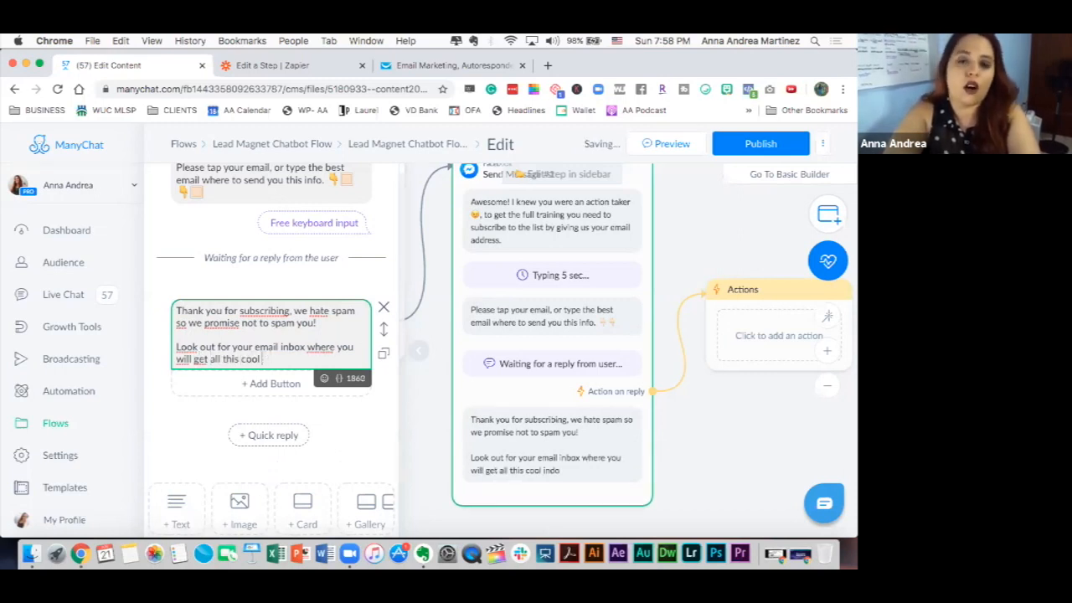
{"action": "type", "text": "e information."}
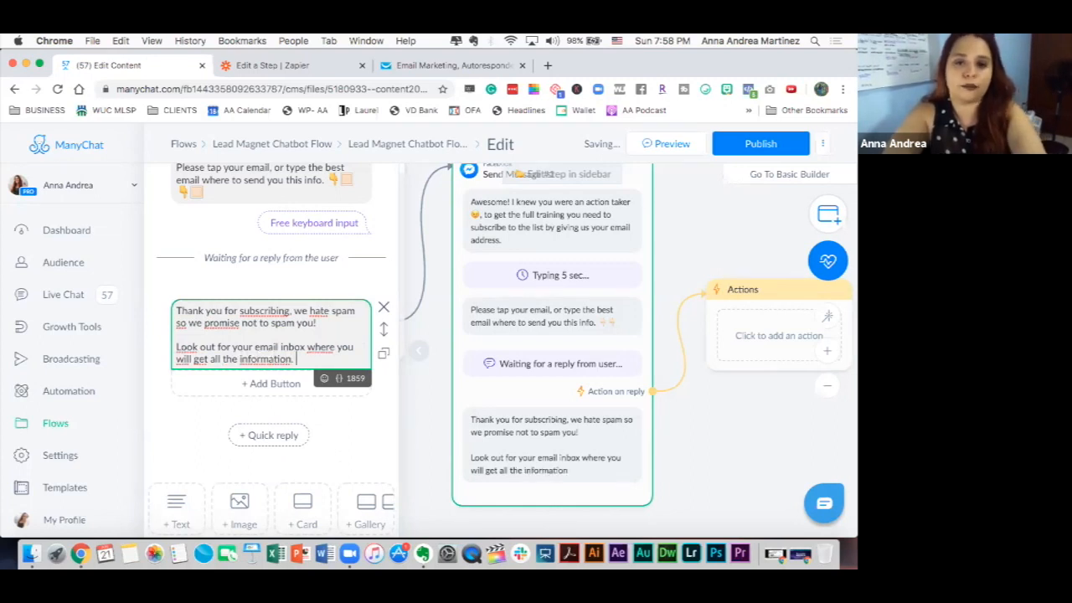
{"action": "left_click", "coordinate": [191, 445]}
{"action": "scroll", "coordinate": [191, 448], "scroll_direction": "up", "scroll_amount": 3}
{"action": "scroll", "coordinate": [188, 448], "scroll_direction": "down", "scroll_amount": 1}
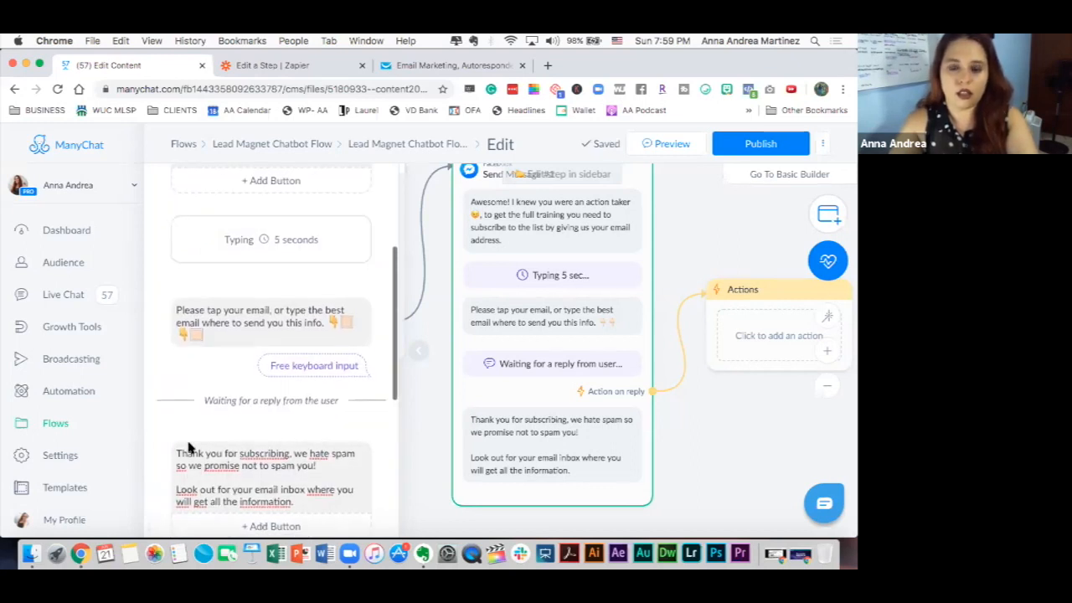
- Add an Add Tag action to the Actions step connected to Action on reply, creating the tag "subscribed to Lead Magnet Chatbot Flow"
{"action": "left_click_drag", "start_coordinate": [721, 407], "coordinate": [632, 397]}
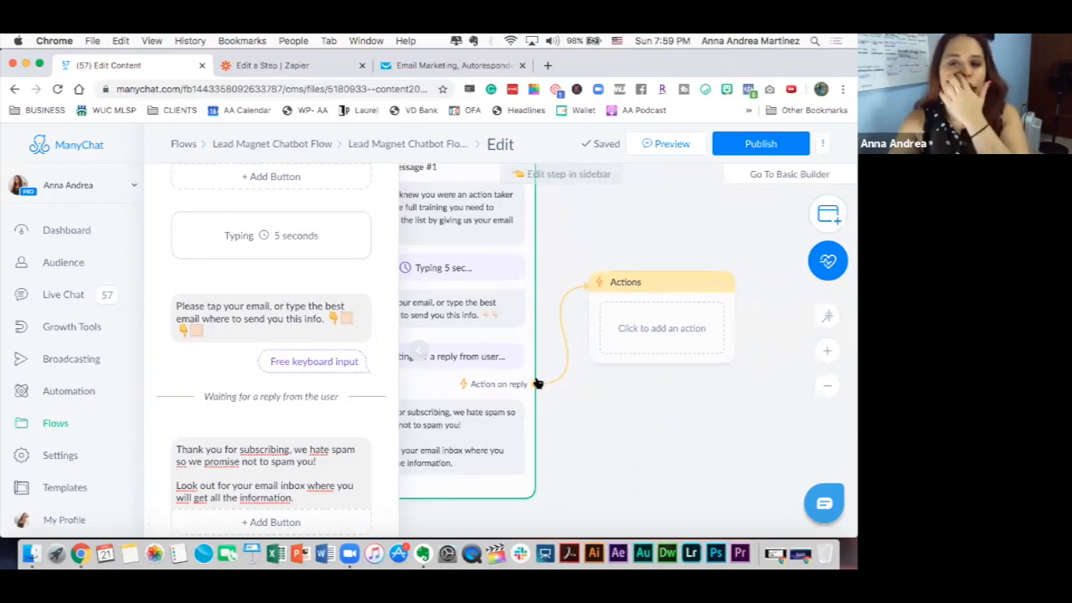
{"action": "left_click", "coordinate": [636, 318]}
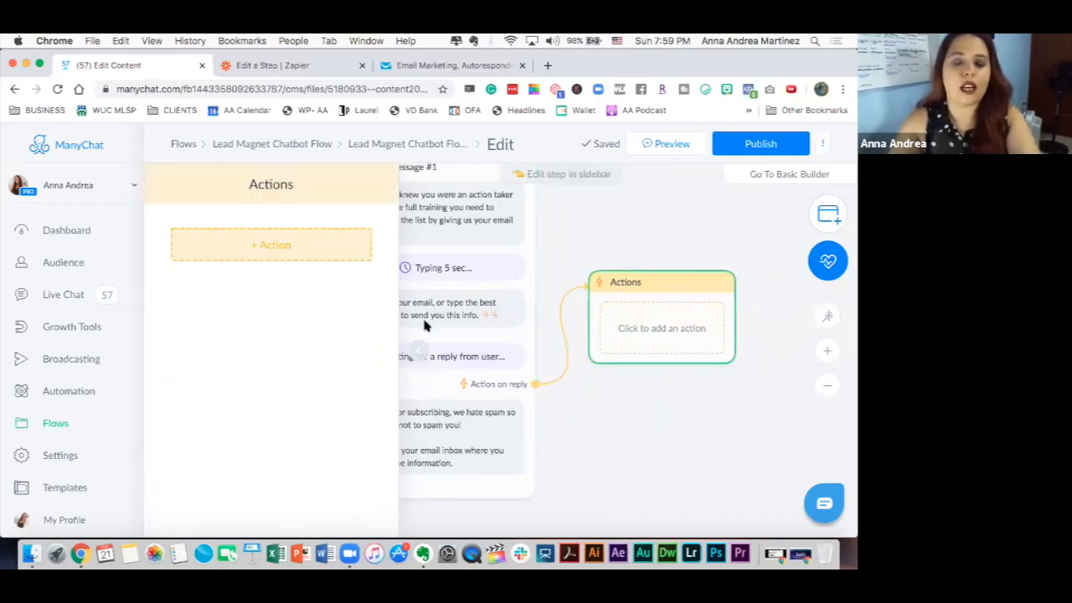
{"action": "left_click", "coordinate": [239, 243]}
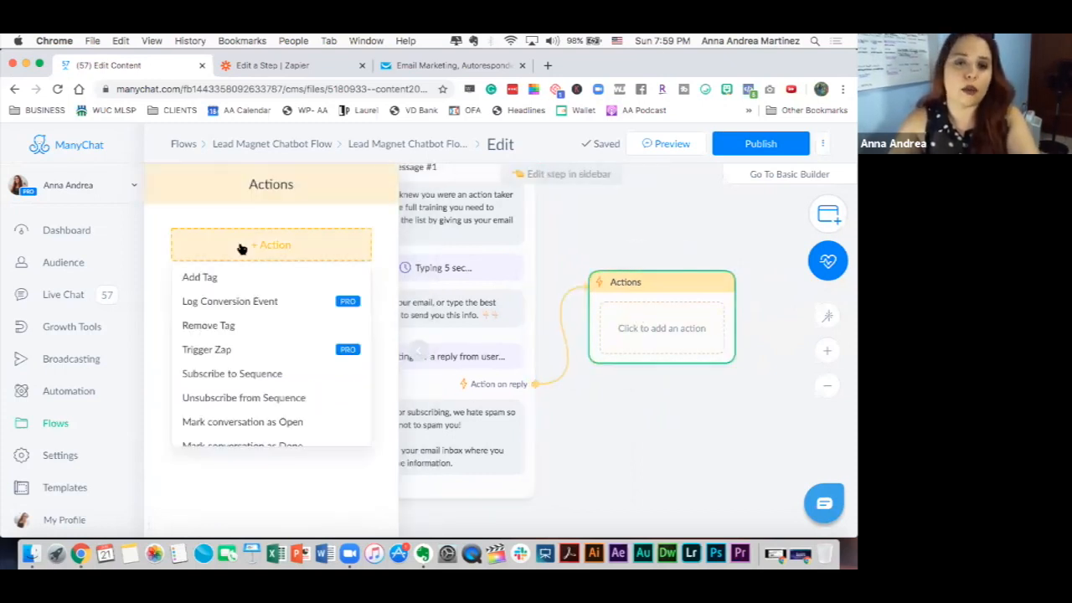
{"action": "left_click", "coordinate": [229, 277]}
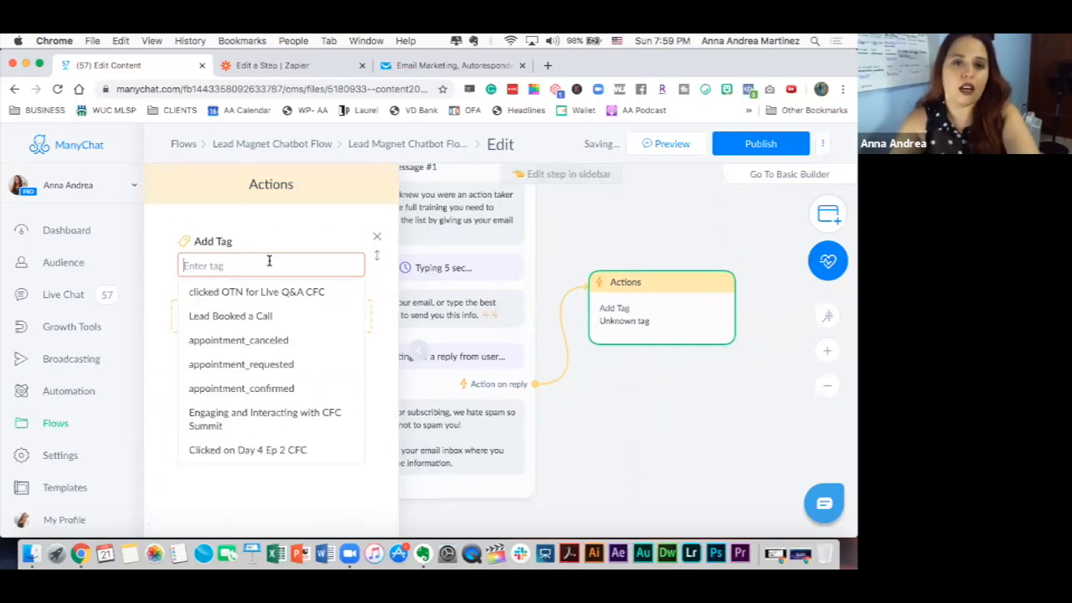
{"action": "type", "text": "subscribed"}
{"action": "key", "text": "BackSpace"}
{"action": "key", "text": "BackSpace"}
{"action": "type", "text": "bed to Le"}
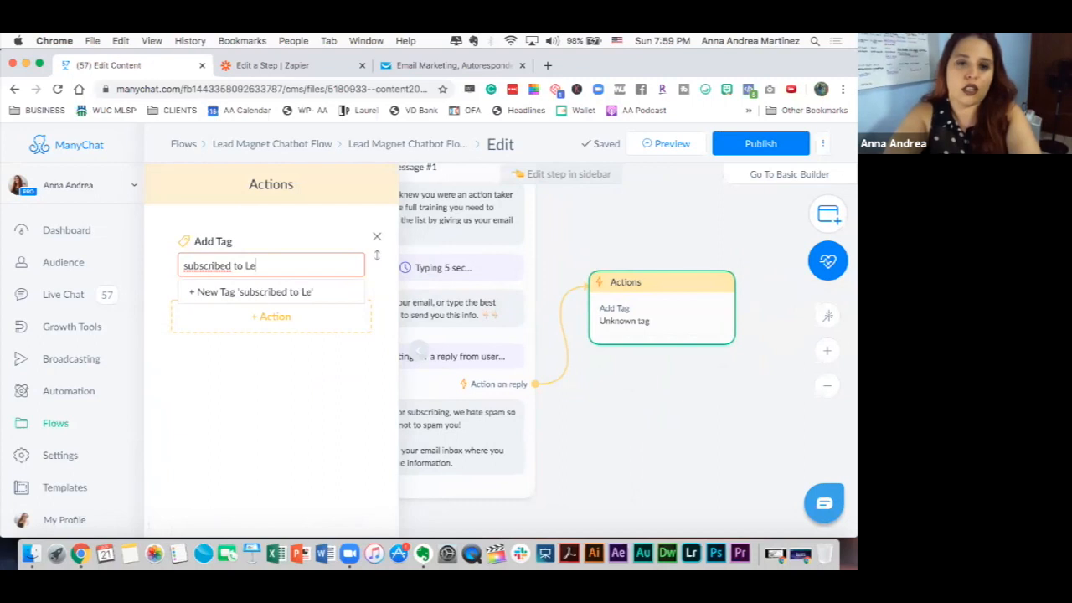
{"action": "type", "text": "ad Magnet Chatbot Flow"}
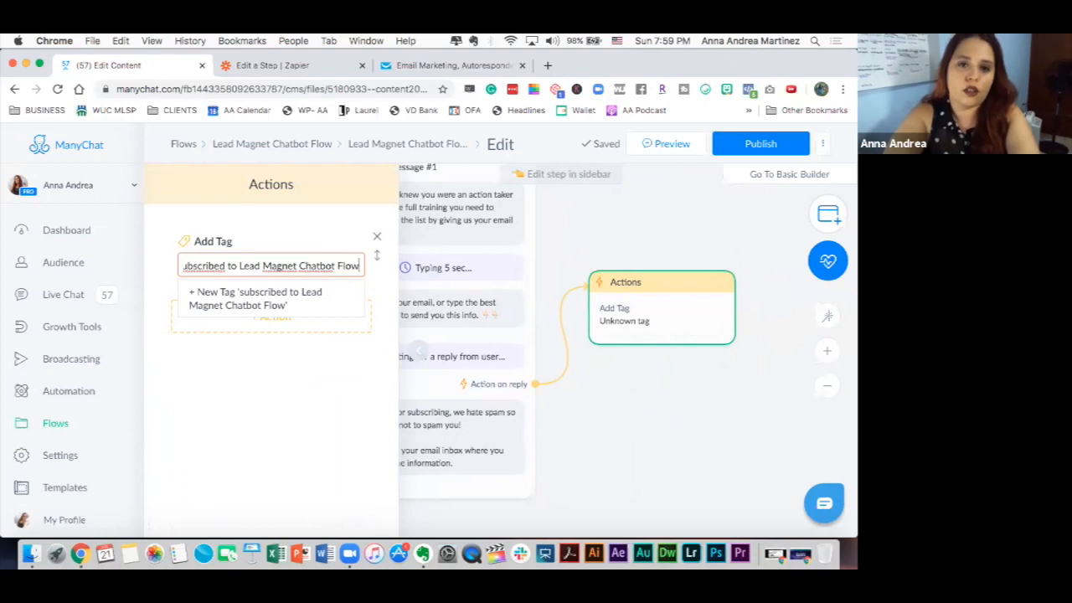
{"action": "key", "text": "Return"}
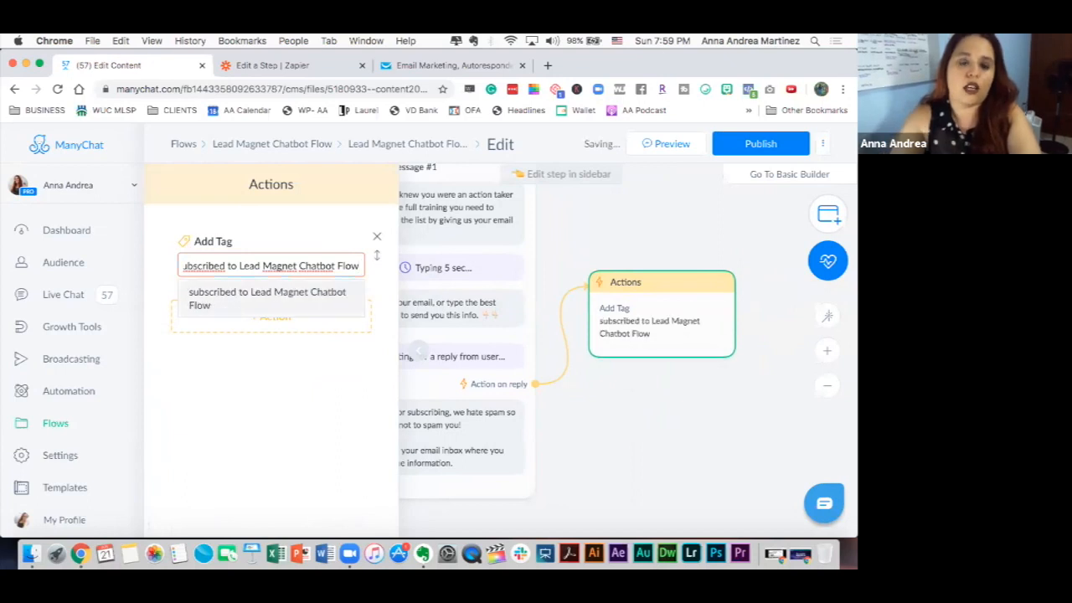
{"action": "left_click", "coordinate": [316, 363]}
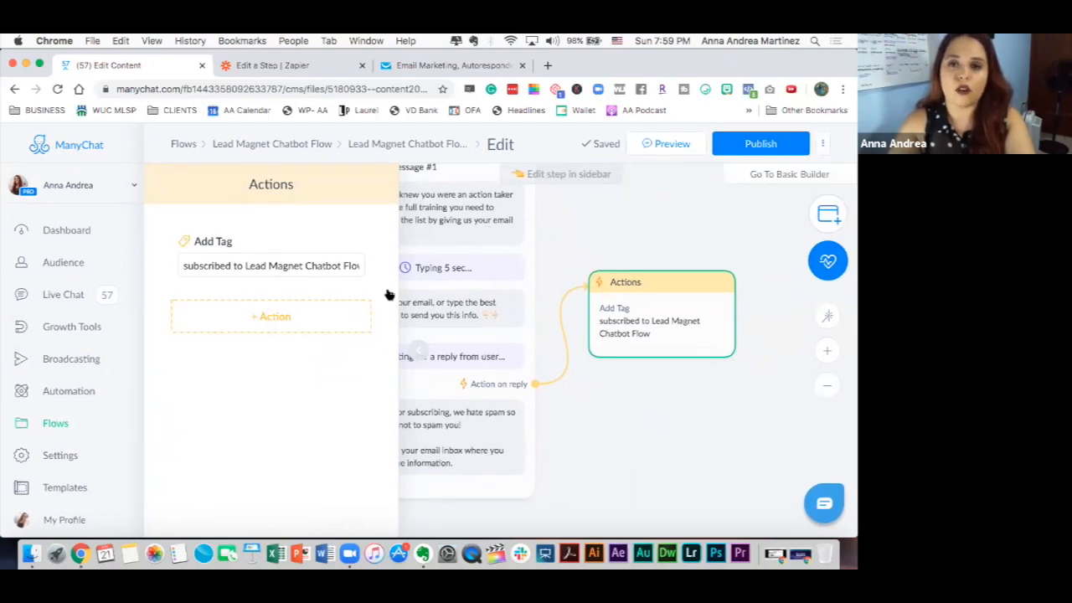
- Open Send Message #1 and review its email reply settings and opening text
{"action": "left_click", "coordinate": [481, 356]}
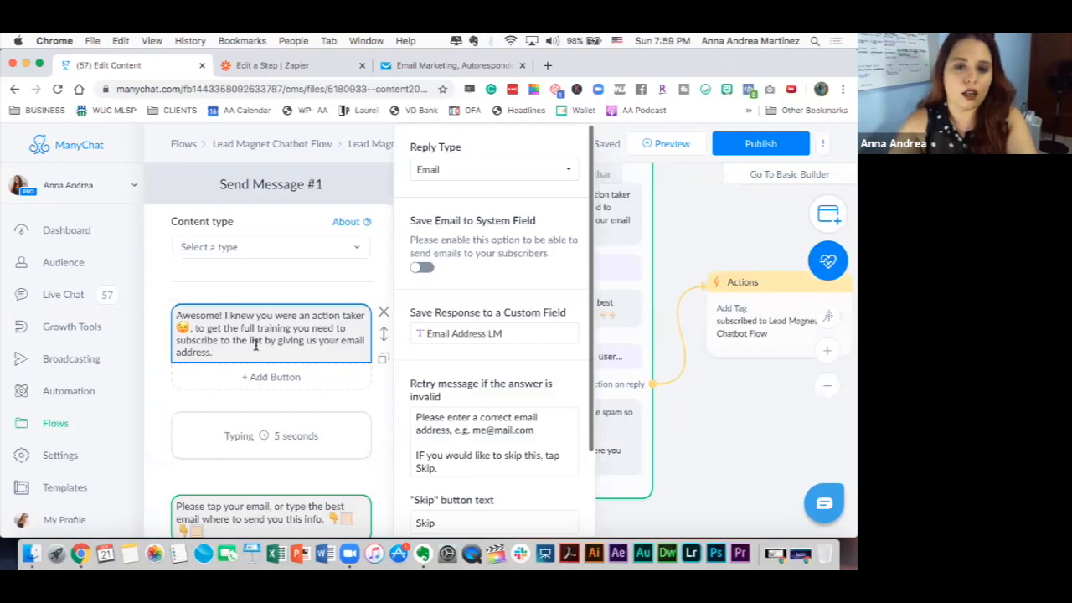
{"action": "left_click", "coordinate": [224, 322]}
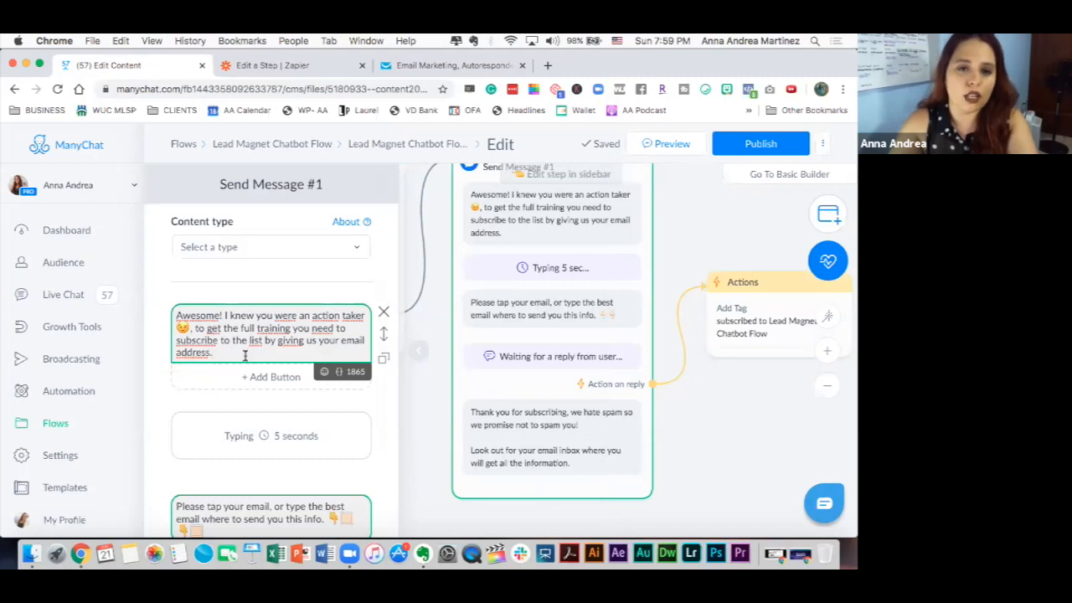
{"action": "scroll", "coordinate": [245, 356], "scroll_direction": "down", "scroll_amount": 1}
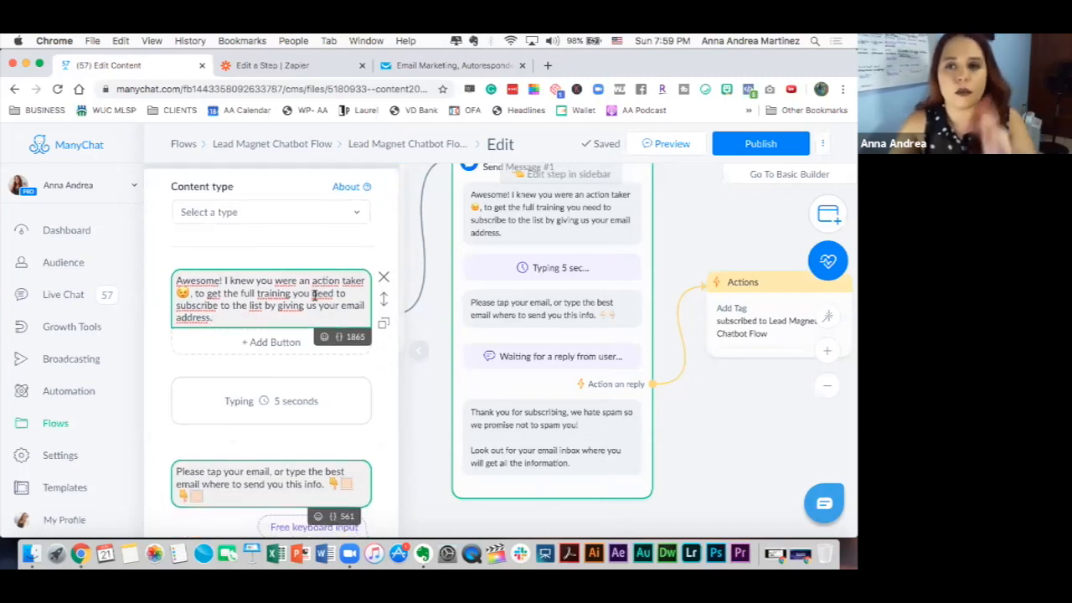
- Insert "If you agree to Sign Up," at the beginning of the message asking for the subscriber's email
{"action": "left_click", "coordinate": [179, 472]}
{"action": "type", "text": "If you agree to "}
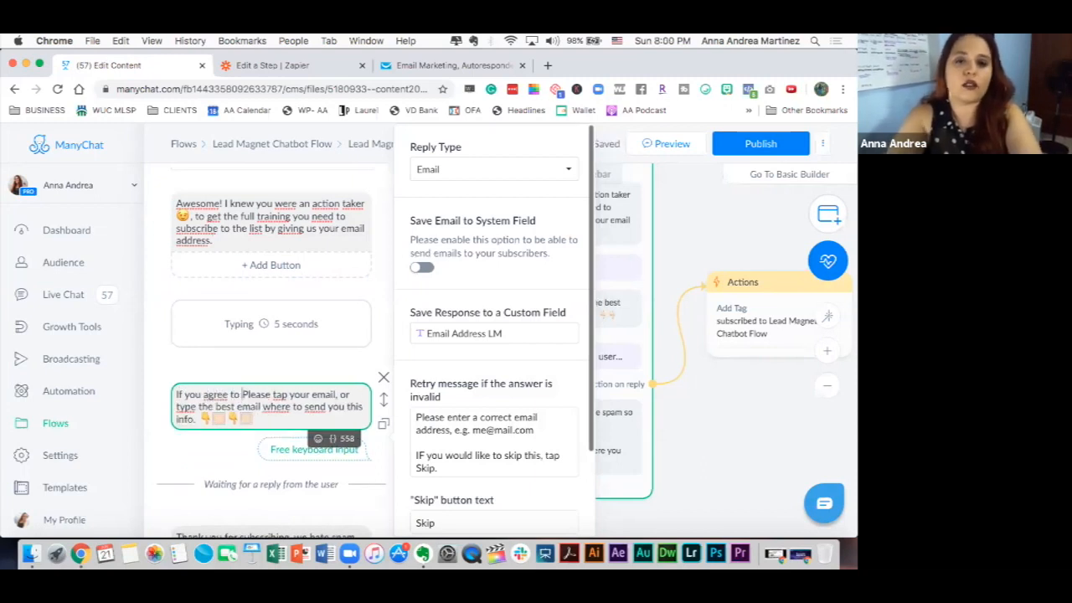
{"action": "type", "text": "Sign Up,"}
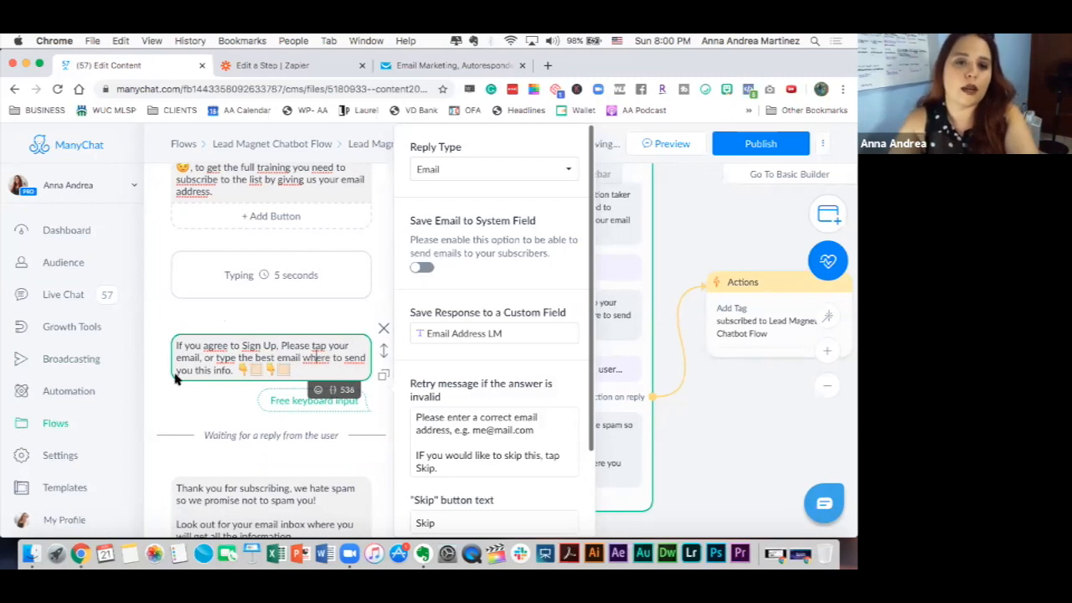
{"action": "left_click", "coordinate": [164, 469]}
{"action": "left_click", "coordinate": [315, 357]}
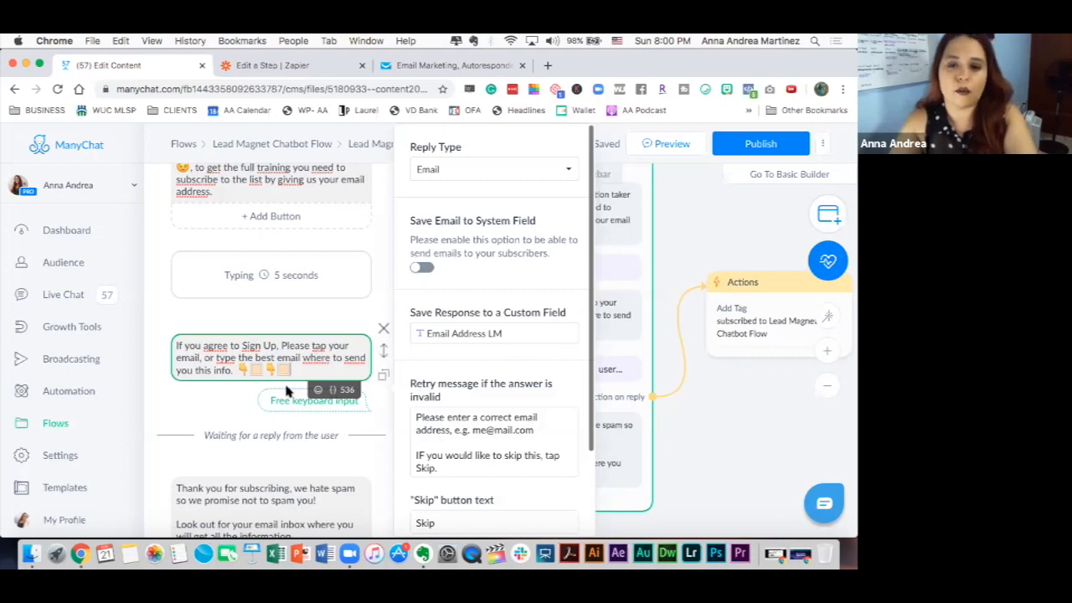
{"action": "scroll", "coordinate": [236, 486], "scroll_direction": "down", "scroll_amount": 3}
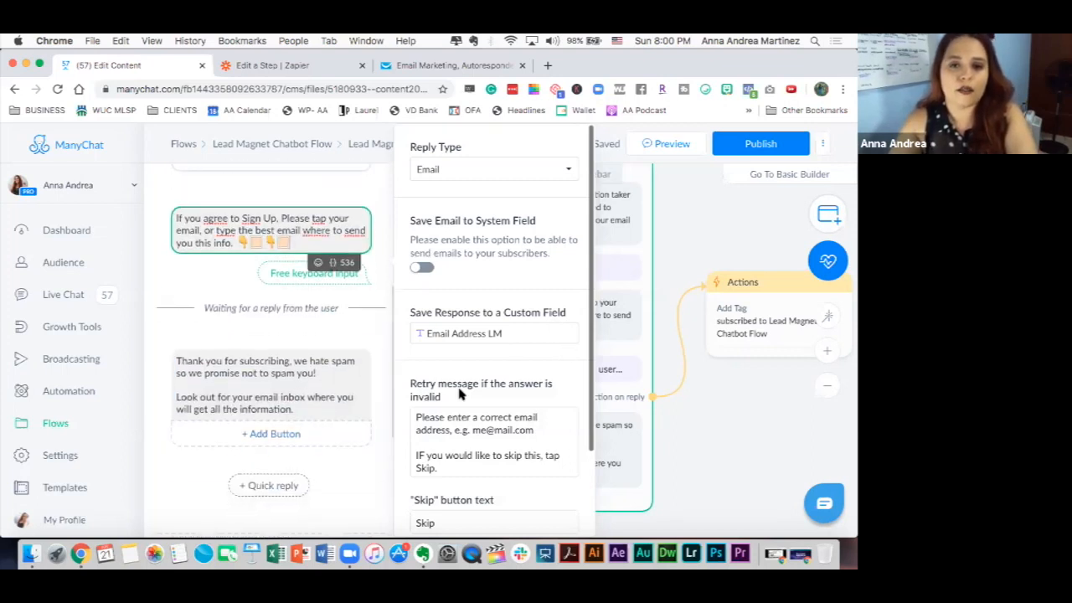
{"action": "scroll", "coordinate": [461, 519], "scroll_direction": "down", "scroll_amount": 3}
{"action": "left_click", "coordinate": [168, 475]}
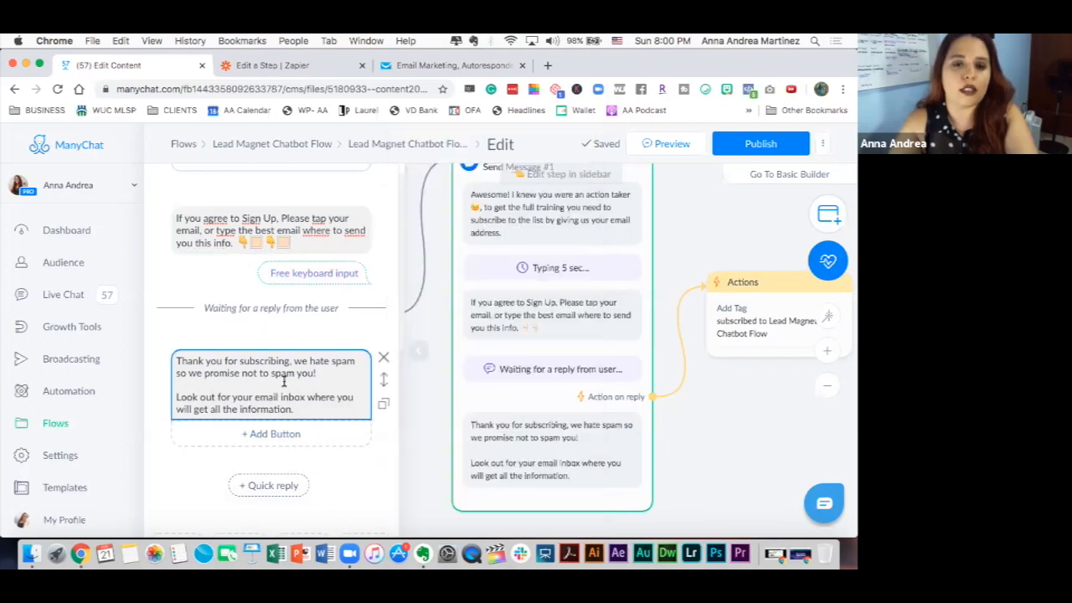
- Add an 8-second typing delay after the thank-you text block
{"action": "scroll", "coordinate": [283, 380], "scroll_direction": "down", "scroll_amount": 2}
{"action": "scroll", "coordinate": [225, 427], "scroll_direction": "down", "scroll_amount": 3}
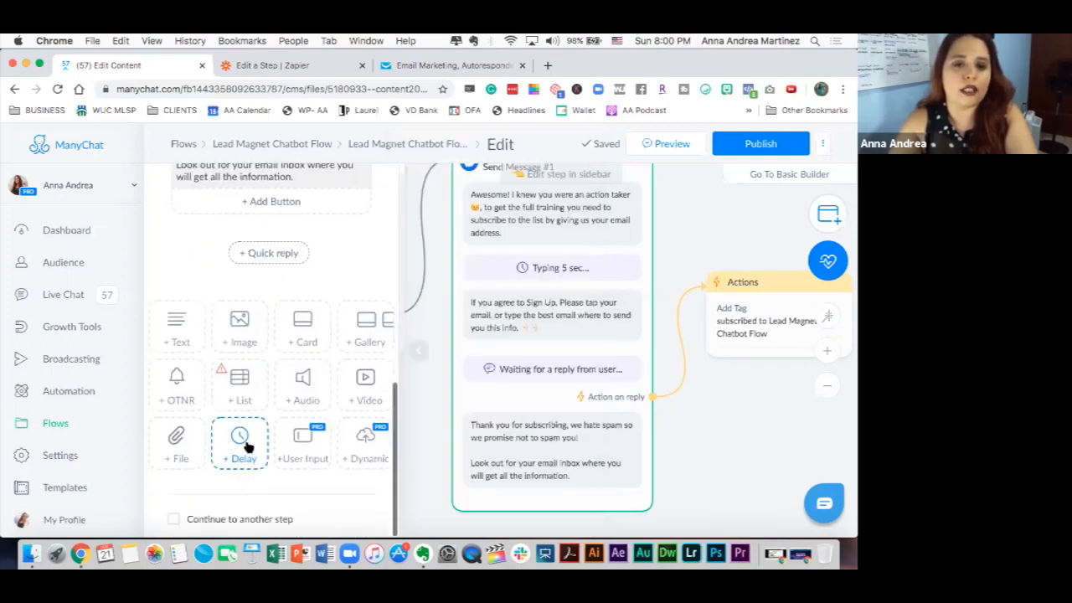
{"action": "left_click", "coordinate": [241, 442]}
{"action": "left_click", "coordinate": [278, 266]}
{"action": "type", "text": "8"}
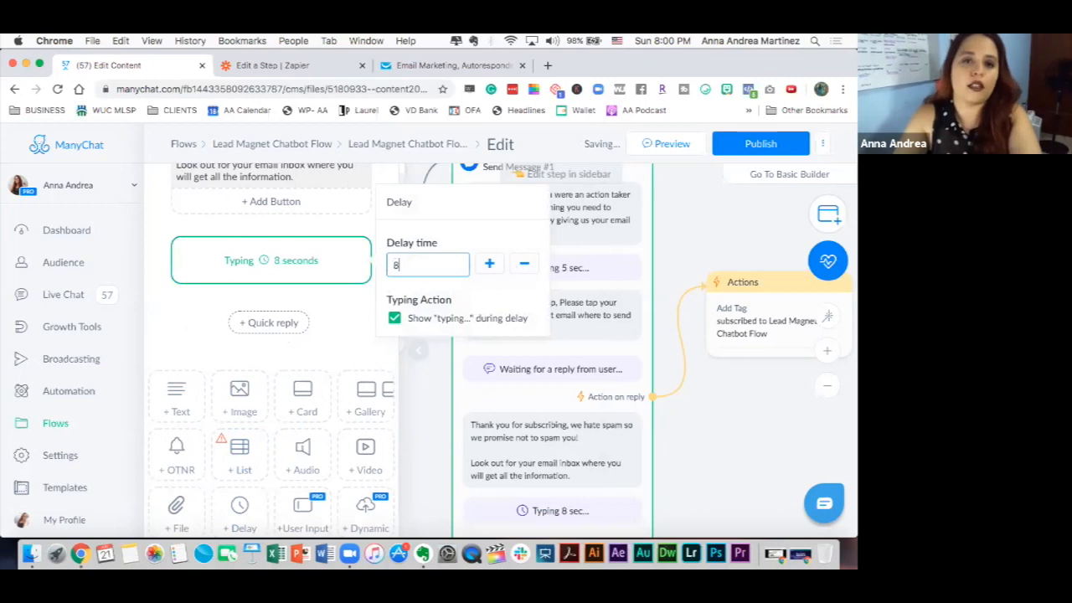
{"action": "left_click", "coordinate": [194, 312]}
- Insert the First Name variable followed by a comma at the start of the thank-you text
{"action": "scroll", "coordinate": [193, 310], "scroll_direction": "up", "scroll_amount": 5}
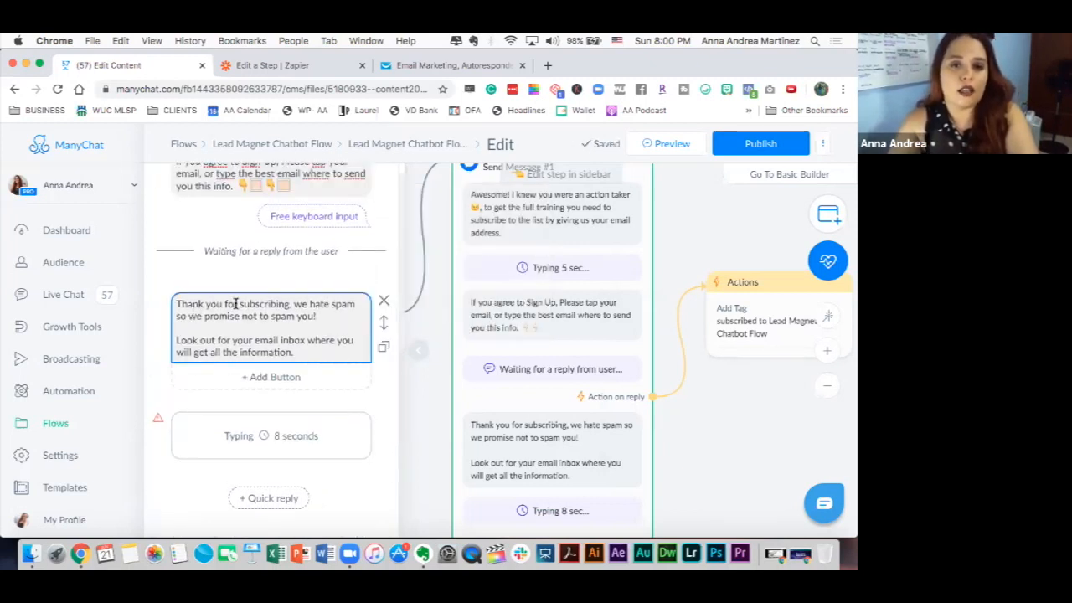
{"action": "left_click", "coordinate": [176, 304]}
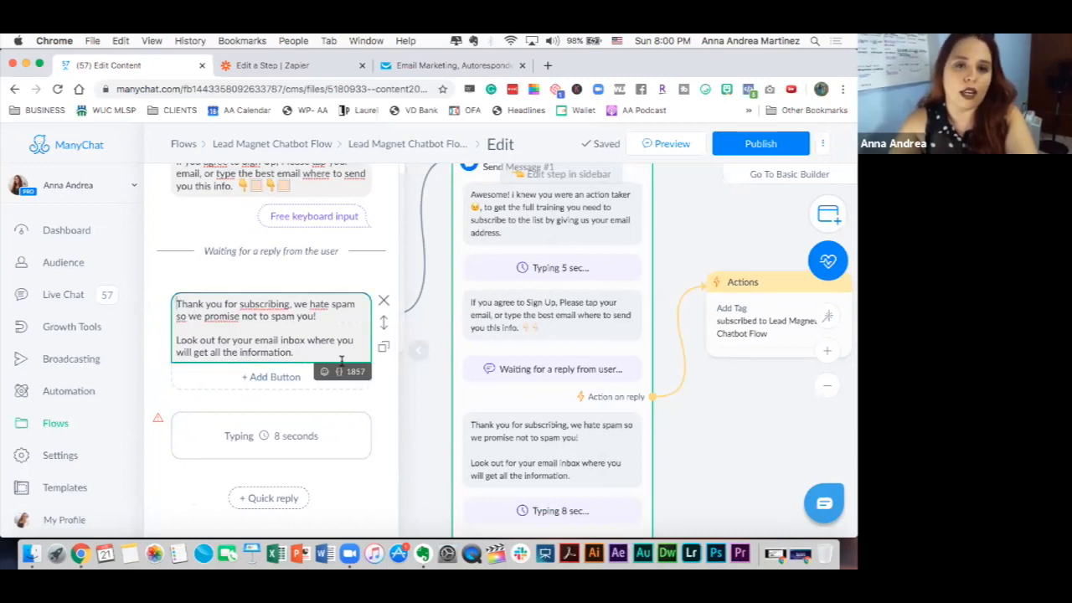
{"action": "left_click", "coordinate": [338, 371]}
{"action": "left_click", "coordinate": [313, 245]}
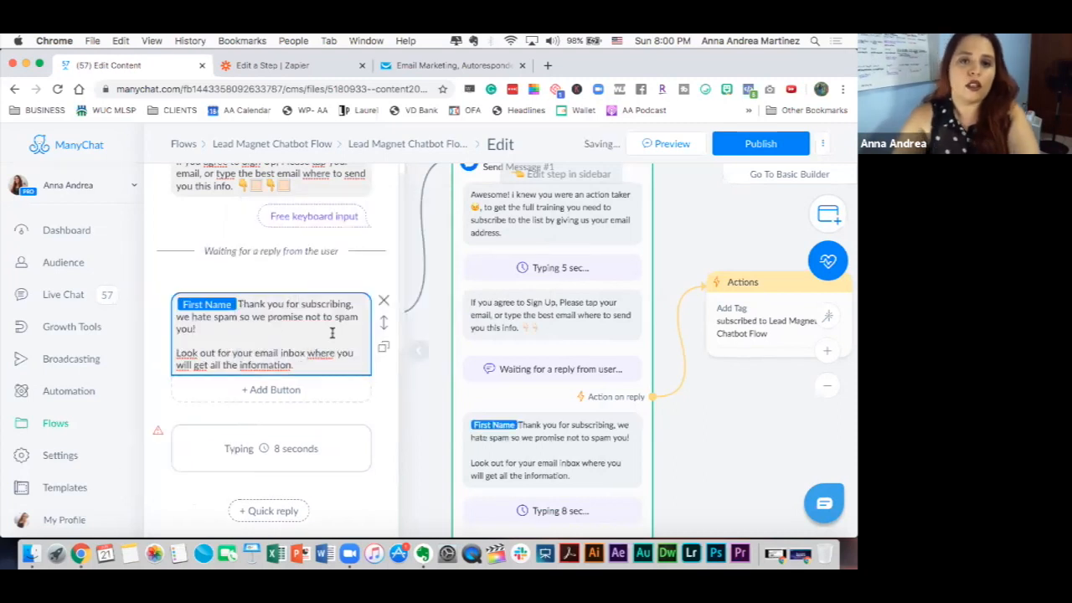
{"action": "left_click", "coordinate": [241, 303]}
{"action": "type", "text": ","}
- Search JoyPixels for "phone" and put the 📲 emoji at the end of the thank-you text's last paragraph
{"action": "left_click", "coordinate": [705, 88]}
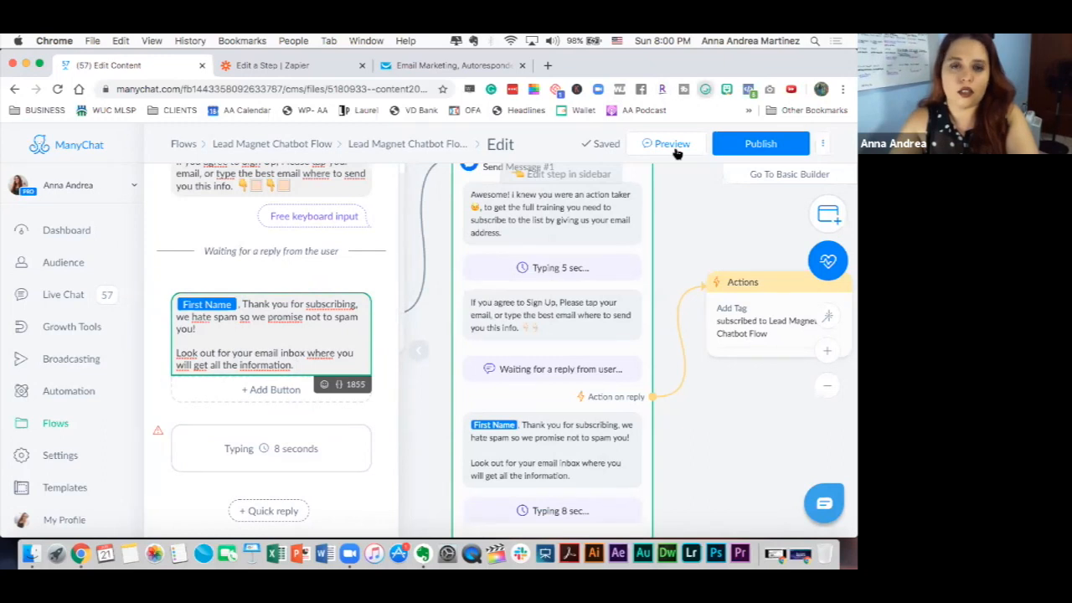
{"action": "scroll", "coordinate": [519, 284], "scroll_direction": "down", "scroll_amount": 15}
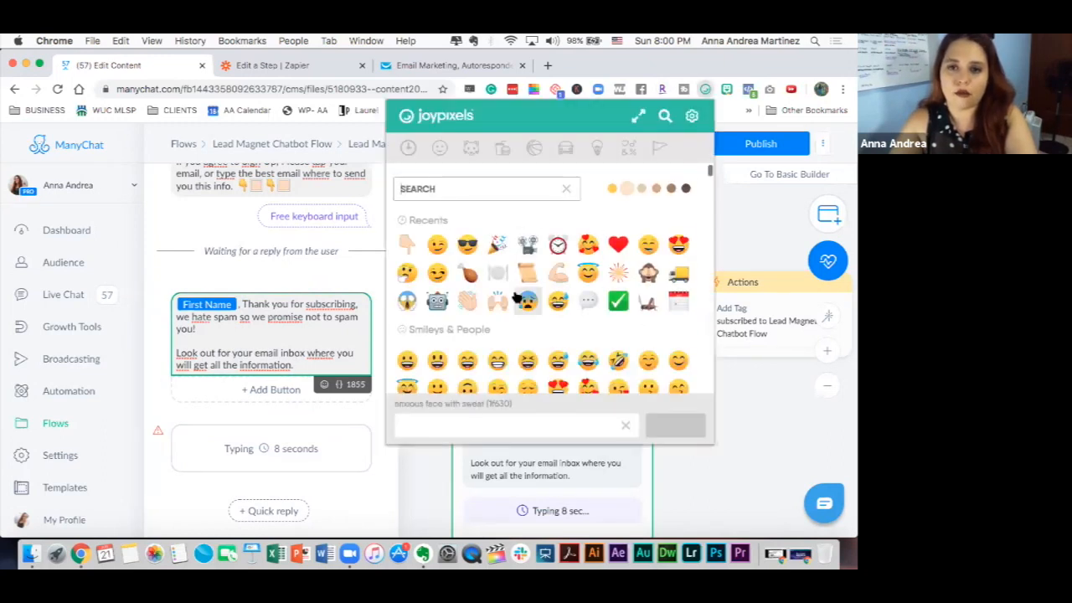
{"action": "scroll", "coordinate": [509, 295], "scroll_direction": "down", "scroll_amount": 15}
{"action": "scroll", "coordinate": [508, 293], "scroll_direction": "up", "scroll_amount": 20}
{"action": "left_click", "coordinate": [493, 189]}
{"action": "type", "text": "phone"}
{"action": "left_click", "coordinate": [678, 231]}
{"action": "left_click", "coordinate": [675, 425]}
{"action": "left_click", "coordinate": [308, 365]}
{"action": "type", "text": "📲"}
- Add a text block below the delay reading "If you have any questions, please reply here we will be happy to assist you!"
{"action": "scroll", "coordinate": [165, 416], "scroll_direction": "down", "scroll_amount": 2}
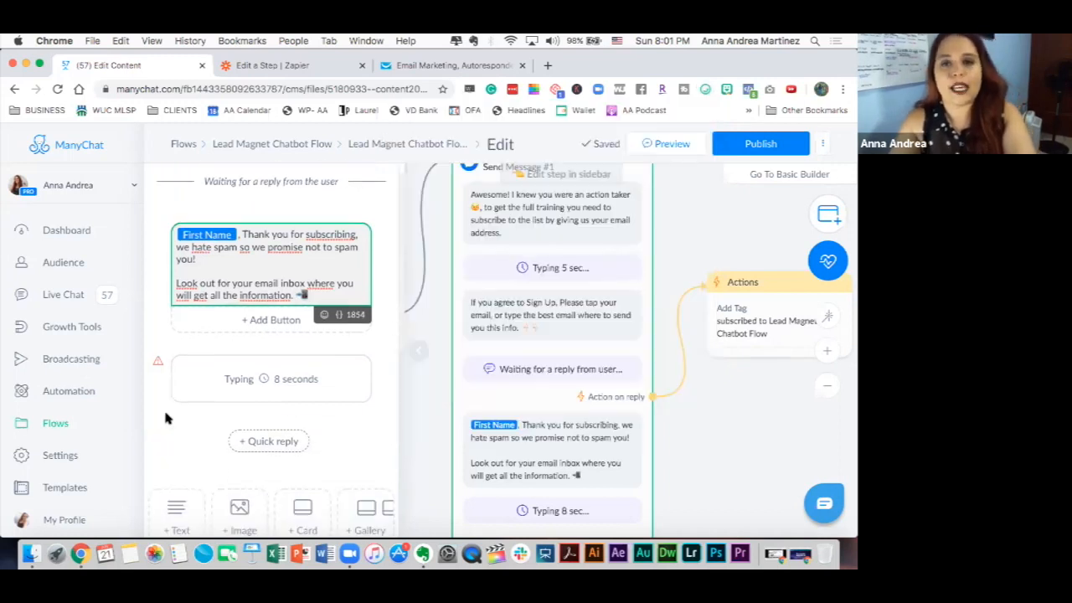
{"action": "scroll", "coordinate": [165, 418], "scroll_direction": "down", "scroll_amount": 1}
{"action": "scroll", "coordinate": [165, 419], "scroll_direction": "down", "scroll_amount": 1}
{"action": "left_click", "coordinate": [175, 473]}
{"action": "left_click", "coordinate": [300, 408]}
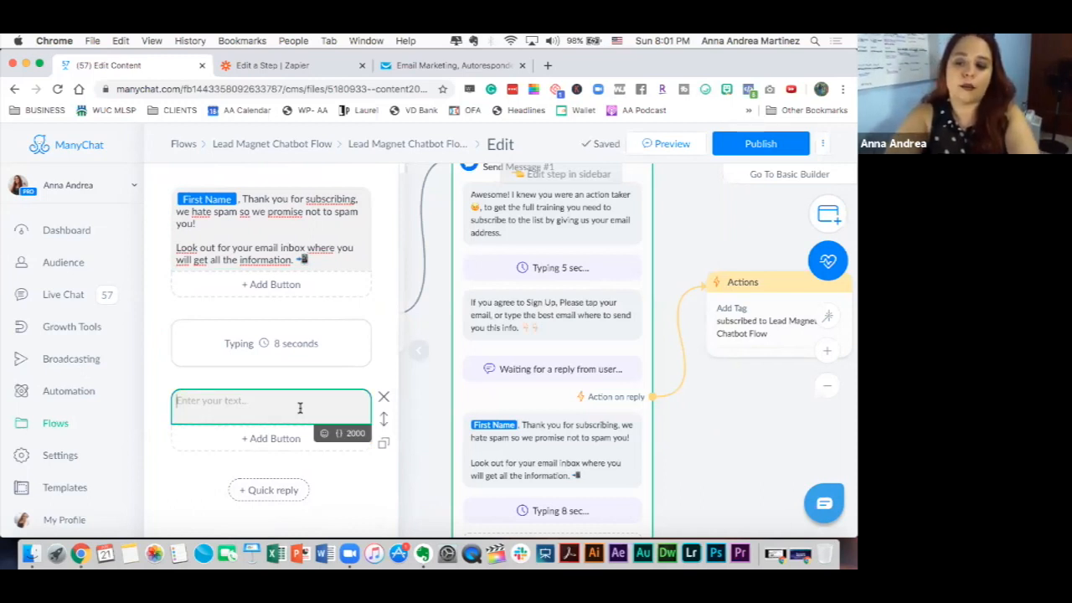
{"action": "type", "text": "If you ha"}
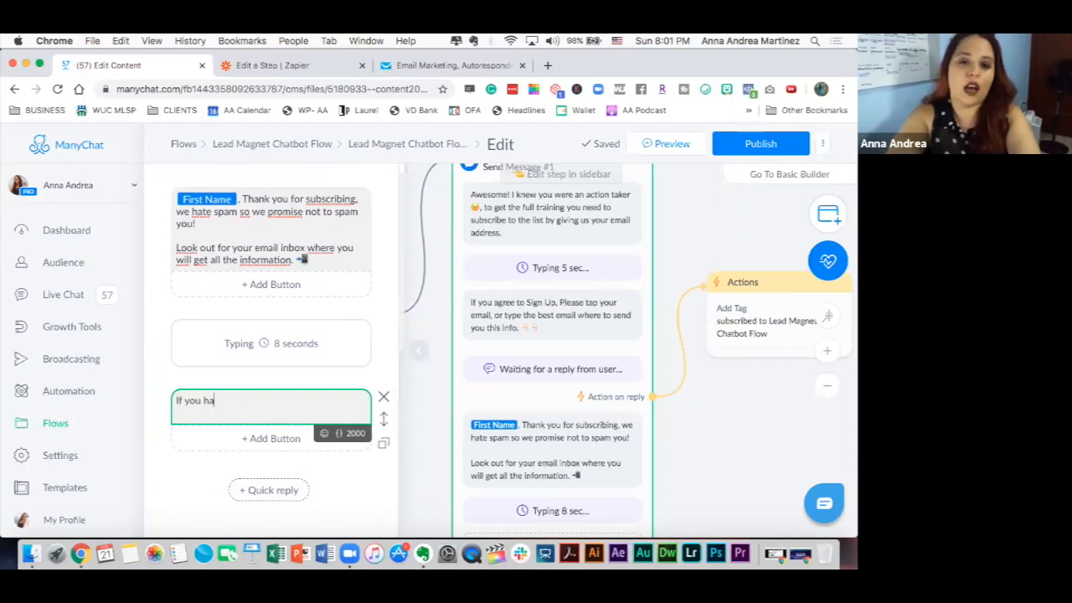
{"action": "type", "text": "ve any questions, please reply here we w"}
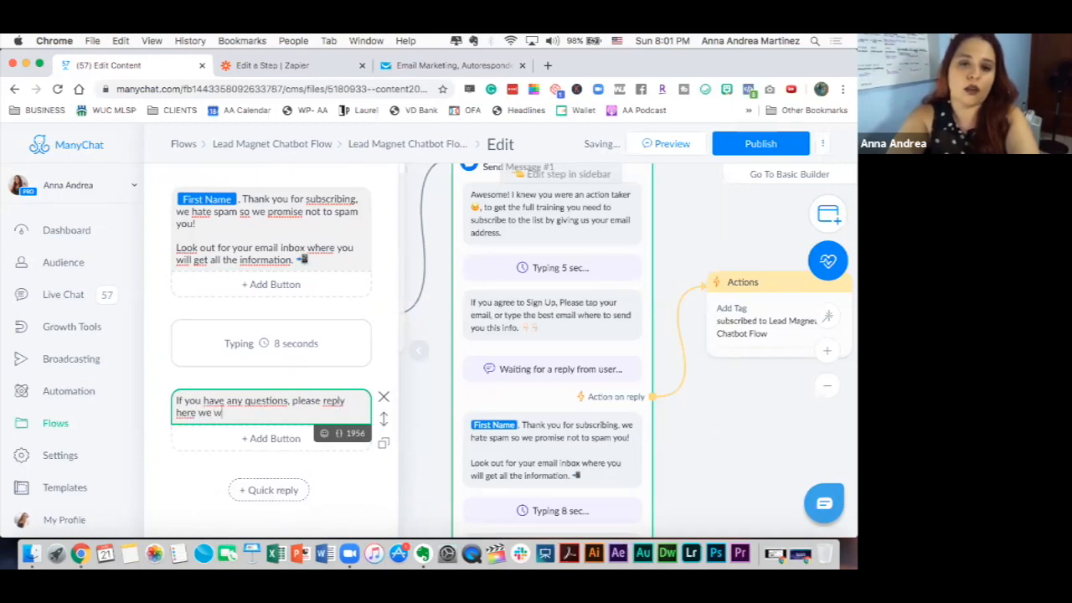
{"action": "type", "text": "ill be"}
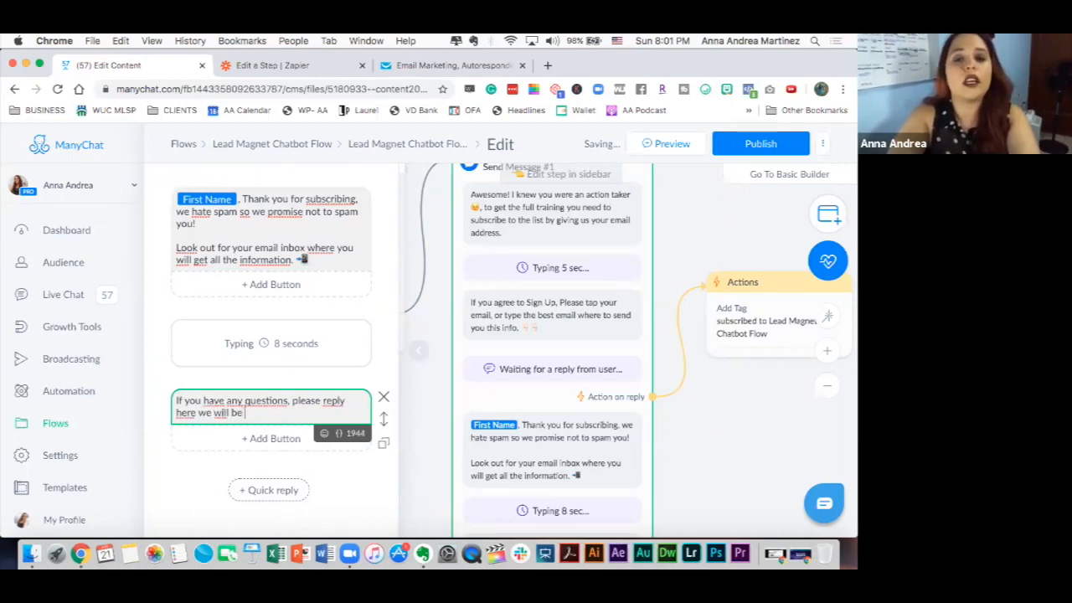
{"action": "type", "text": " happy to assist you!"}
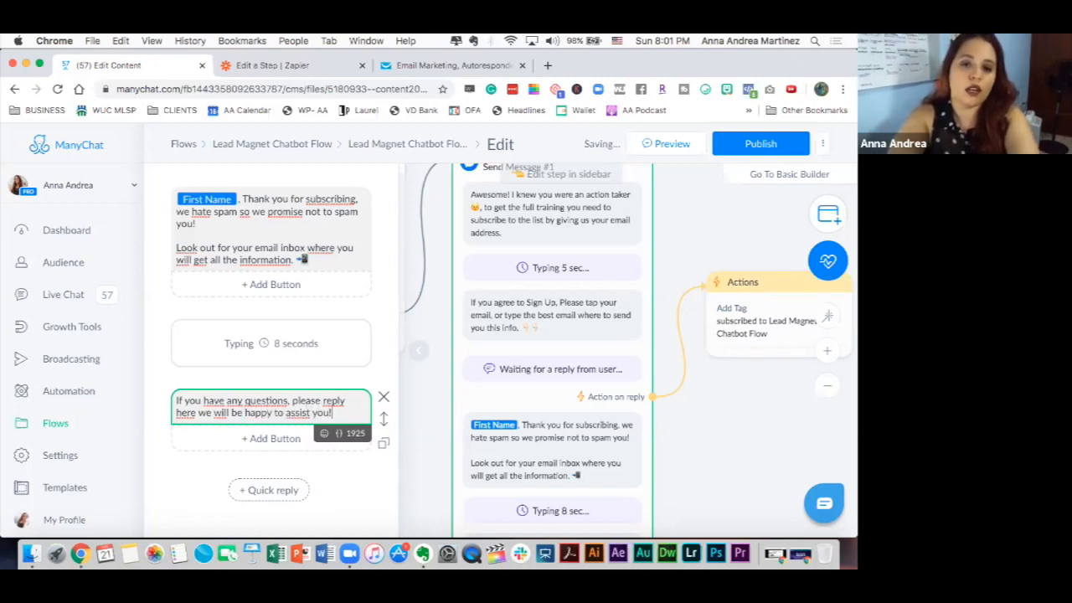
- Add "P.S. if you want to unsubscribe from getting messages reply with the word stop." as a second paragraph and publish the flow
{"action": "key", "text": "Return"}
{"action": "key", "text": "Return"}
{"action": "type", "text": "P.S. if you want to "}
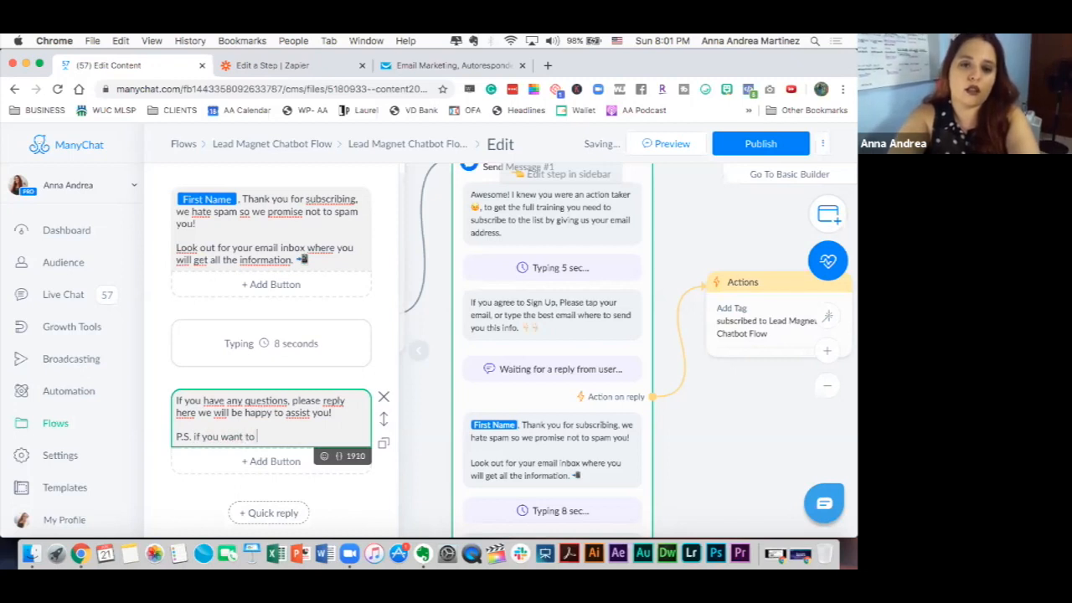
{"action": "type", "text": "unsubscribe from getting messages reply with the word stop."}
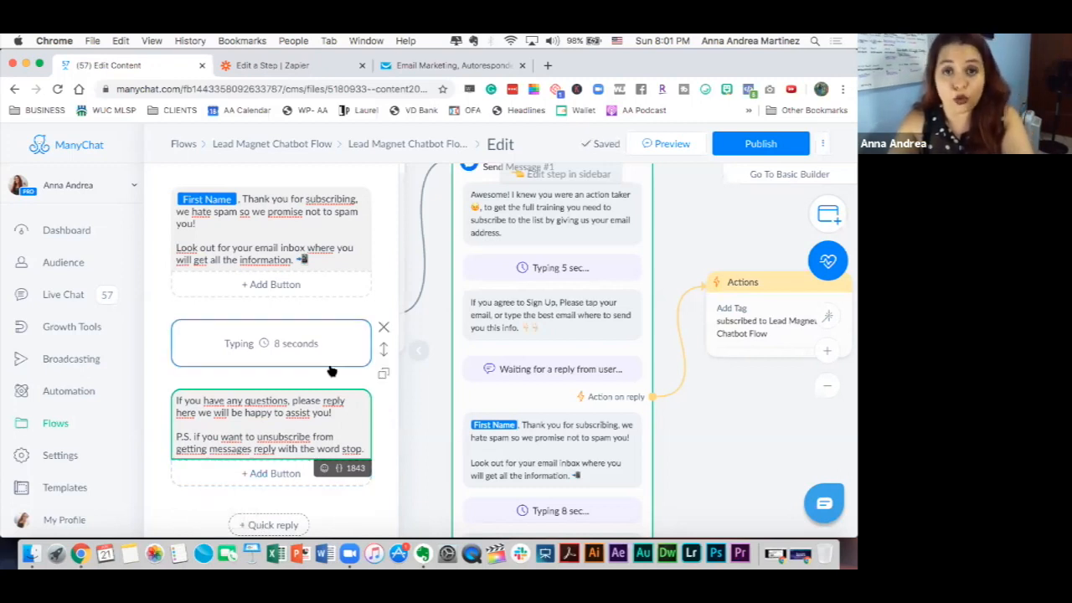
{"action": "left_click", "coordinate": [751, 149]}
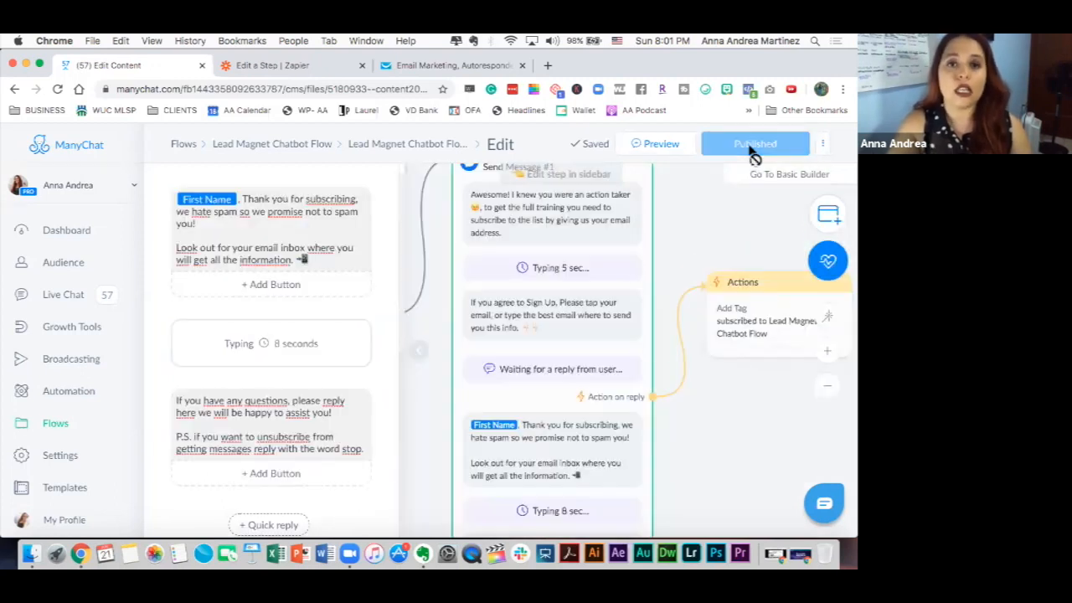